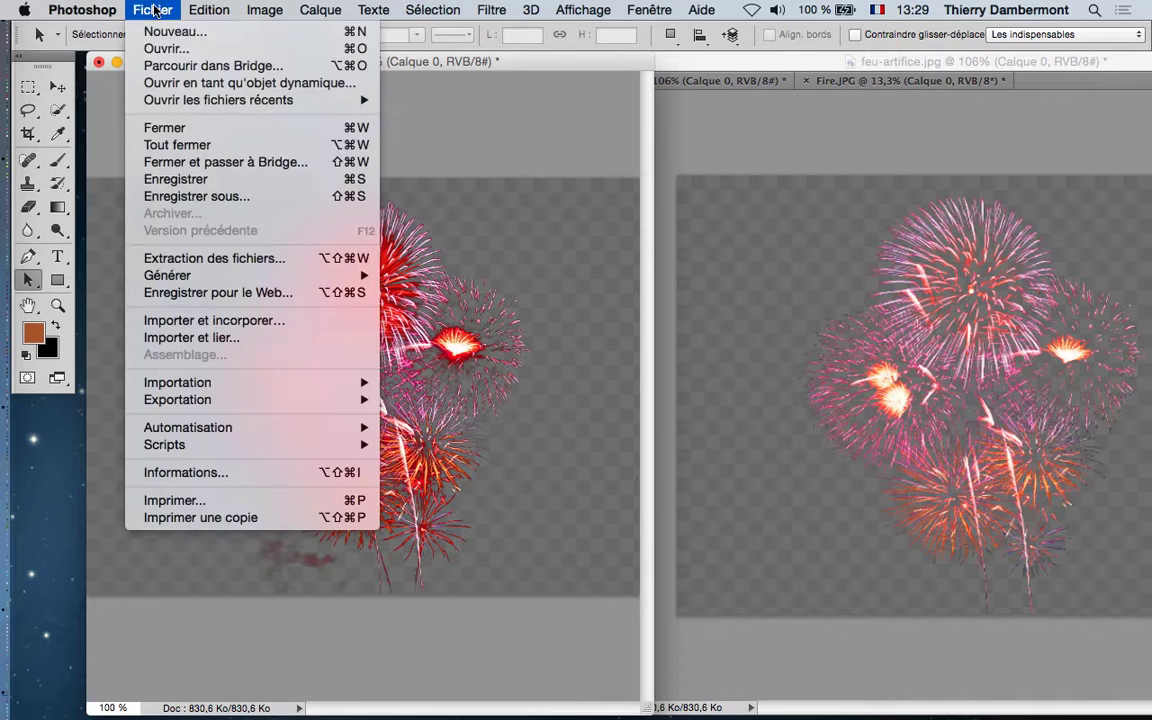
- Save the fireworks copy as the Photoshop file "feu-artifice - ecretage par couche rouge.psd" in the feu artifice folder, with maximised compatibility
{"action": "left_click", "coordinate": [215, 195]}
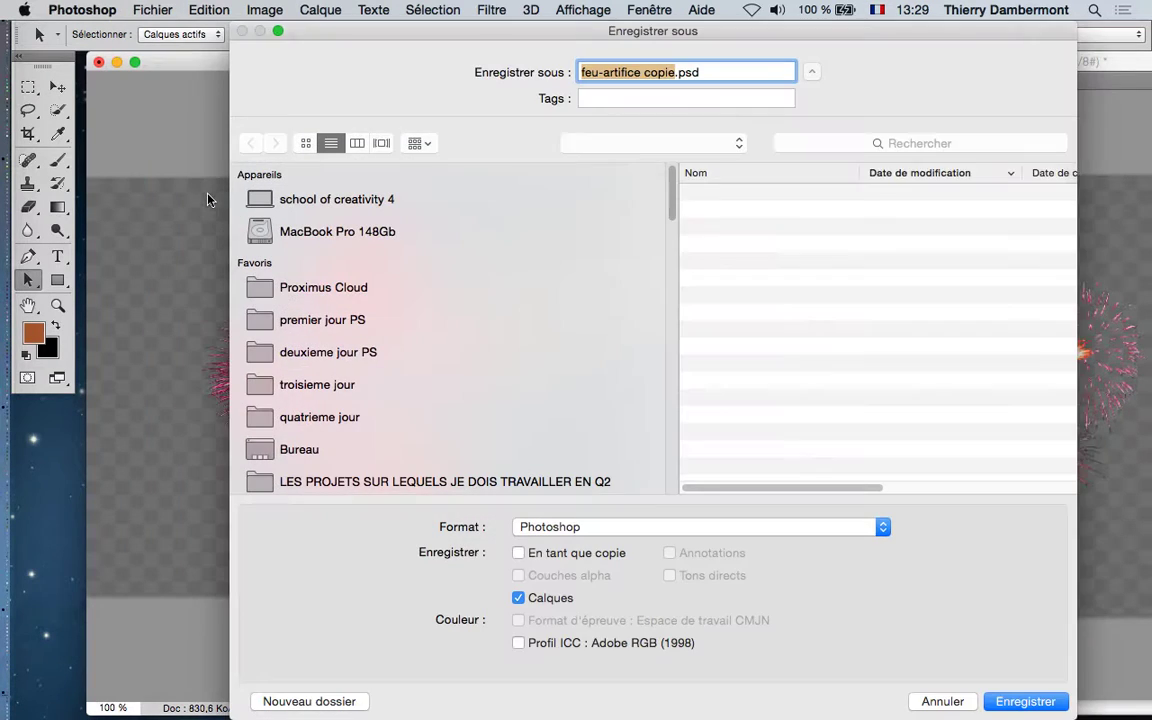
{"action": "left_click", "coordinate": [672, 72]}
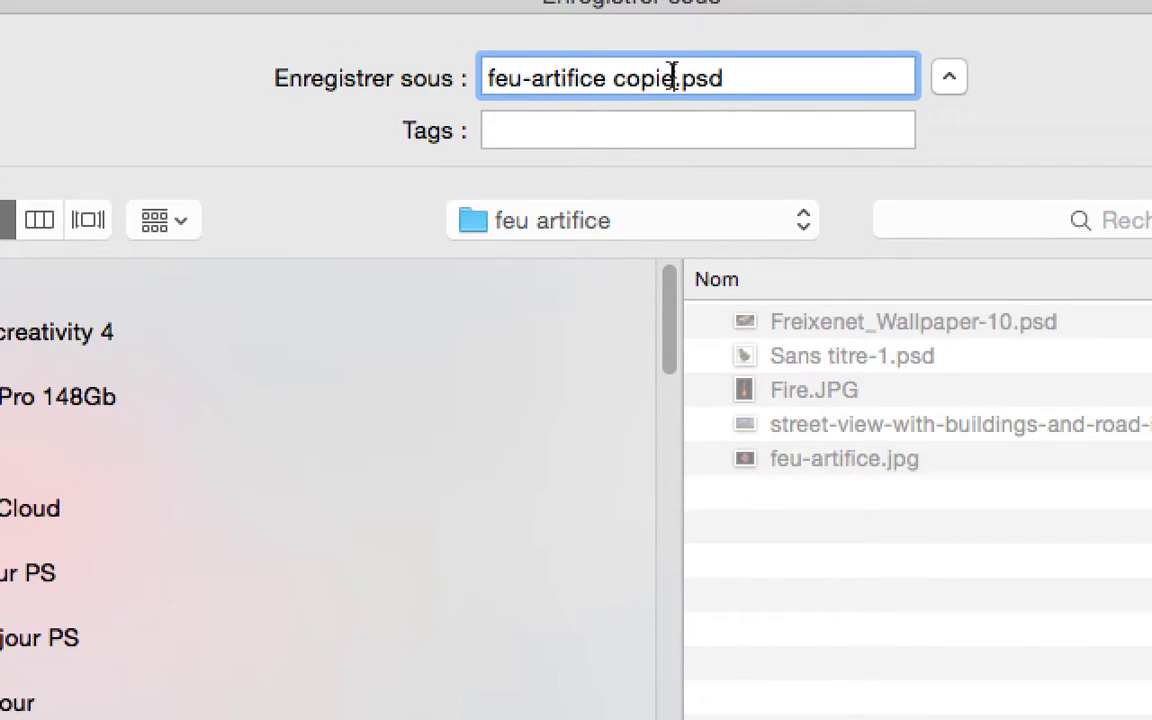
{"action": "left_click_drag", "start_coordinate": [672, 74], "coordinate": [613, 70]}
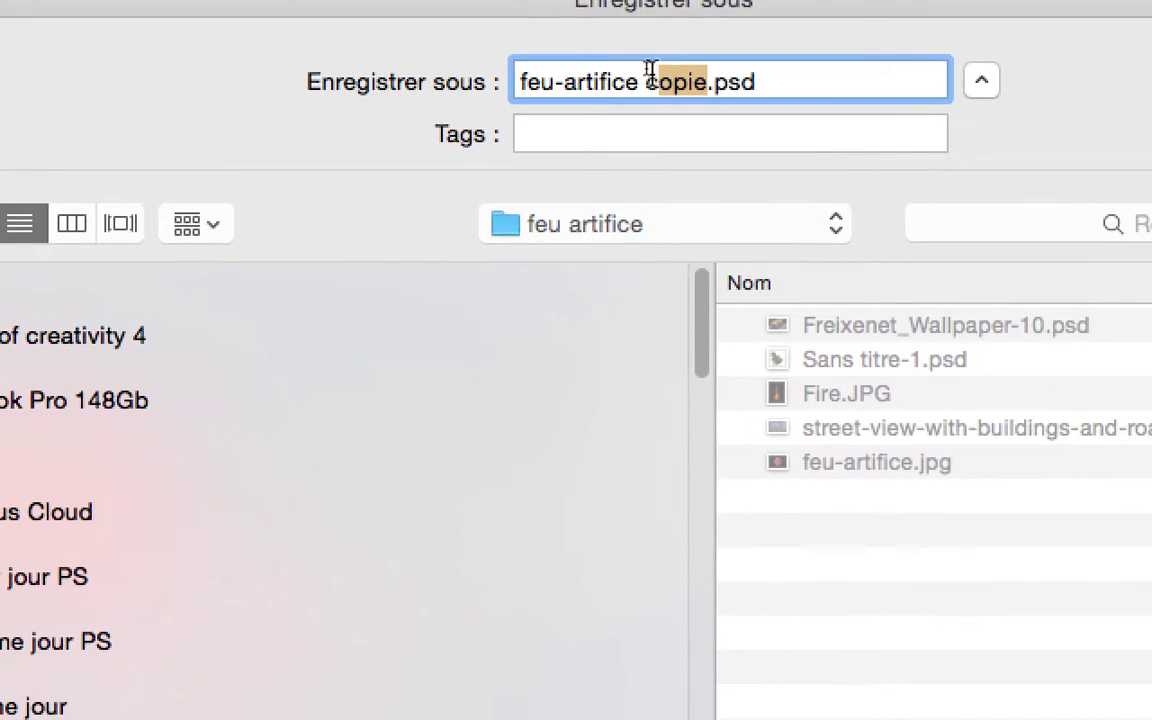
{"action": "type", "text": "- "}
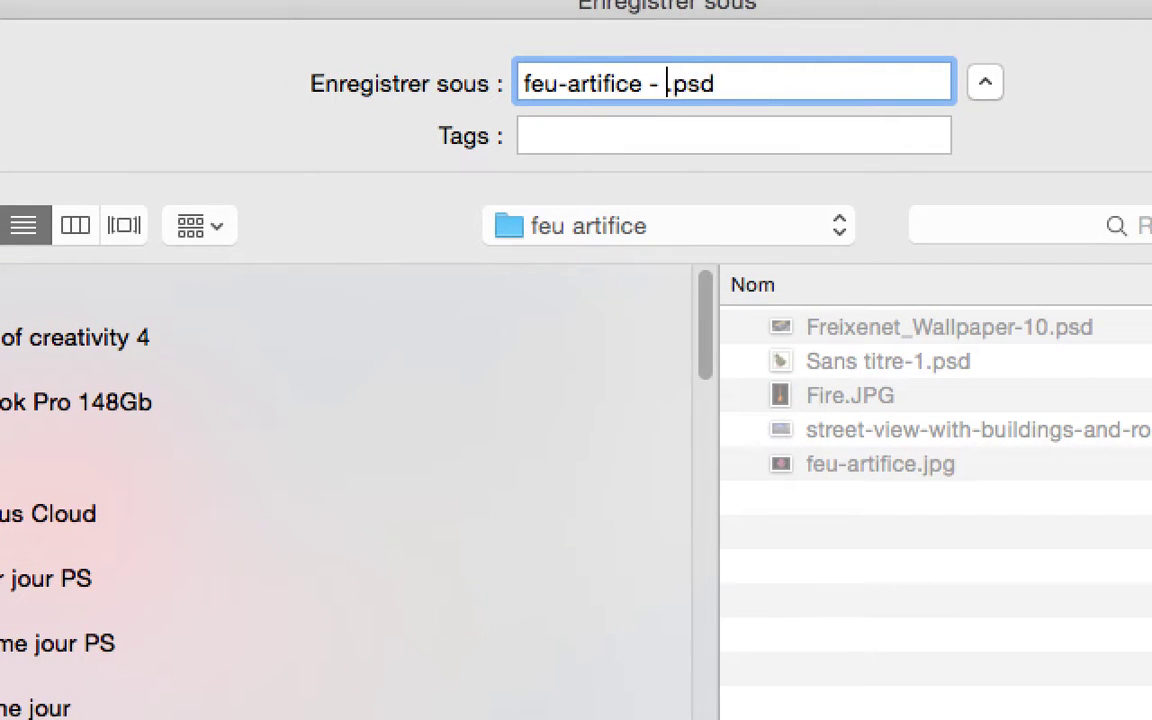
{"action": "type", "text": "ecretage par cou"}
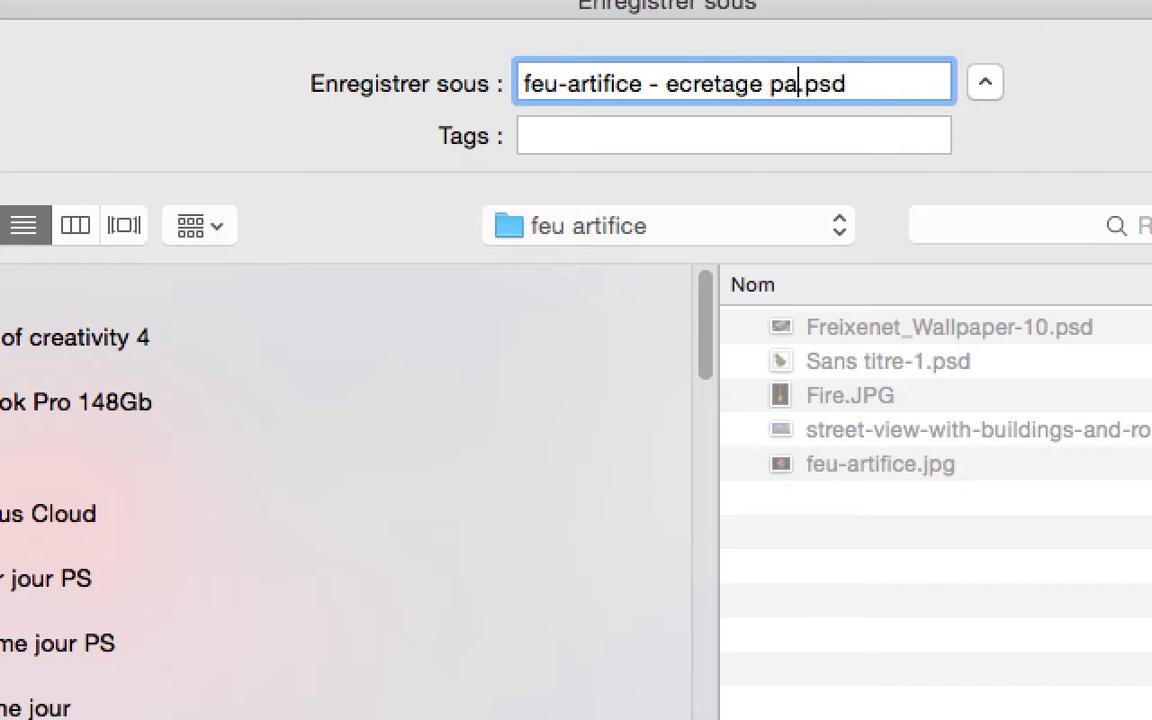
{"action": "type", "text": "che rouge"}
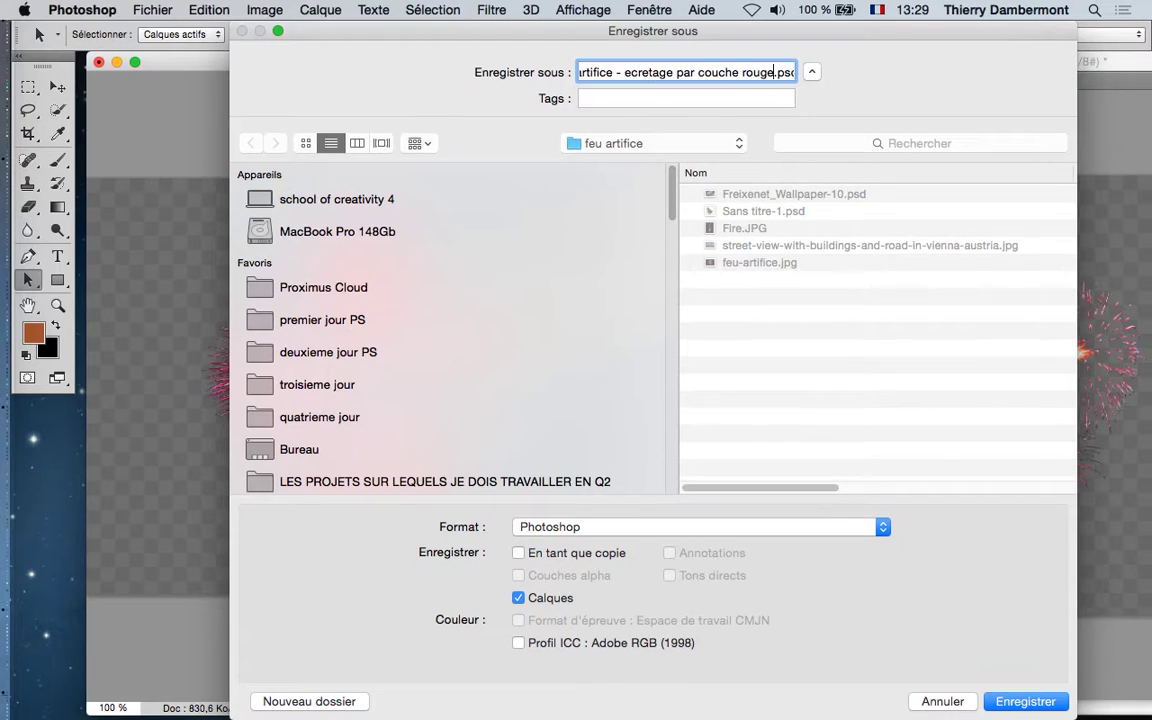
{"action": "key", "text": "Return"}
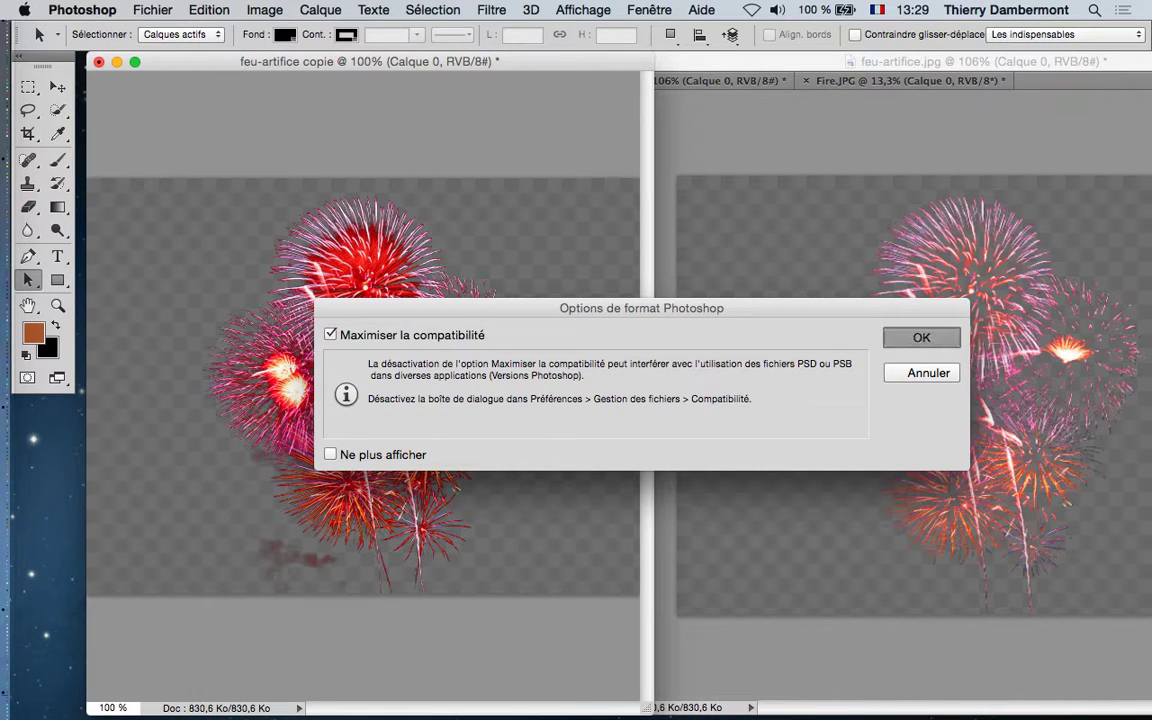
{"action": "key", "text": "Return"}
- Save the feu-artifice.jpg document as the Photoshop file "feu-artifice - ecretage par couche verte.psd" in the same folder, with maximised compatibility
{"action": "key", "text": "ctrl+Tab"}
{"action": "left_click", "coordinate": [152, 9]}
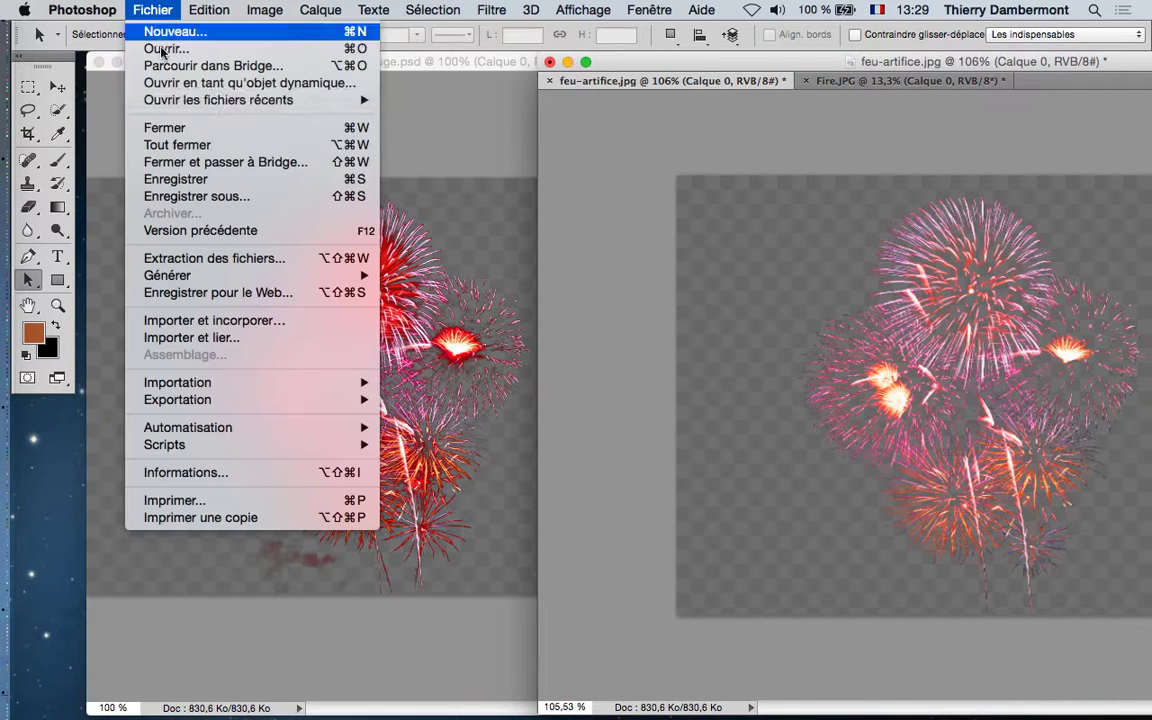
{"action": "left_click", "coordinate": [210, 191]}
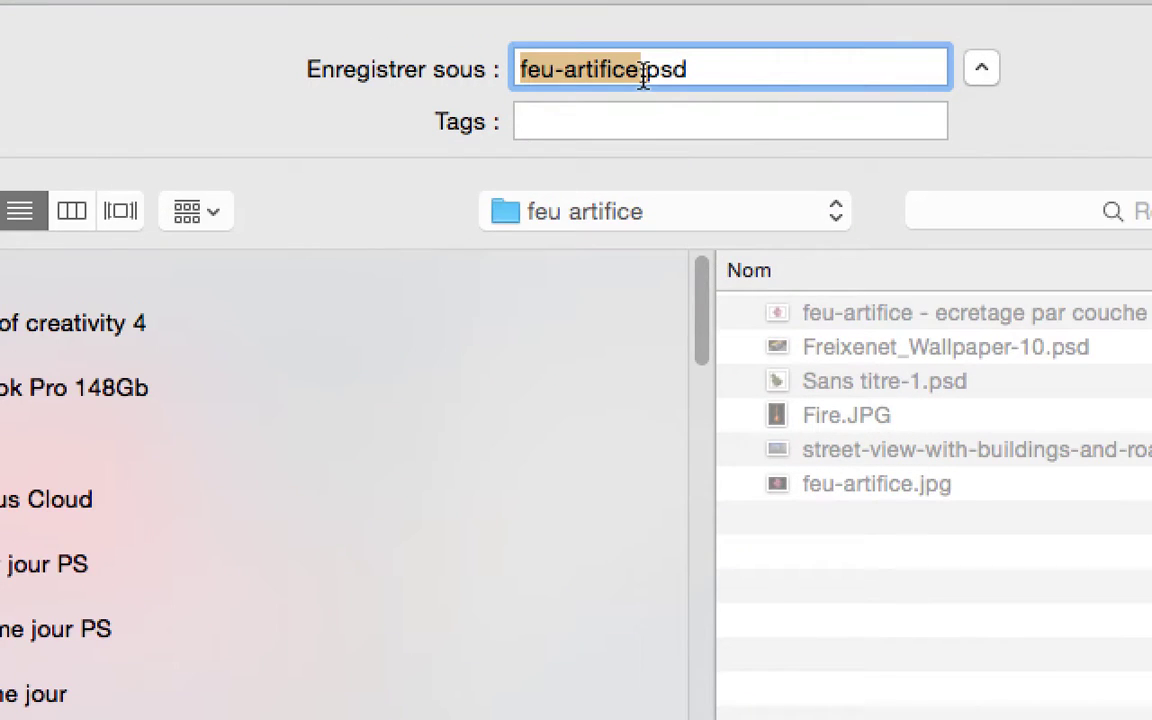
{"action": "key", "text": "Right"}
{"action": "type", "text": "- "}
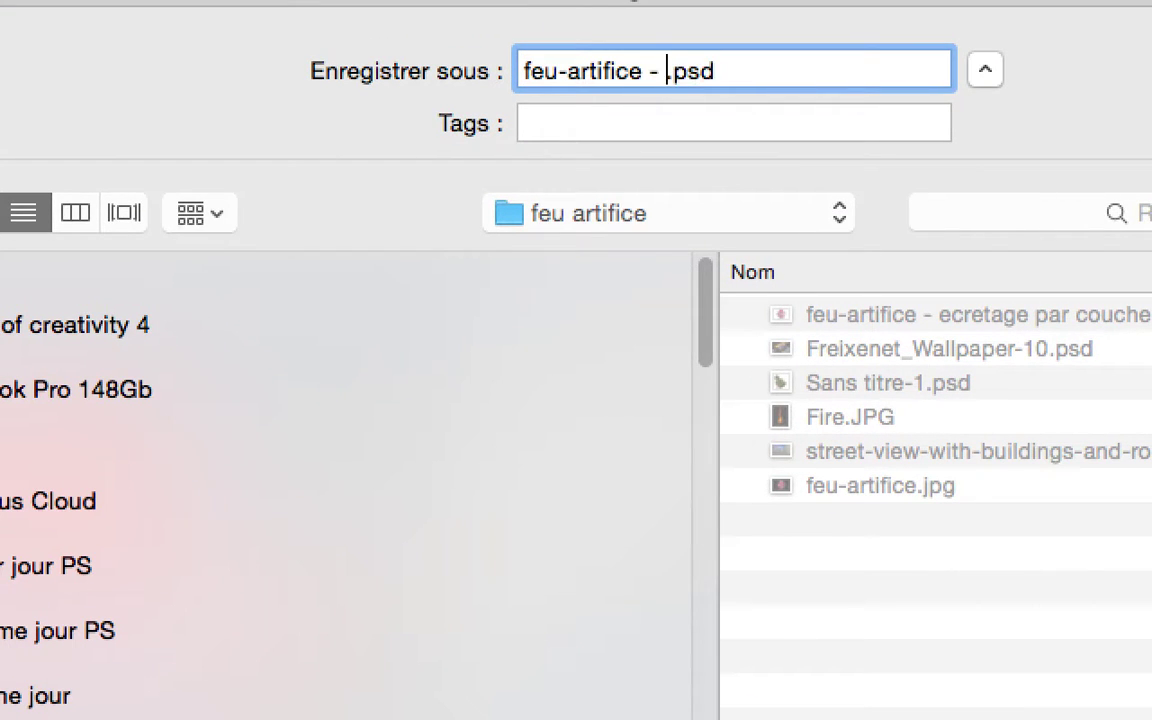
{"action": "type", "text": "ecretage par cou"}
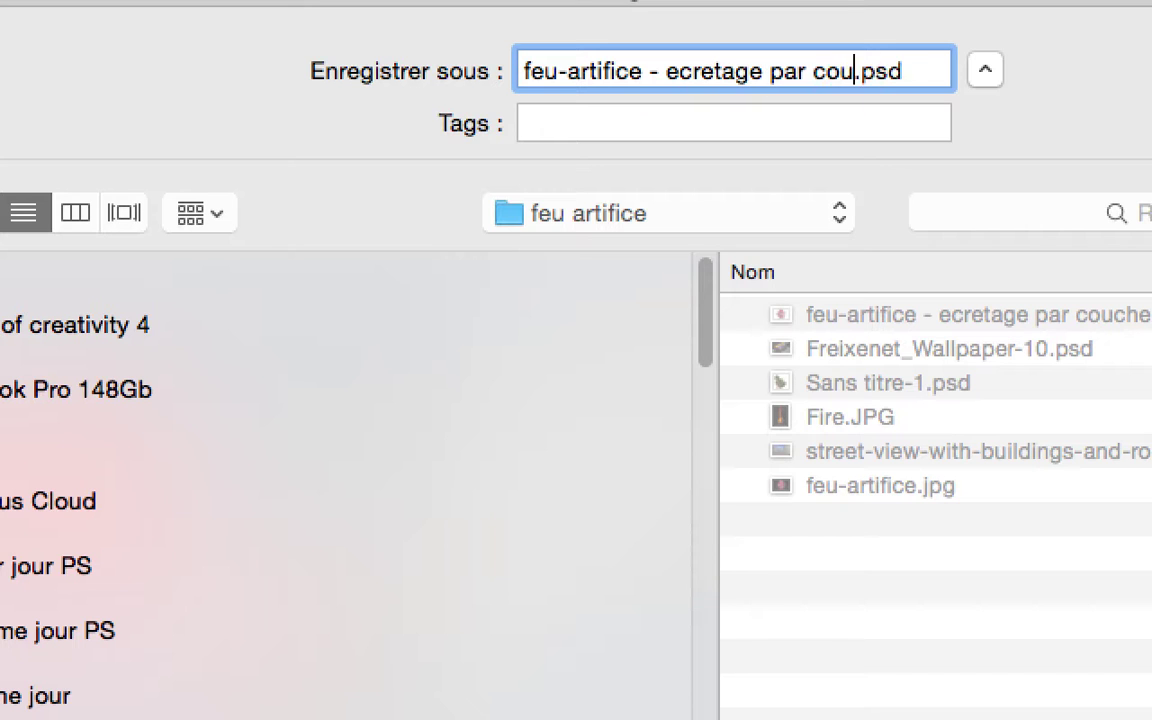
{"action": "type", "text": "che verte"}
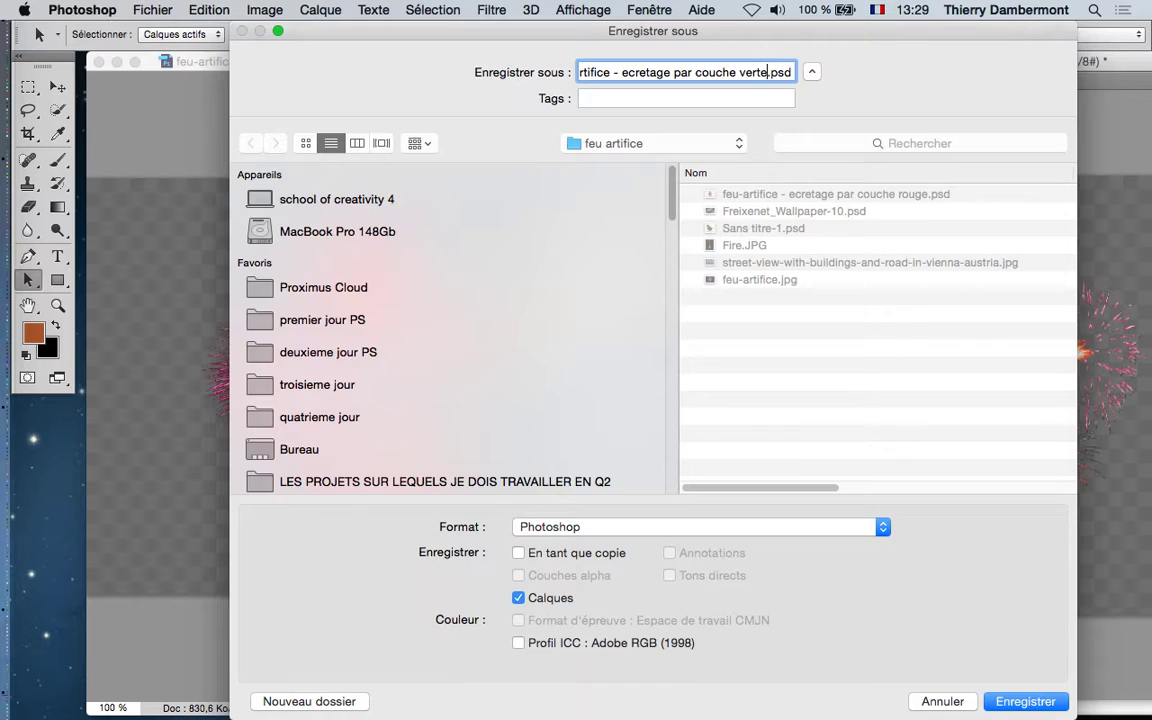
{"action": "key", "text": "Return"}
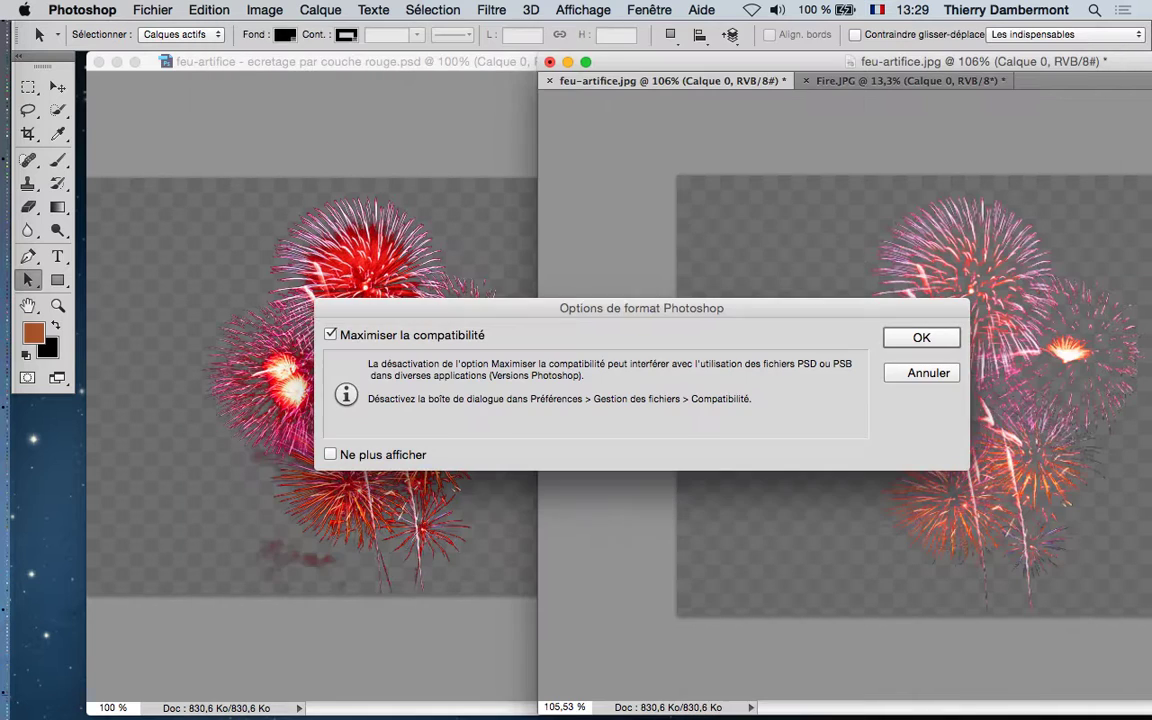
{"action": "key", "text": "Return"}
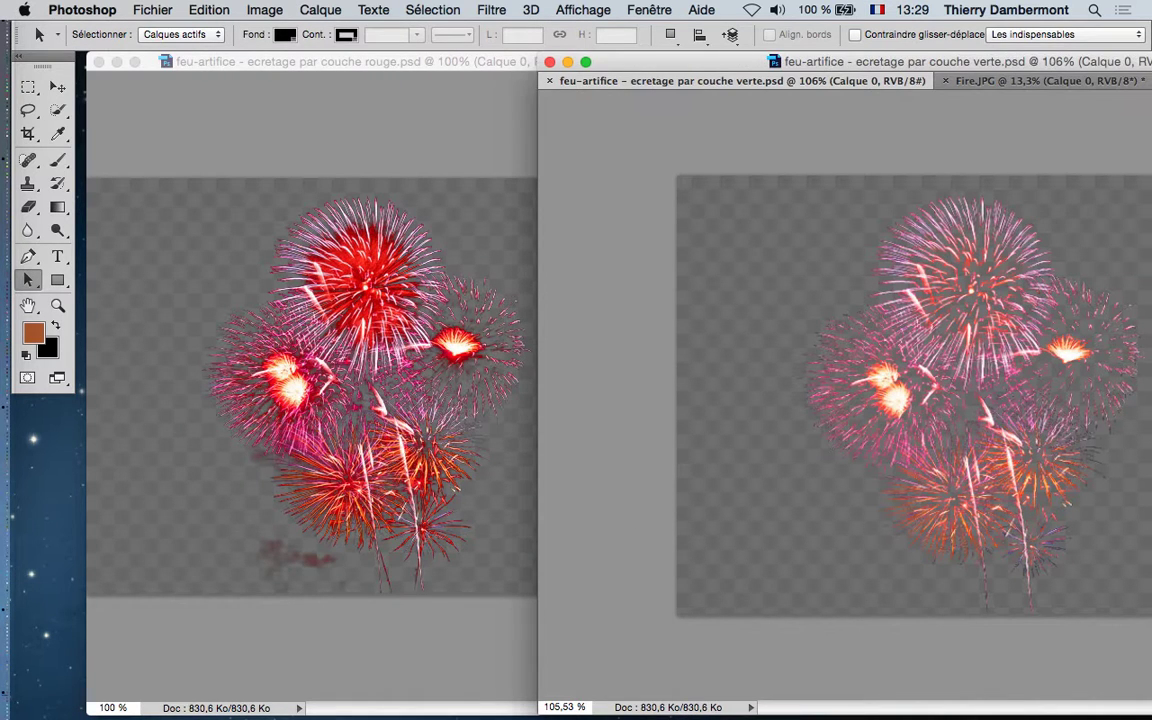
- Close the saved "couche rouge" fireworks document and bring the Fire.JPG document to the front
{"action": "key", "text": "super+grave"}
{"action": "key", "text": "super+w"}
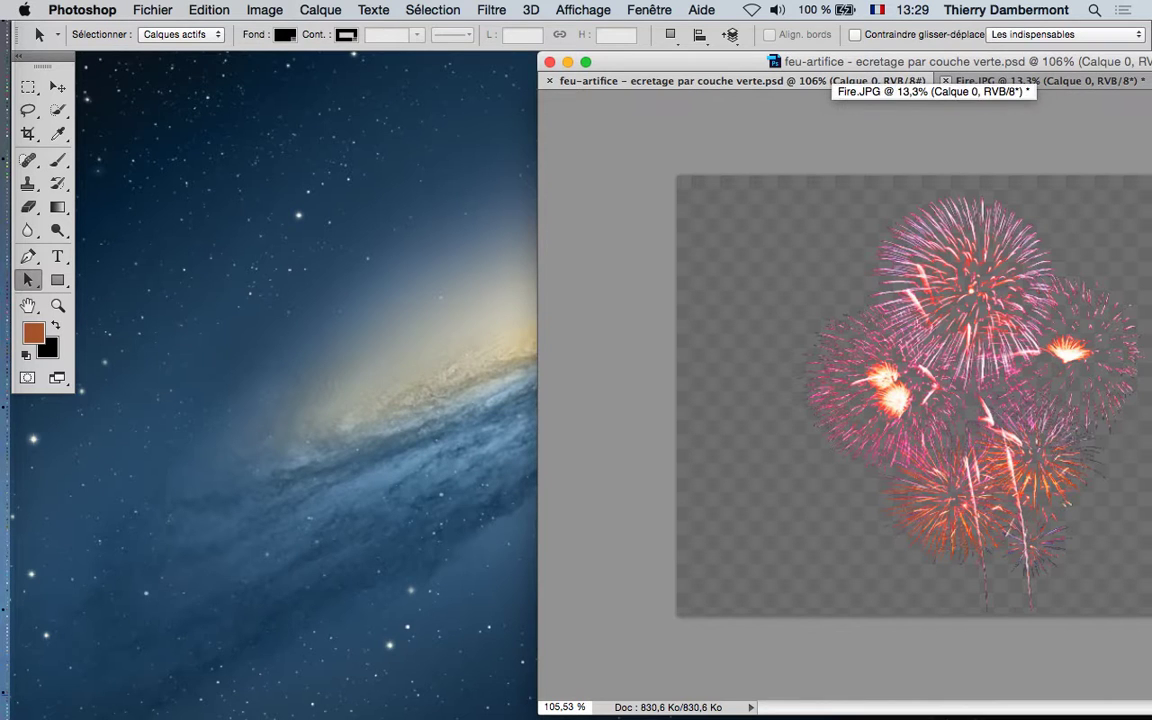
{"action": "left_click", "coordinate": [945, 80]}
{"action": "key", "text": "Escape"}
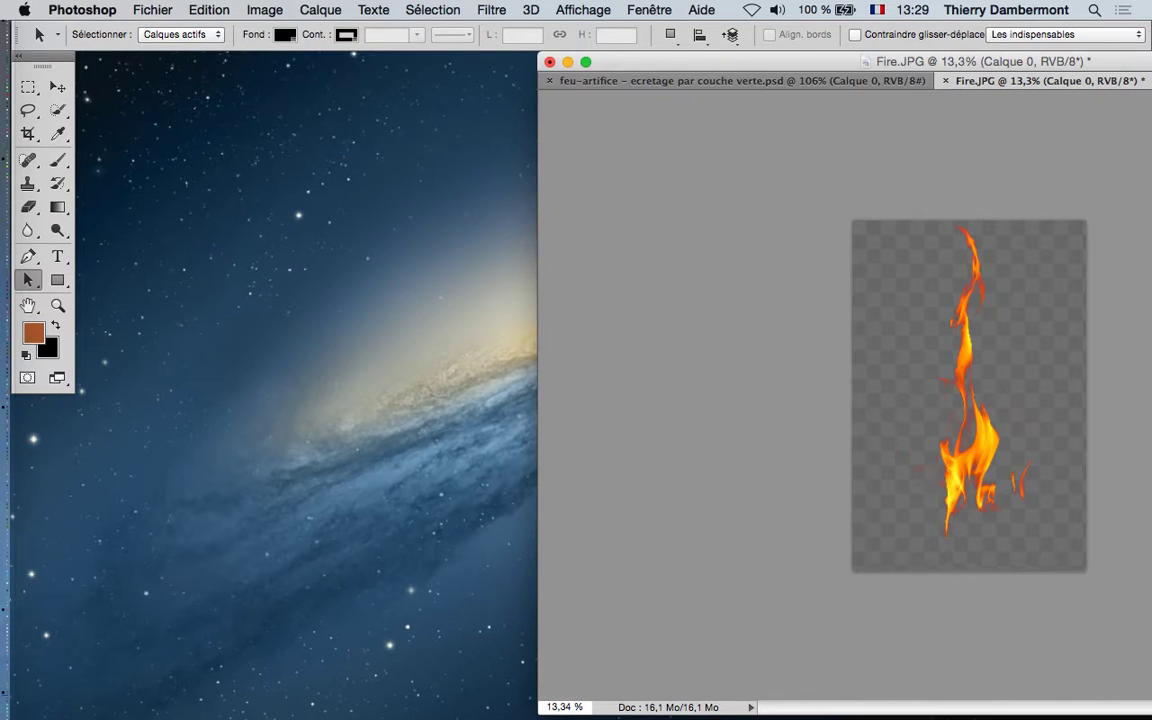
- Save the cut-out flame document as the Photoshop file "Fire ecrete.psd", with maximised compatibility
{"action": "left_click", "coordinate": [152, 10]}
{"action": "left_click", "coordinate": [210, 192]}
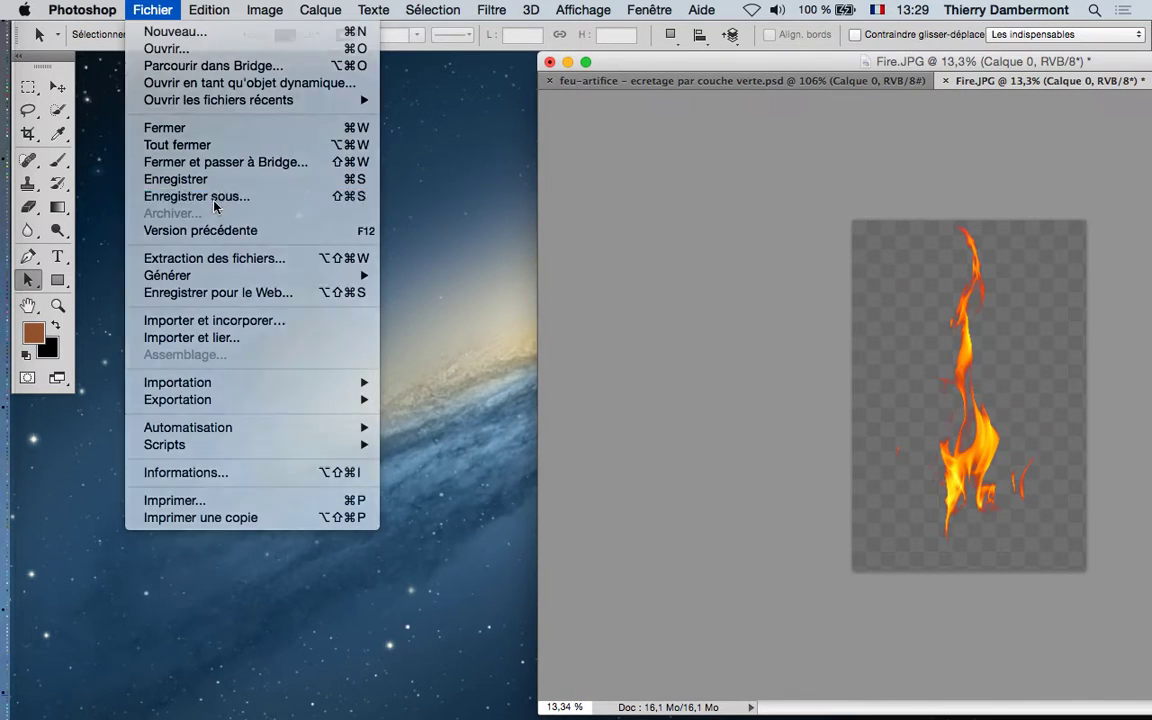
{"action": "left_click", "coordinate": [602, 73]}
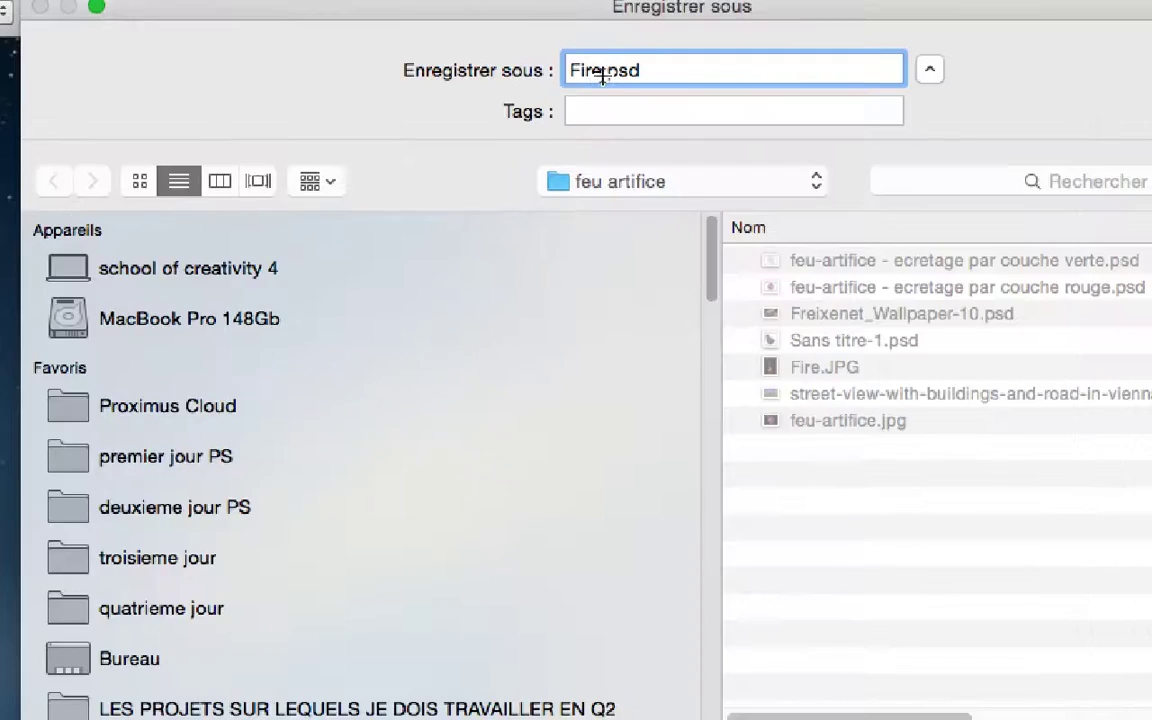
{"action": "type", "text": "ecre"}
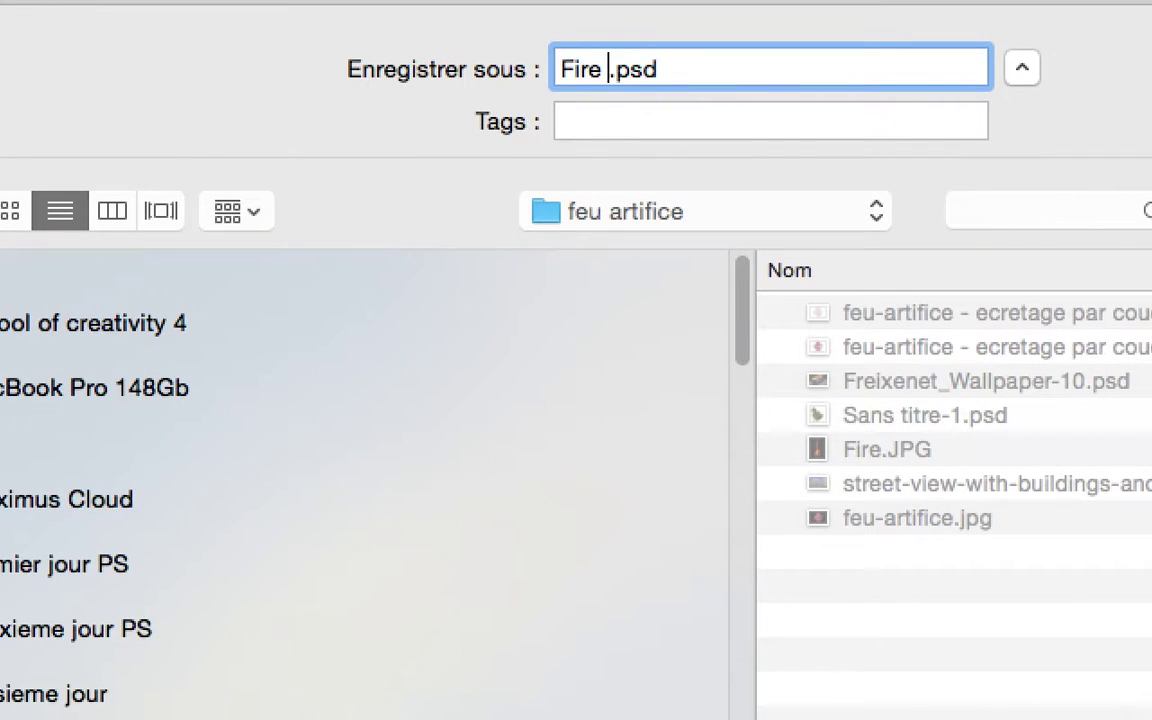
{"action": "type", "text": "te"}
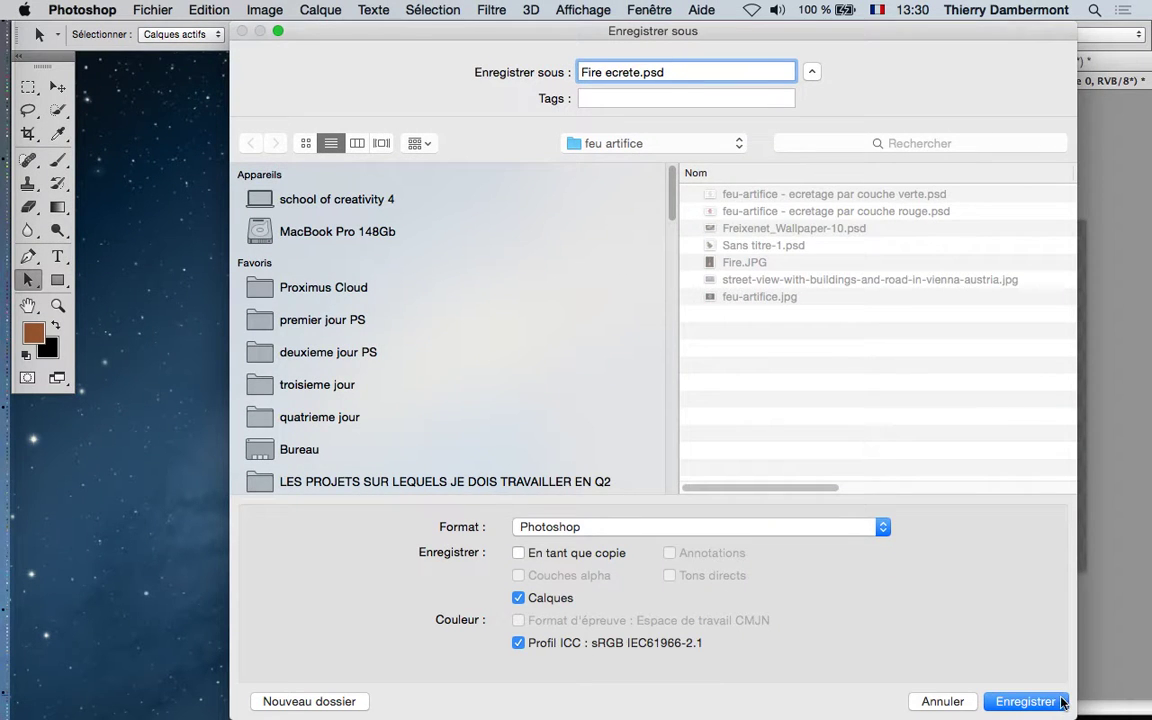
{"action": "left_click", "coordinate": [1010, 627]}
{"action": "left_click", "coordinate": [924, 337]}
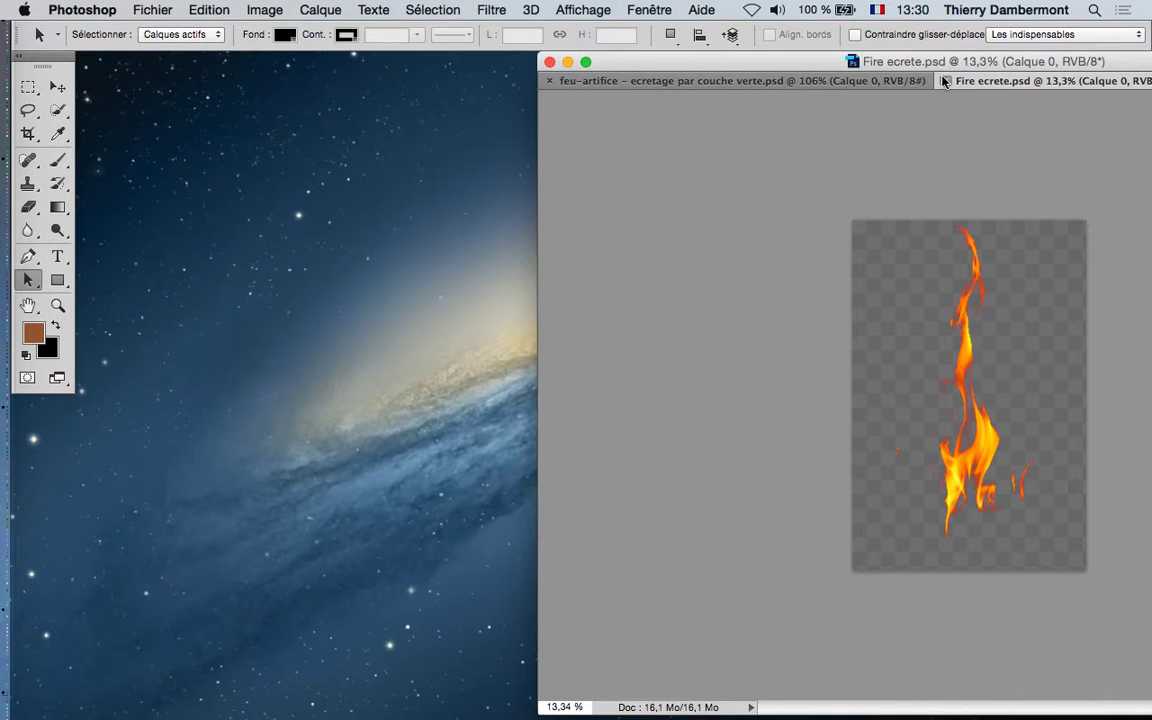
- Move the "couche verte" fireworks window aside and open street-view-with-buildings-and-road-in-vienna-austria.jpg from the feu artifice folder
{"action": "left_click_drag", "start_coordinate": [851, 75], "coordinate": [468, 51]}
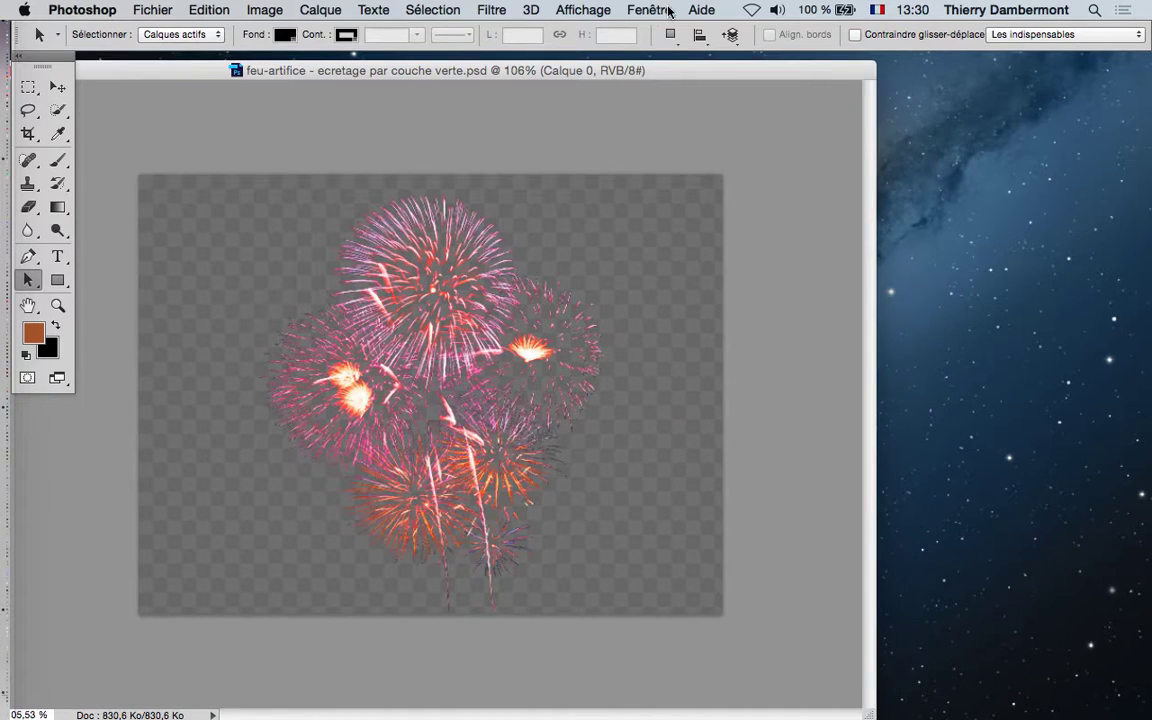
{"action": "left_click", "coordinate": [668, 12]}
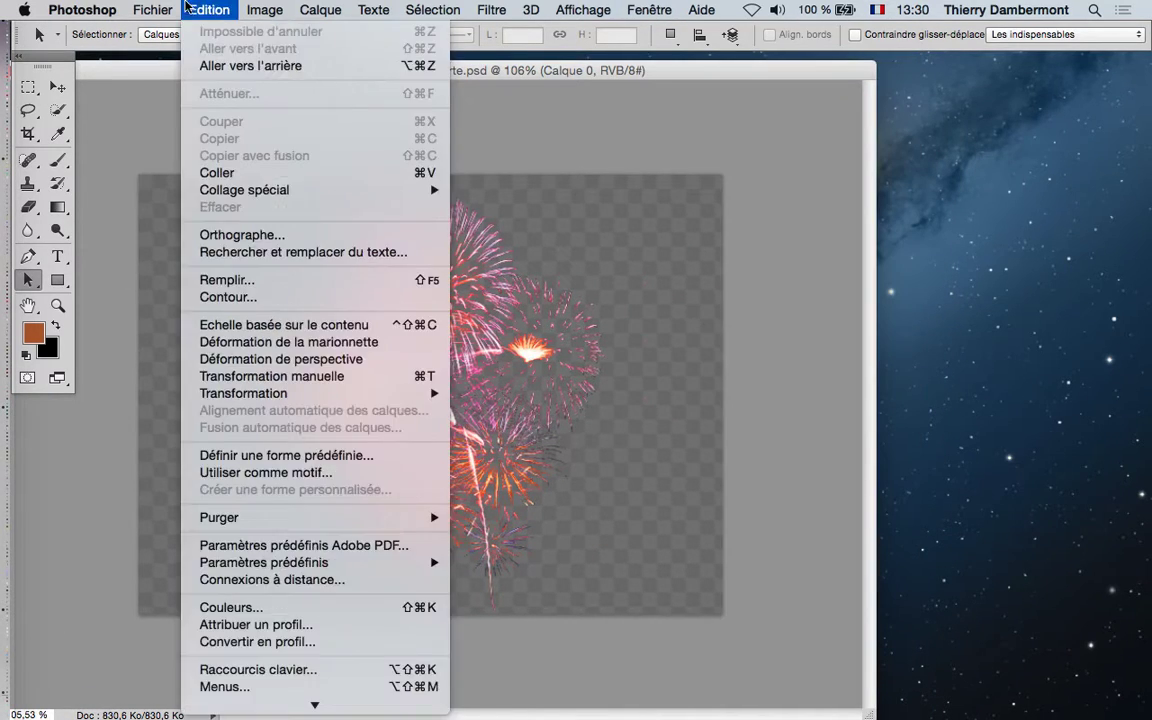
{"action": "mouse_move", "coordinate": [152, 10]}
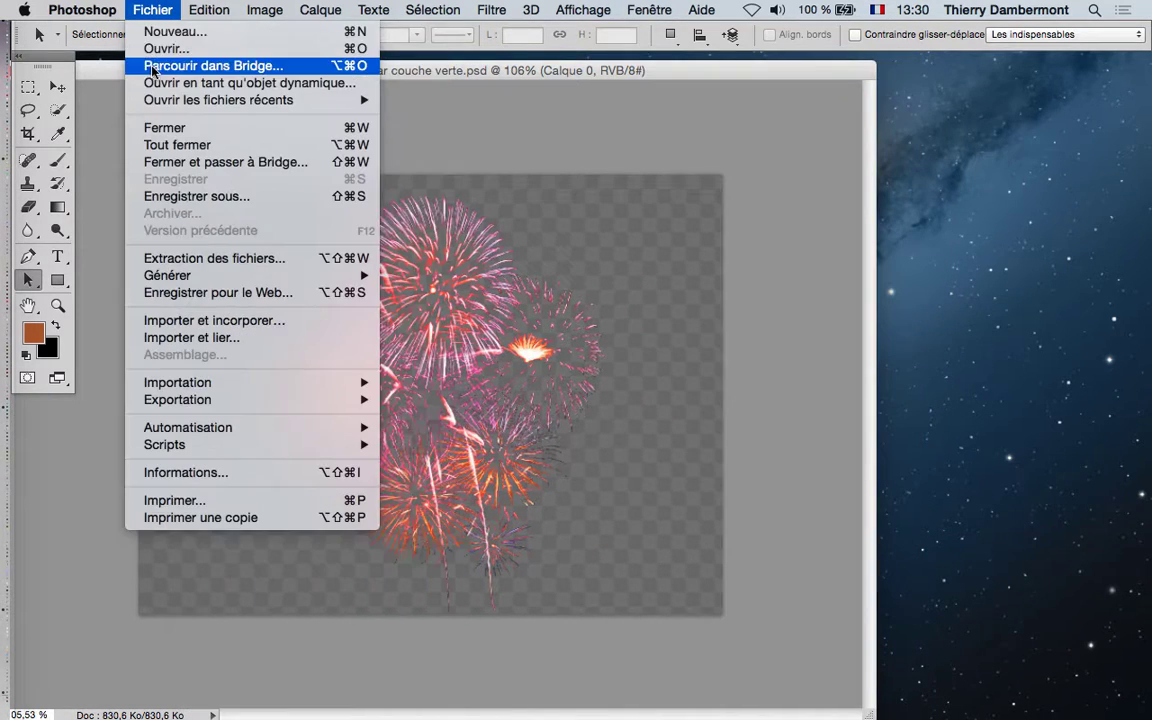
{"action": "left_click", "coordinate": [156, 50]}
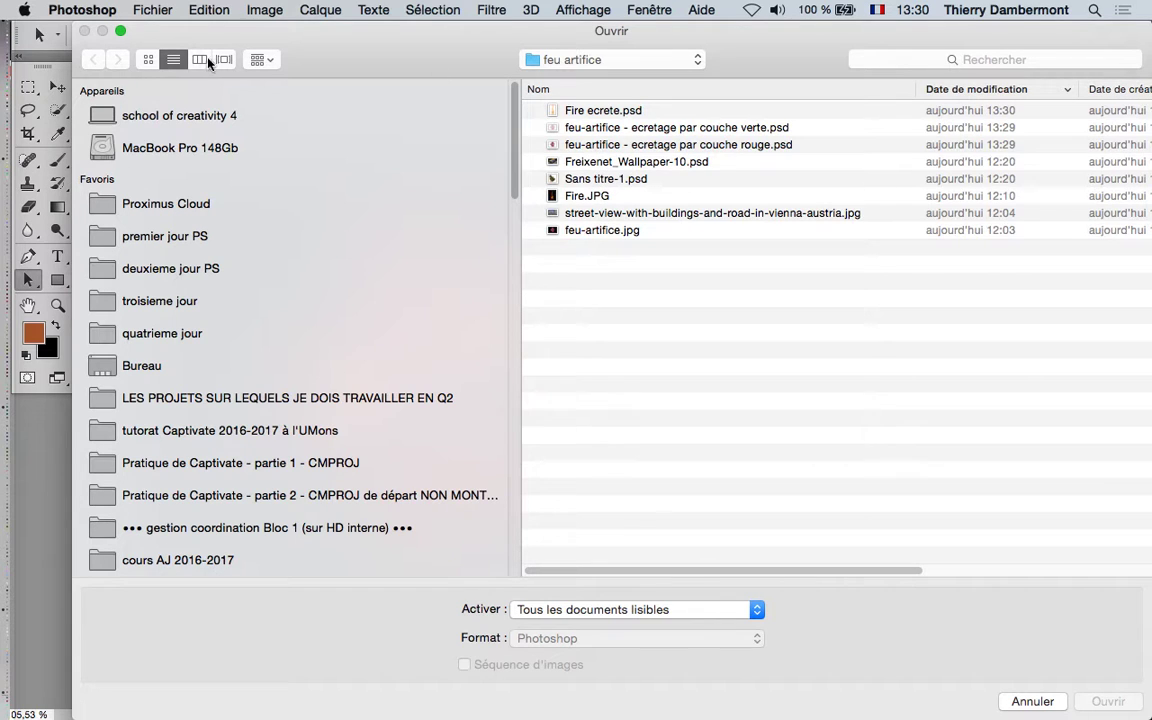
{"action": "left_click", "coordinate": [147, 59]}
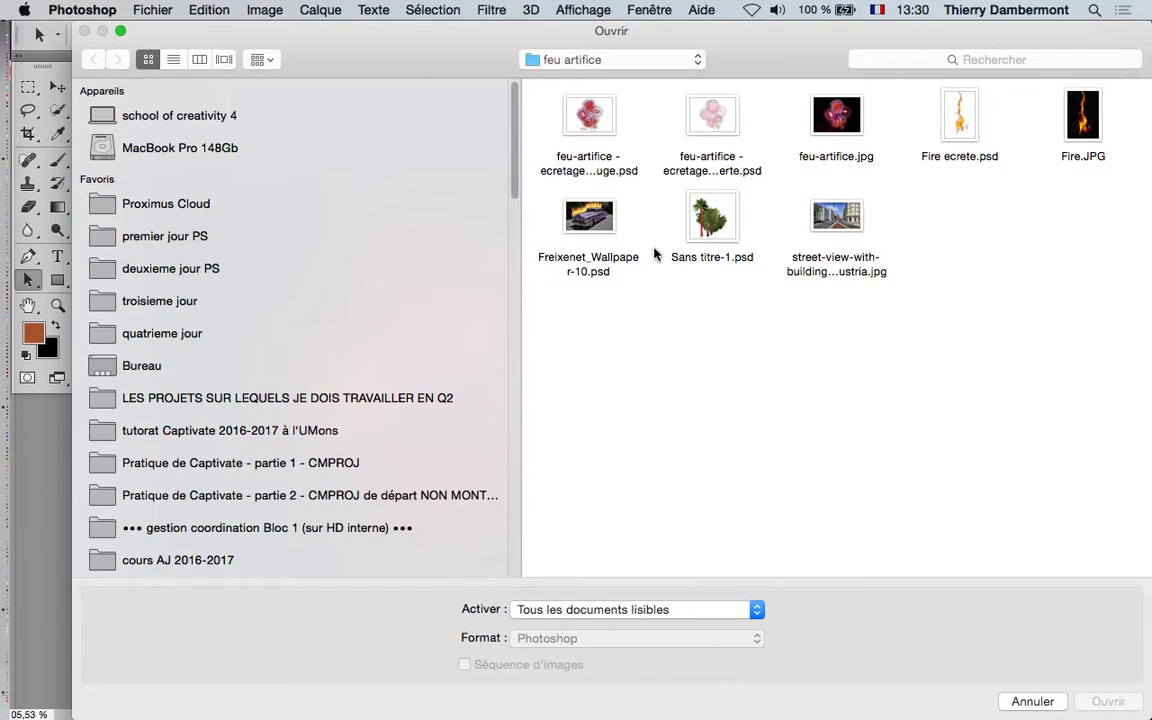
{"action": "left_click", "coordinate": [836, 218]}
{"action": "left_click", "coordinate": [1136, 703]}
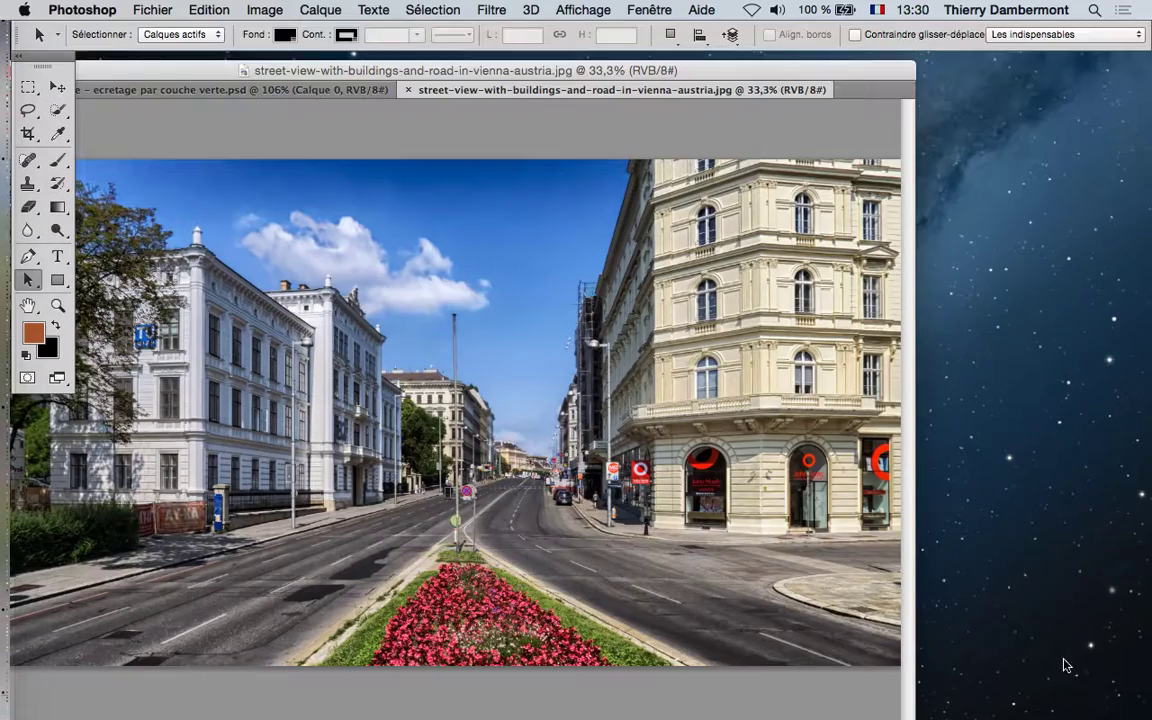
- Detach the street photo into its own window and narrow the fireworks window so both documents are visible side by side
{"action": "left_click_drag", "start_coordinate": [422, 102], "coordinate": [643, 154]}
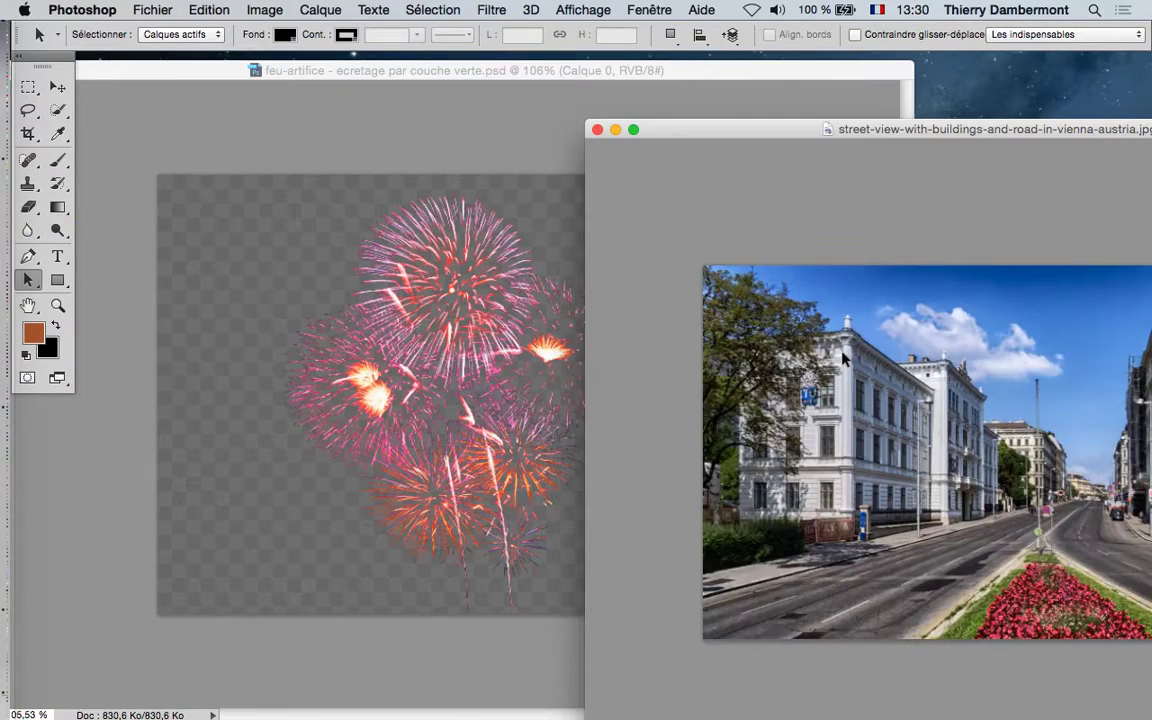
{"action": "left_click_drag", "start_coordinate": [760, 126], "coordinate": [630, 117]}
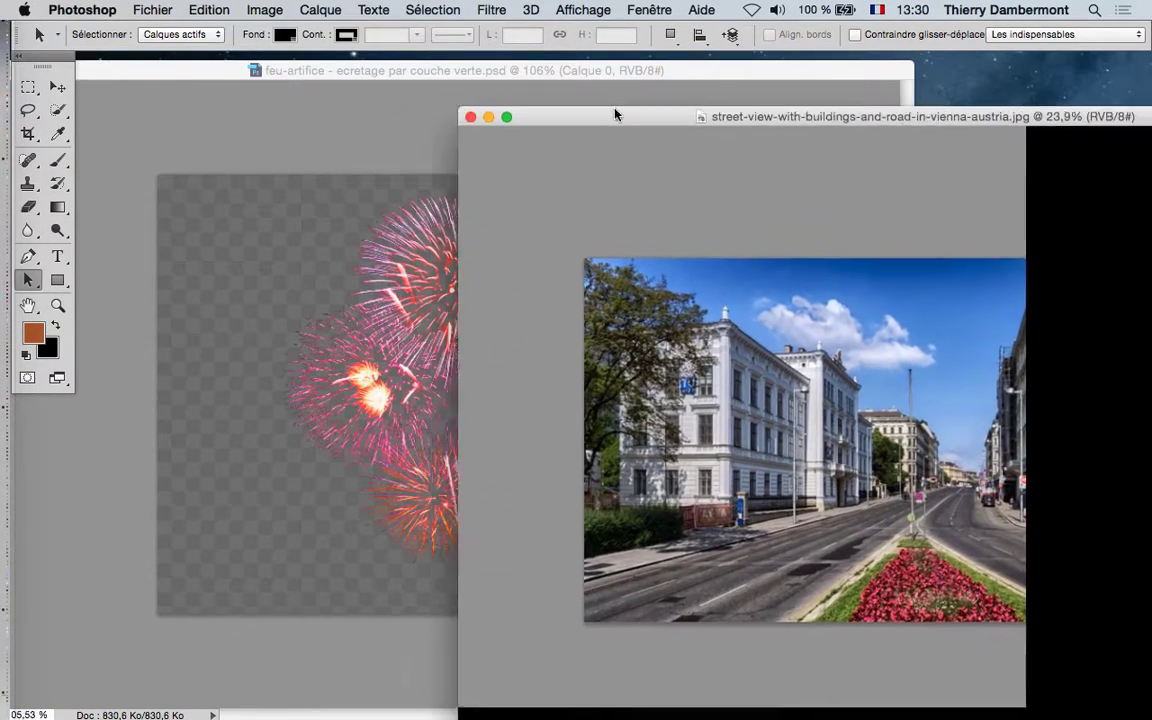
{"action": "left_click", "coordinate": [652, 72]}
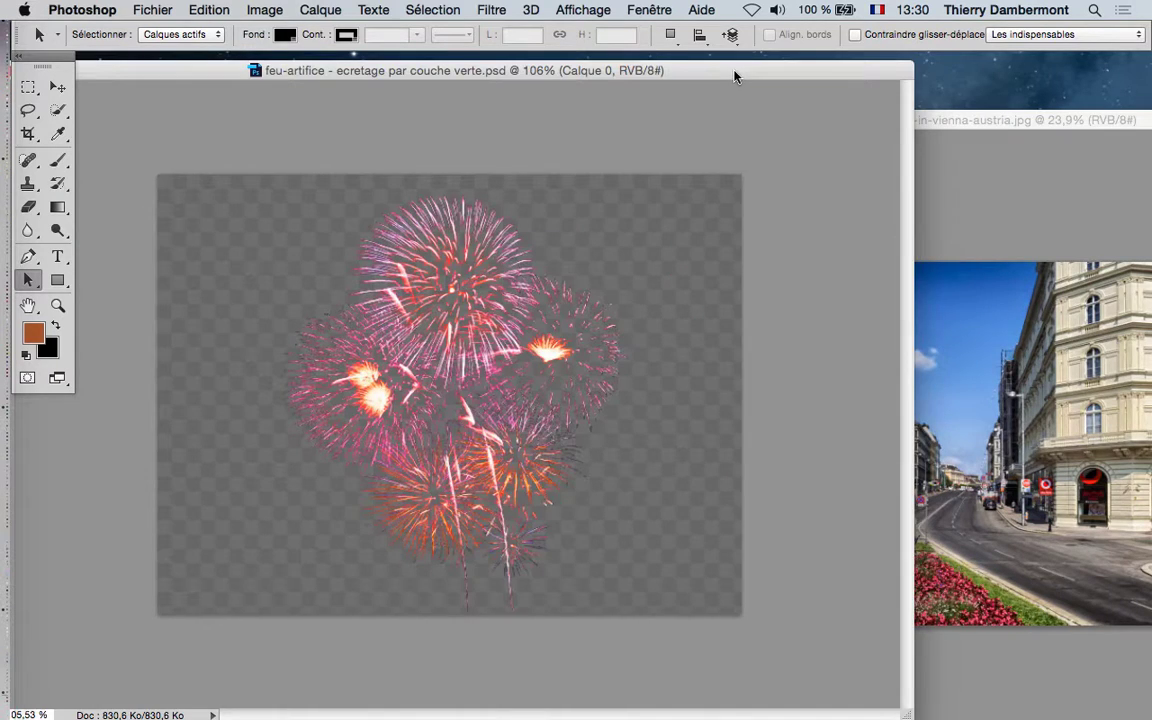
{"action": "left_click_drag", "start_coordinate": [733, 72], "coordinate": [675, 72]}
{"action": "left_click_drag", "start_coordinate": [845, 716], "coordinate": [588, 703]}
- Copy the fireworks layer into the Vienna street photo with the Move tool
{"action": "left_click", "coordinate": [59, 91]}
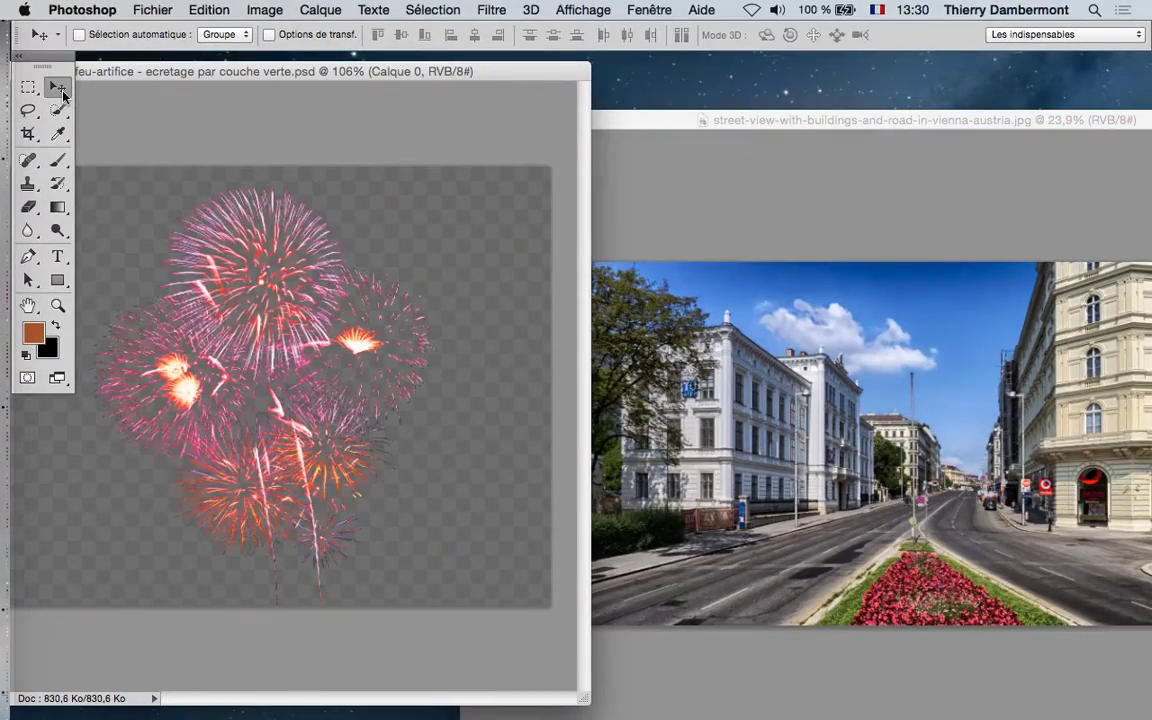
{"action": "left_click_drag", "start_coordinate": [388, 518], "coordinate": [1151, 702]}
{"action": "left_click_drag", "start_coordinate": [618, 397], "coordinate": [620, 398]}
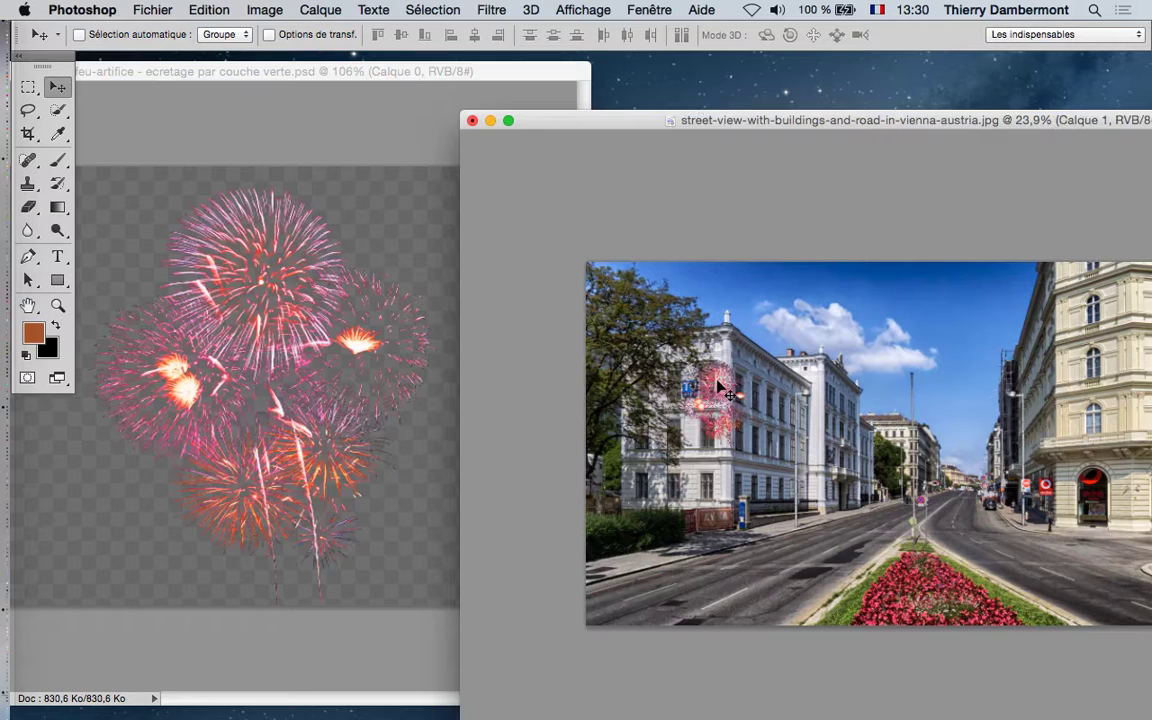
- Maximise the street photo's window and move the fireworks from the white building into the sky above the road
{"action": "double_click", "coordinate": [798, 121]}
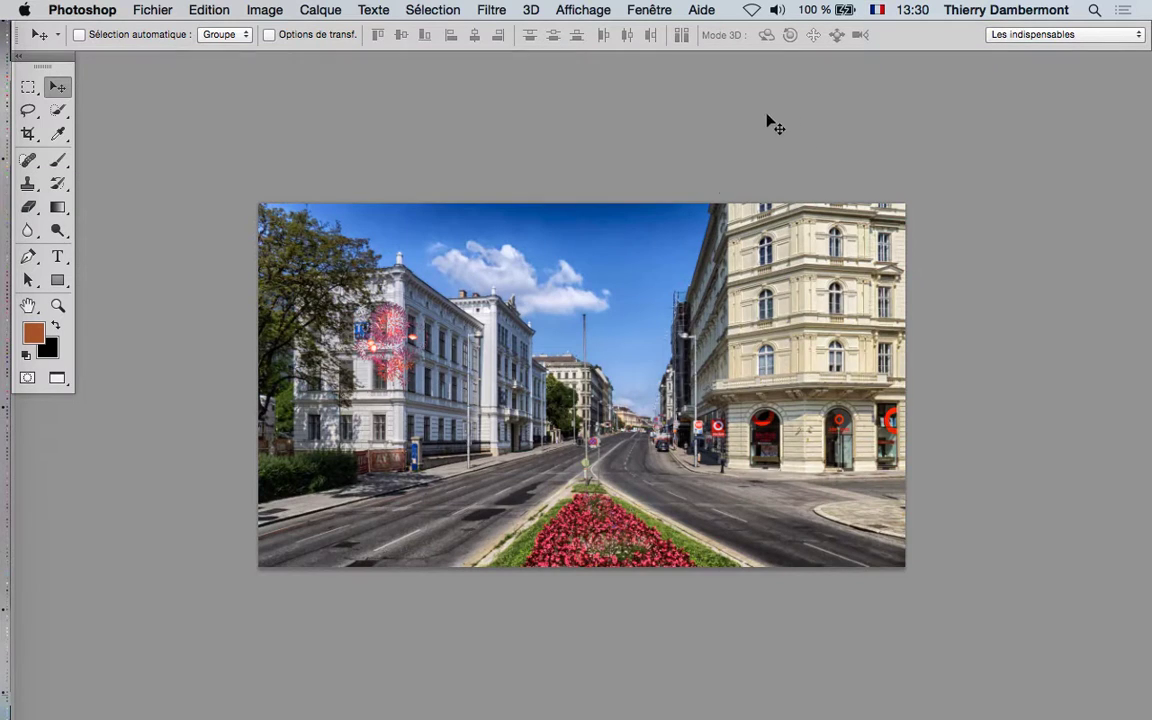
{"action": "scroll", "coordinate": [352, 360], "scroll_direction": "up", "scroll_amount": 1}
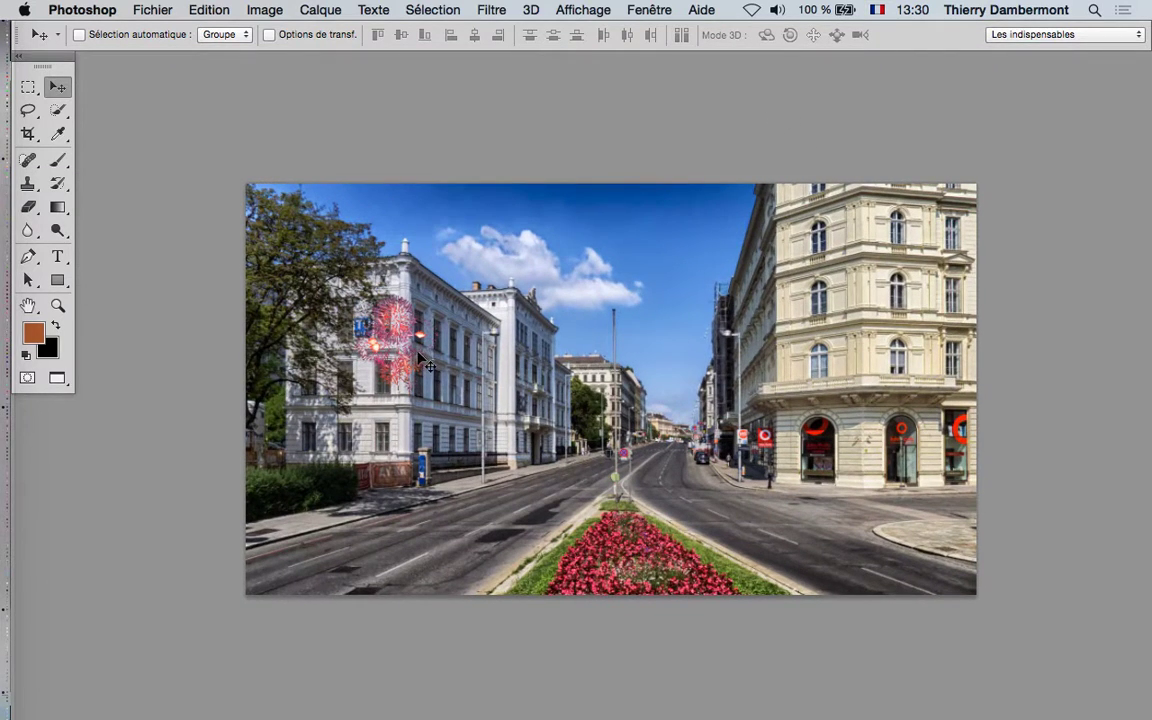
{"action": "left_click_drag", "start_coordinate": [420, 350], "coordinate": [681, 348]}
- Enlarge the fireworks layer with Free Transform until it spans the sky between the two rows of buildings
{"action": "key", "text": "super+t"}
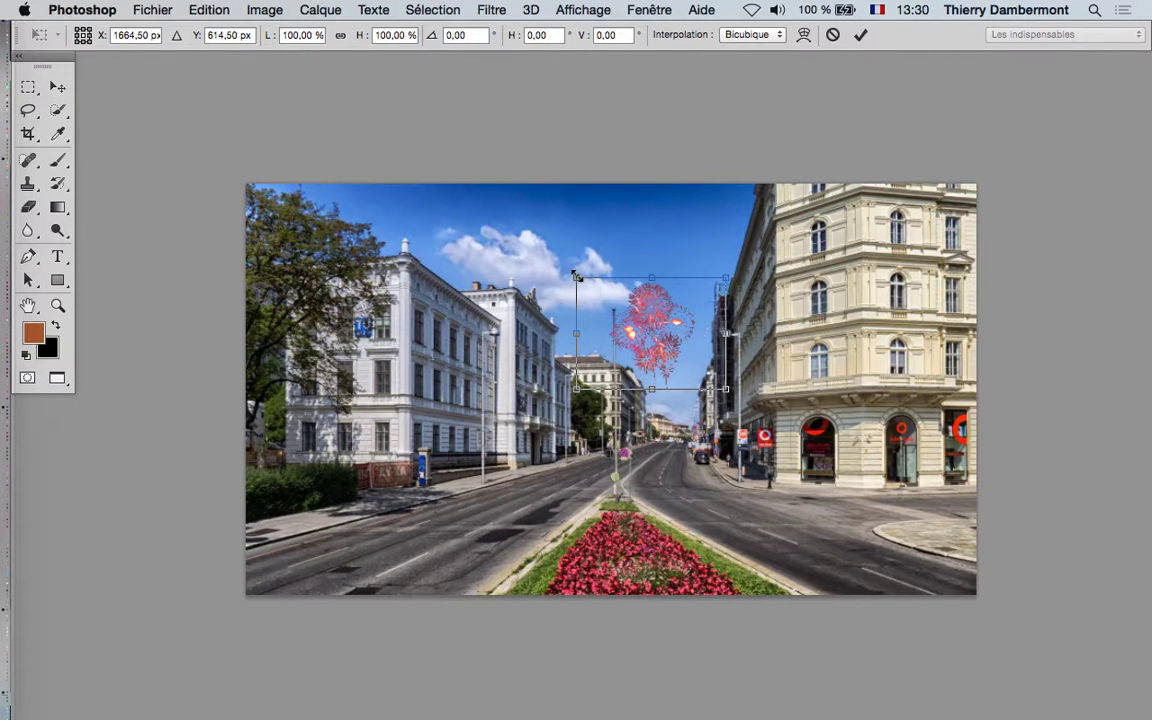
{"action": "key", "text": "Return"}
{"action": "key", "text": "super+t"}
{"action": "left_click_drag", "start_coordinate": [576, 279], "coordinate": [438, 176]}
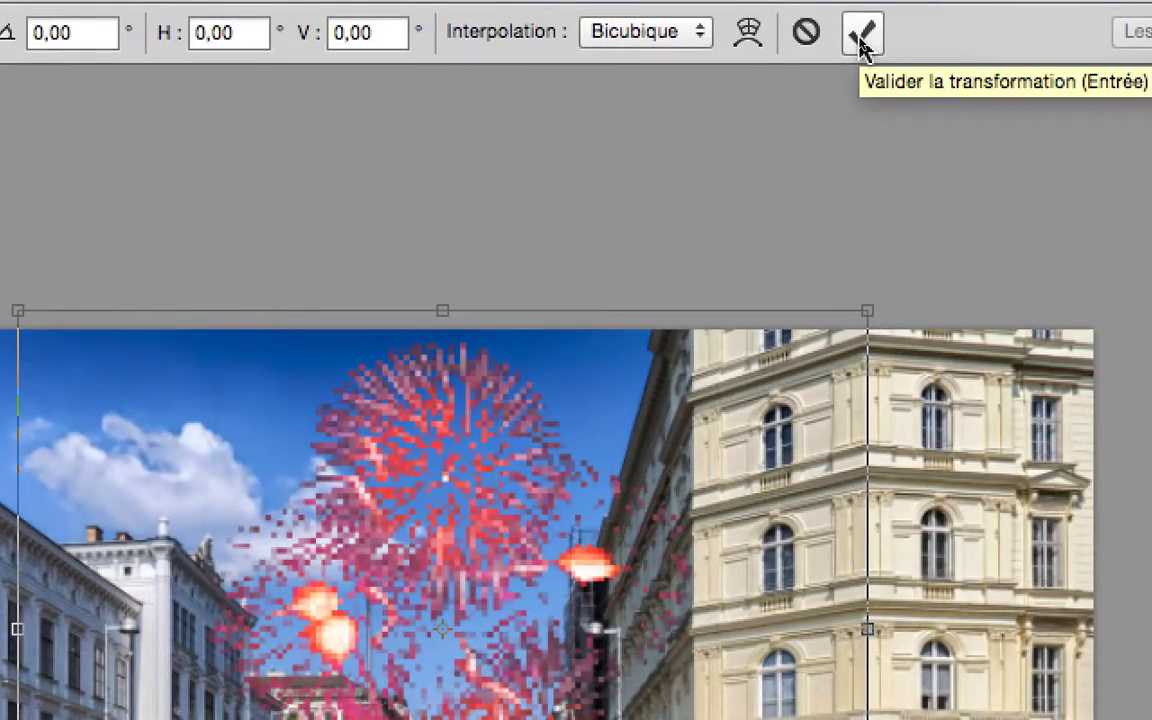
{"action": "left_click", "coordinate": [862, 40]}
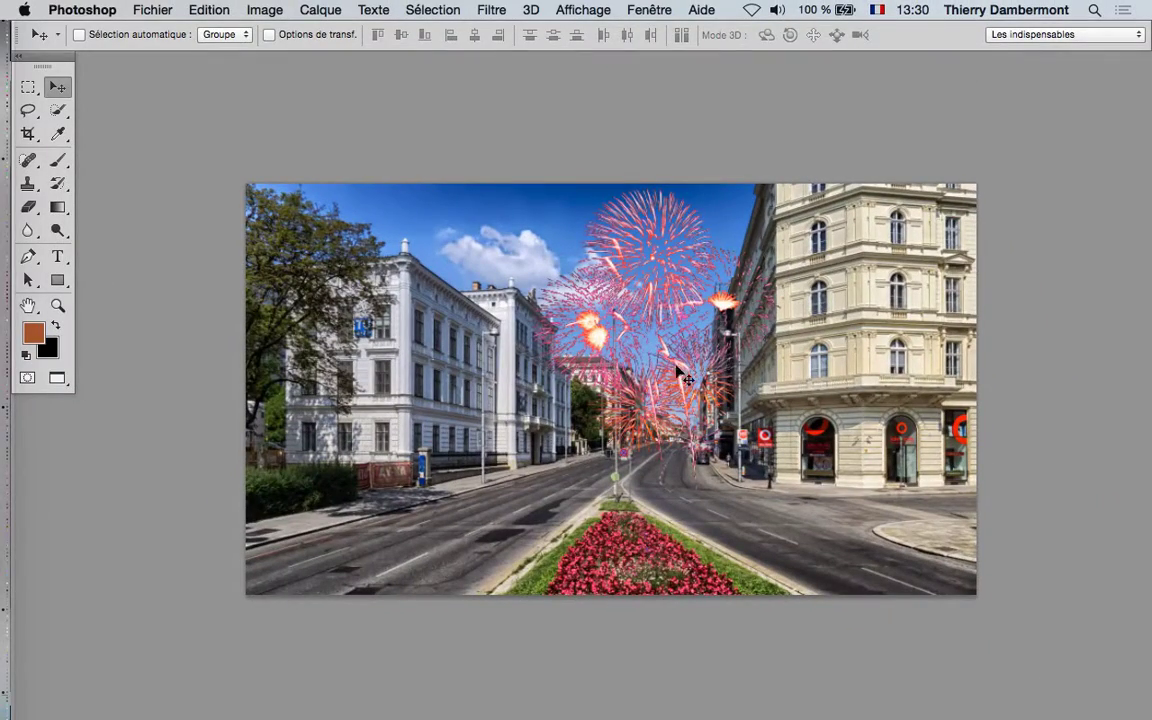
- Reposition the enlarged fireworks higher in the sky, centred above the end of the road
{"action": "mouse_move", "coordinate": [571, 292]}
{"action": "left_mouse_down"}
{"action": "mouse_move", "coordinate": [590, 298]}
{"action": "mouse_move", "coordinate": [478, 247]}
{"action": "mouse_move", "coordinate": [605, 282]}
{"action": "mouse_move", "coordinate": [560, 300]}
{"action": "left_mouse_up"}
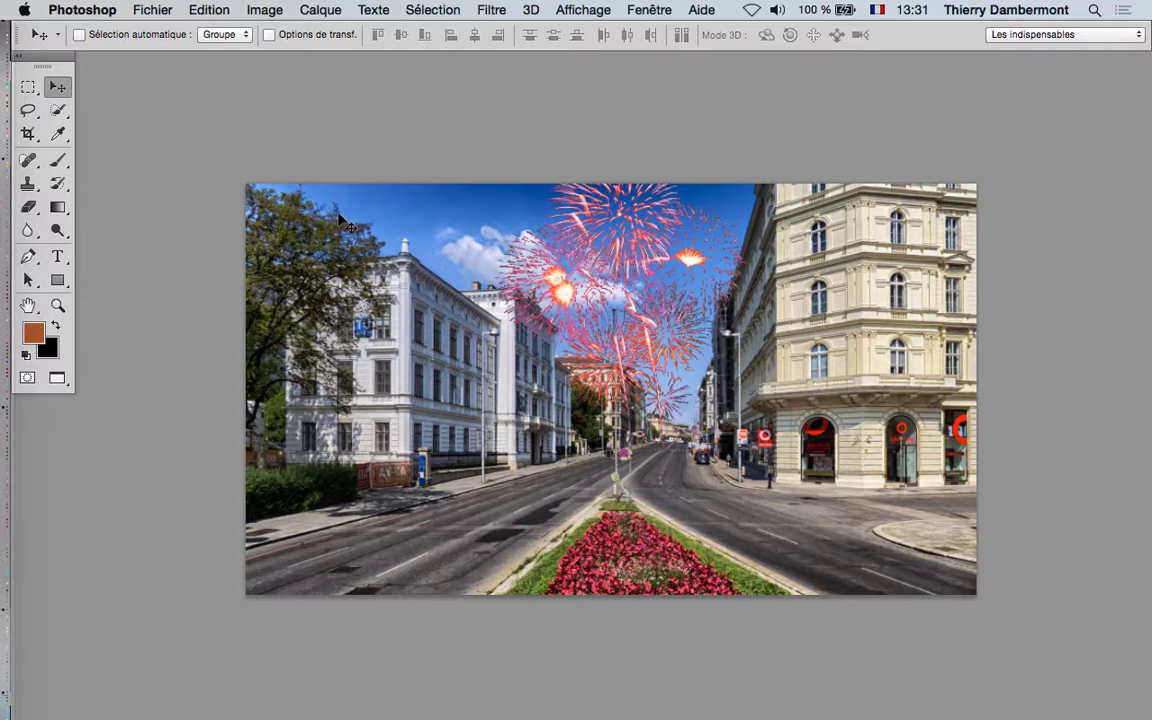
{"action": "left_click_drag", "start_coordinate": [637, 320], "coordinate": [686, 322]}
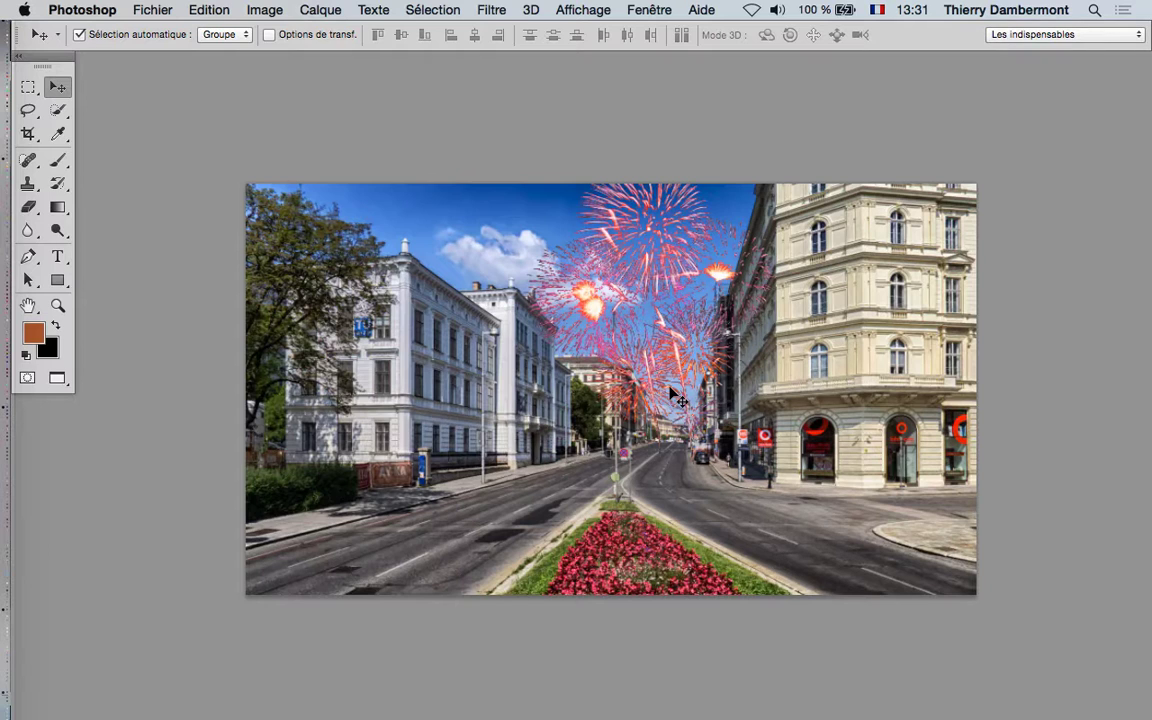
{"action": "key", "text": "super"}
- Show the Calques panel, detach it from its dock and shorten it beside the street photo
{"action": "scroll", "coordinate": [752, 272], "scroll_direction": "right", "scroll_amount": 5}
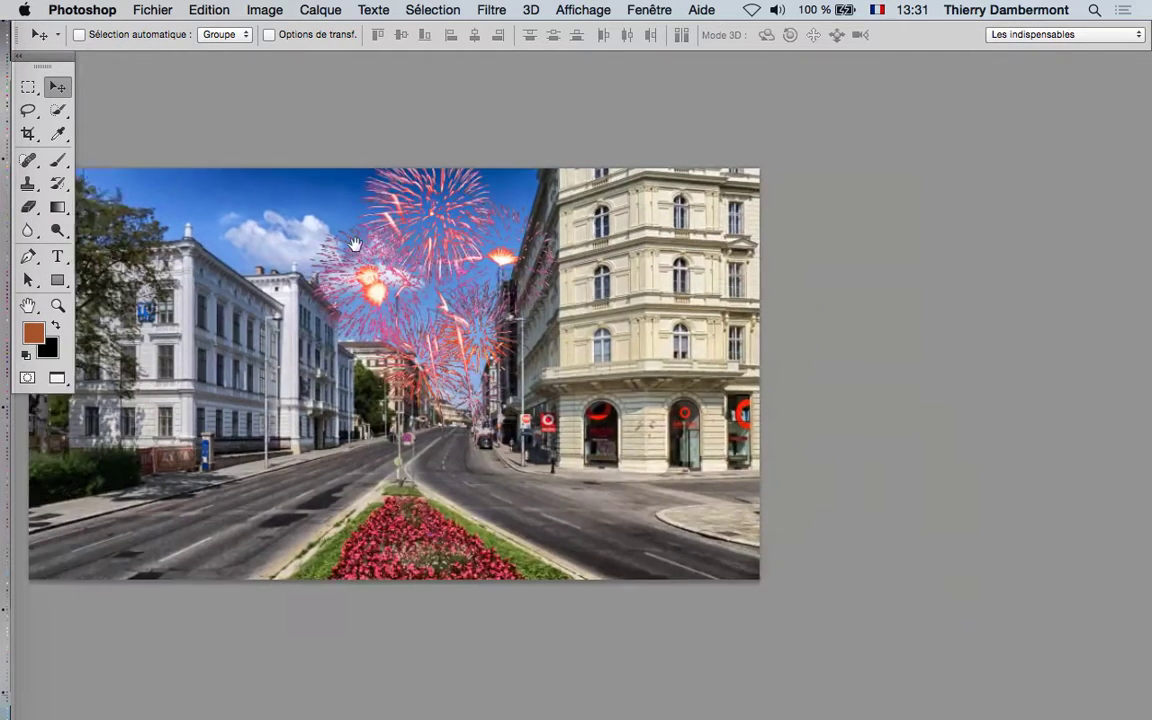
{"action": "scroll", "coordinate": [600, 240], "scroll_direction": "down", "scroll_amount": 3}
{"action": "left_click", "coordinate": [649, 10]}
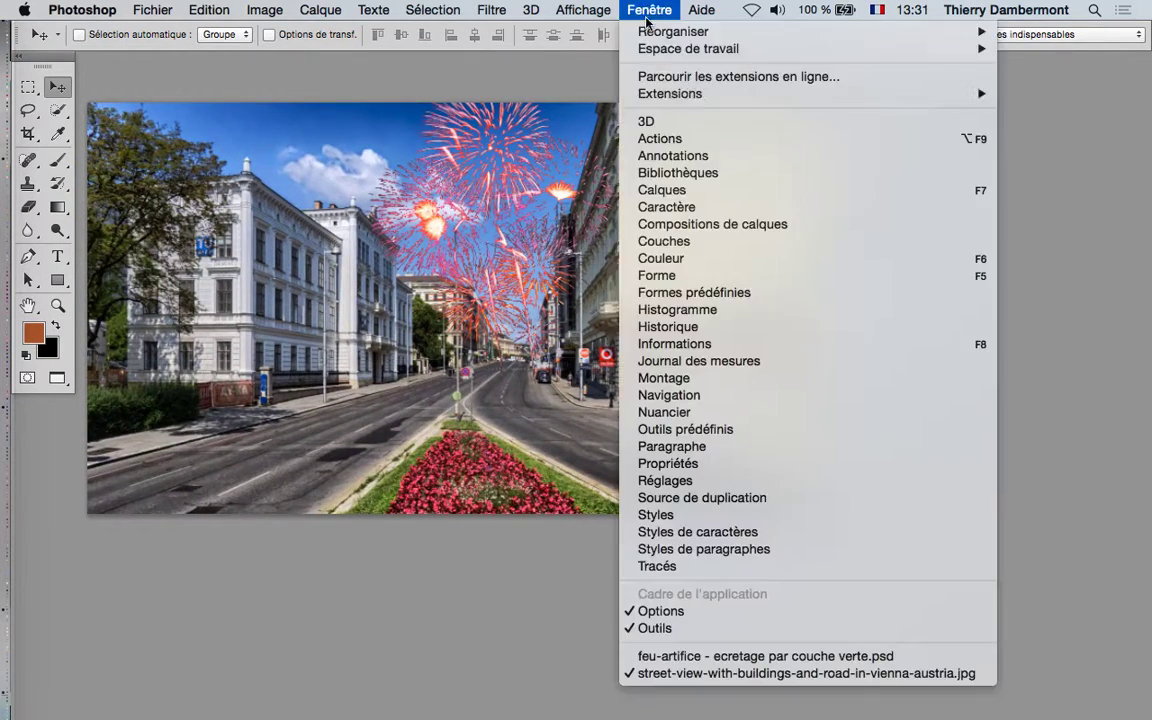
{"action": "left_click", "coordinate": [660, 188]}
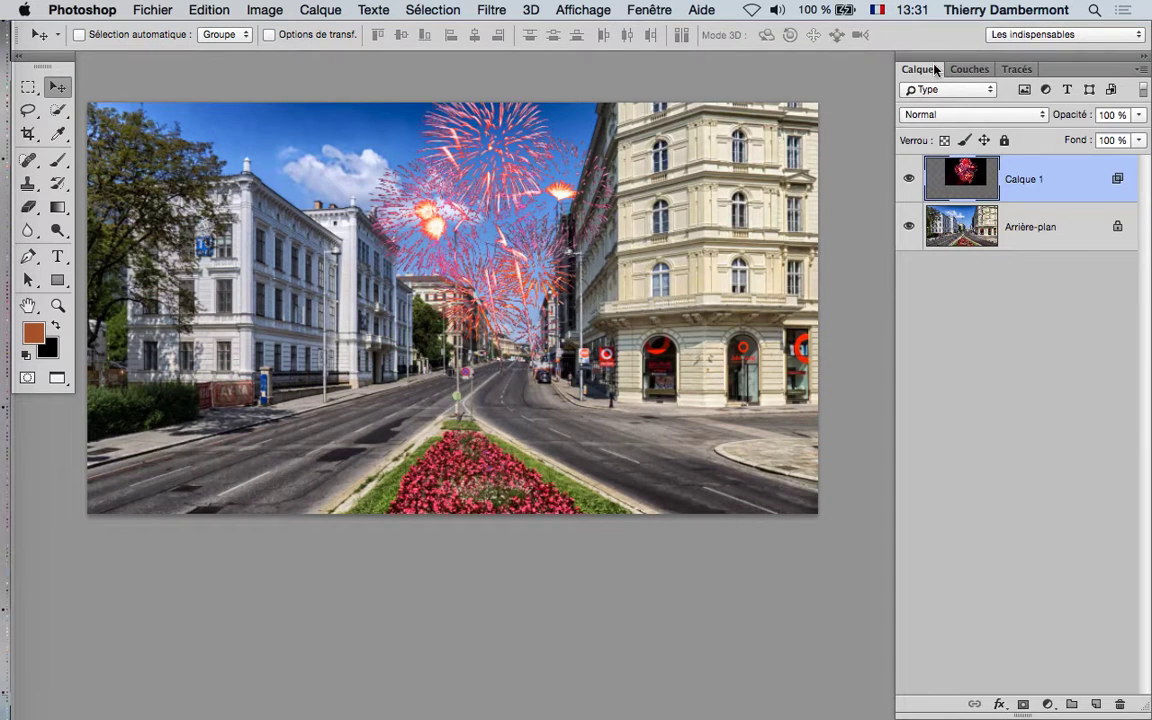
{"action": "left_click_drag", "start_coordinate": [1000, 60], "coordinate": [850, 55]}
{"action": "left_click_drag", "start_coordinate": [995, 245], "coordinate": [1060, 460]}
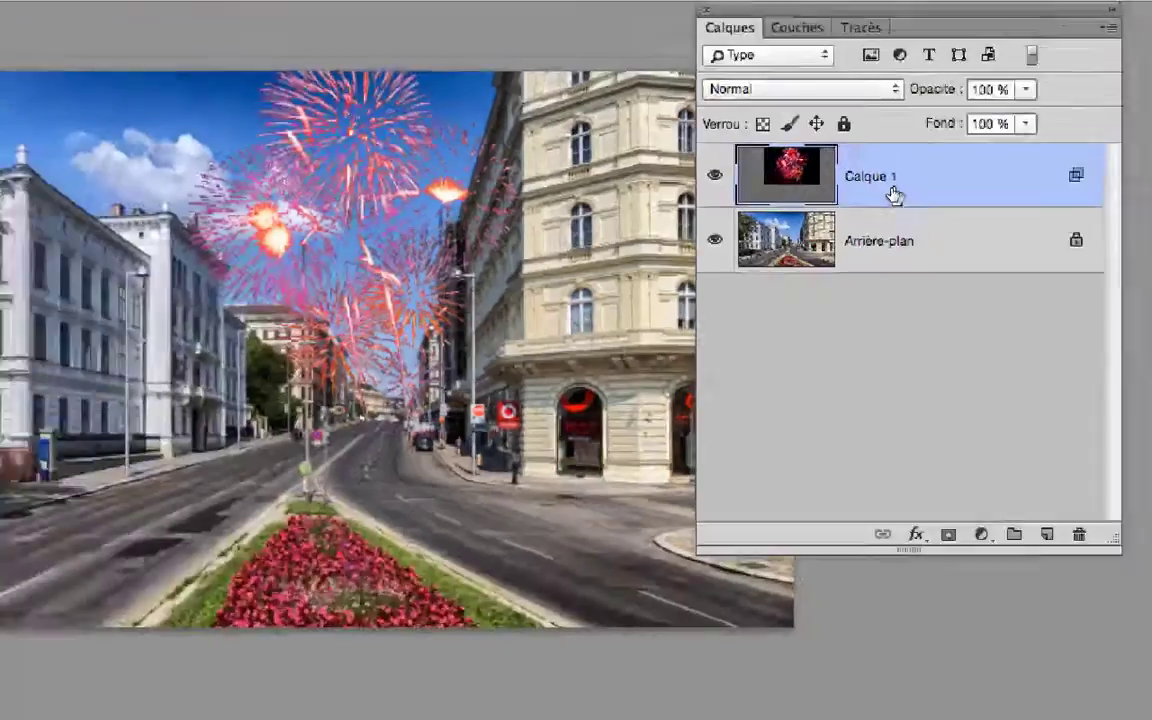
- Review the blending options of Calque 1 against the fireworks in the sky, including the green-channel comparison range
{"action": "scroll", "coordinate": [553, 275], "scroll_direction": "up", "scroll_amount": 4}
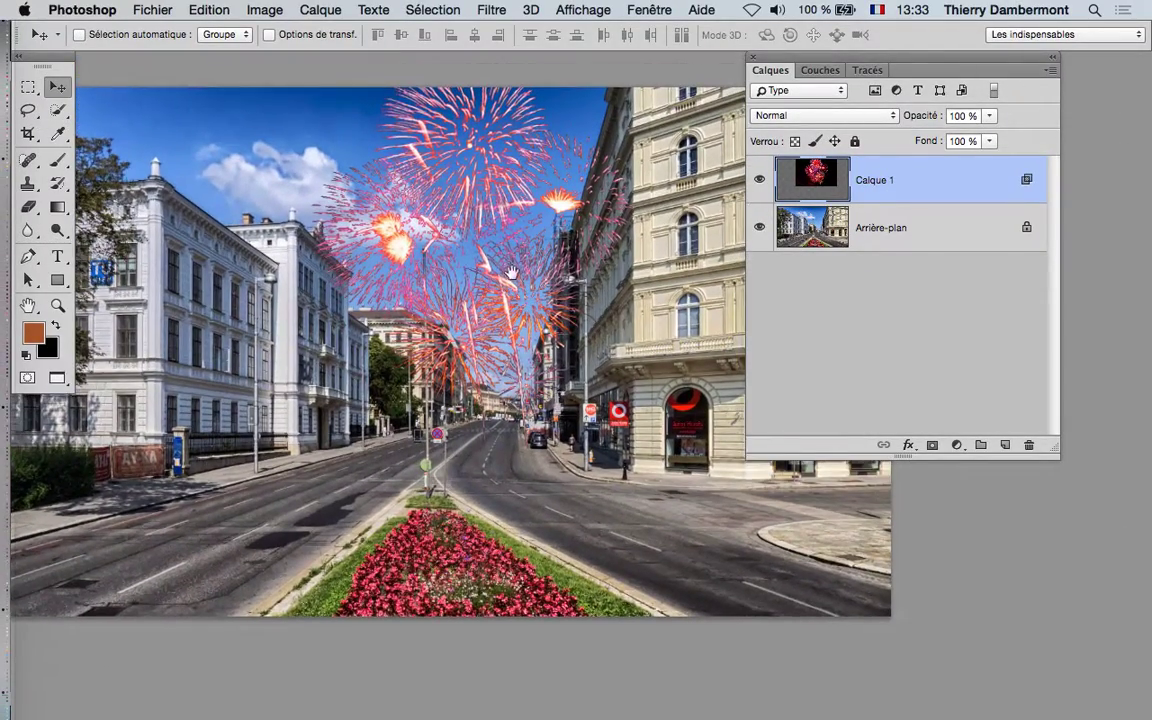
{"action": "left_click_drag", "start_coordinate": [511, 272], "coordinate": [490, 309]}
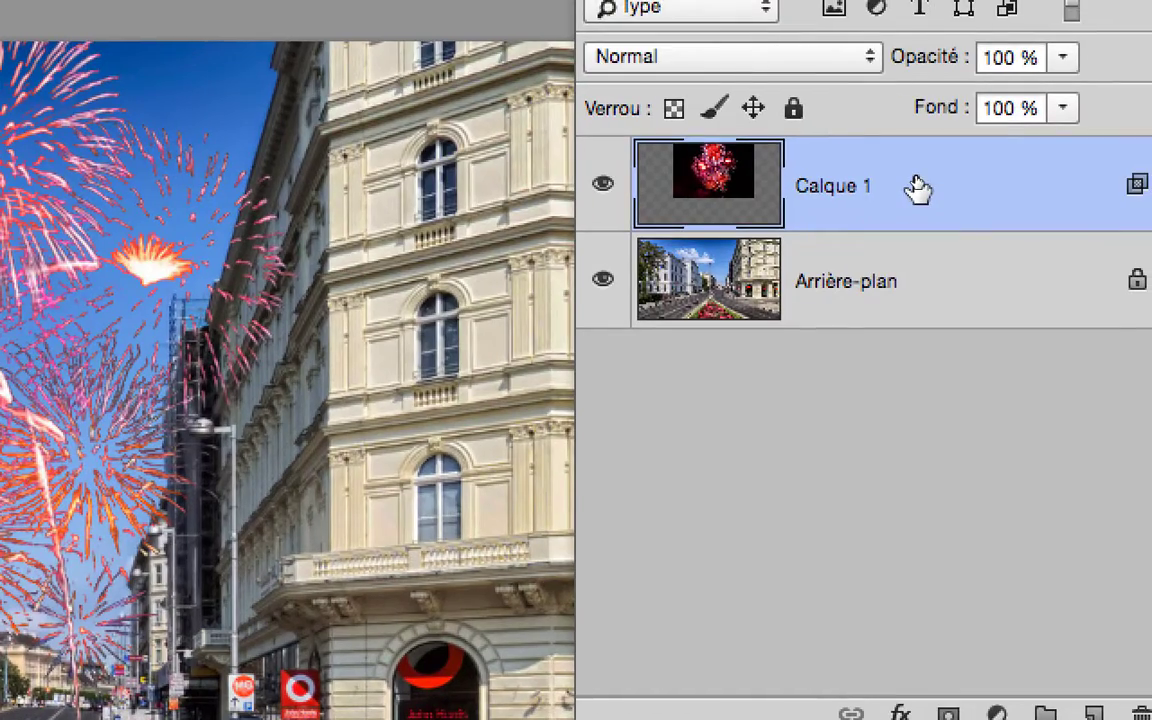
{"action": "double_click", "coordinate": [918, 189]}
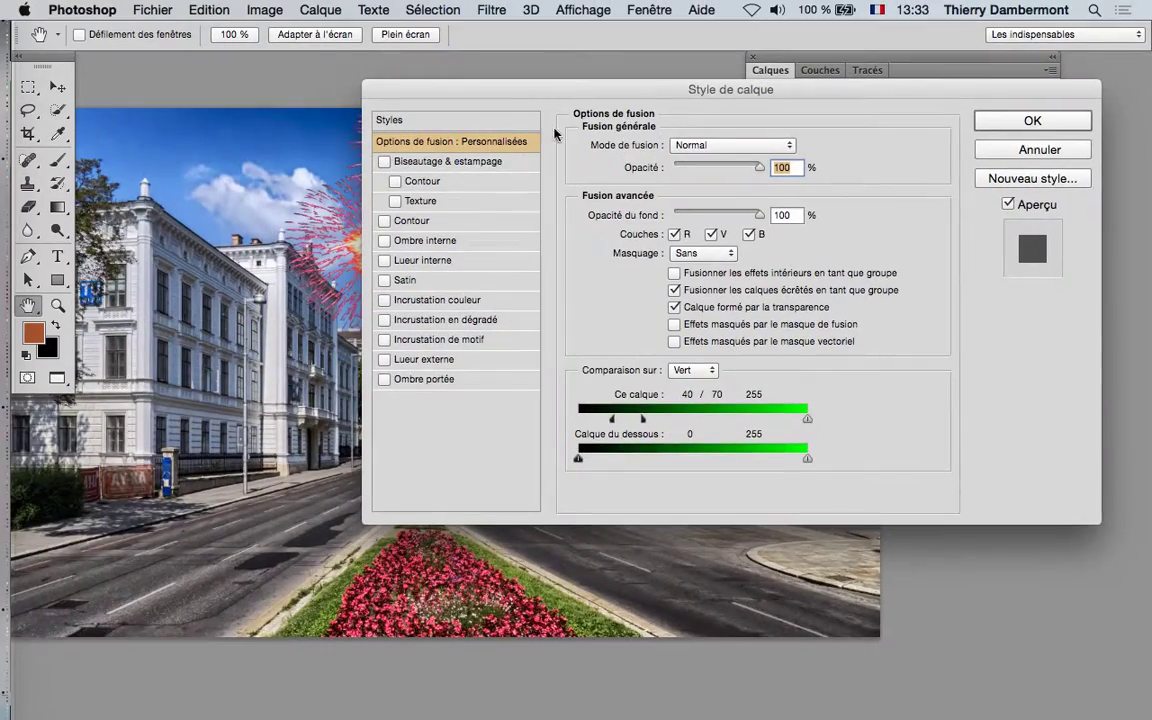
{"action": "left_click_drag", "start_coordinate": [476, 89], "coordinate": [617, 85]}
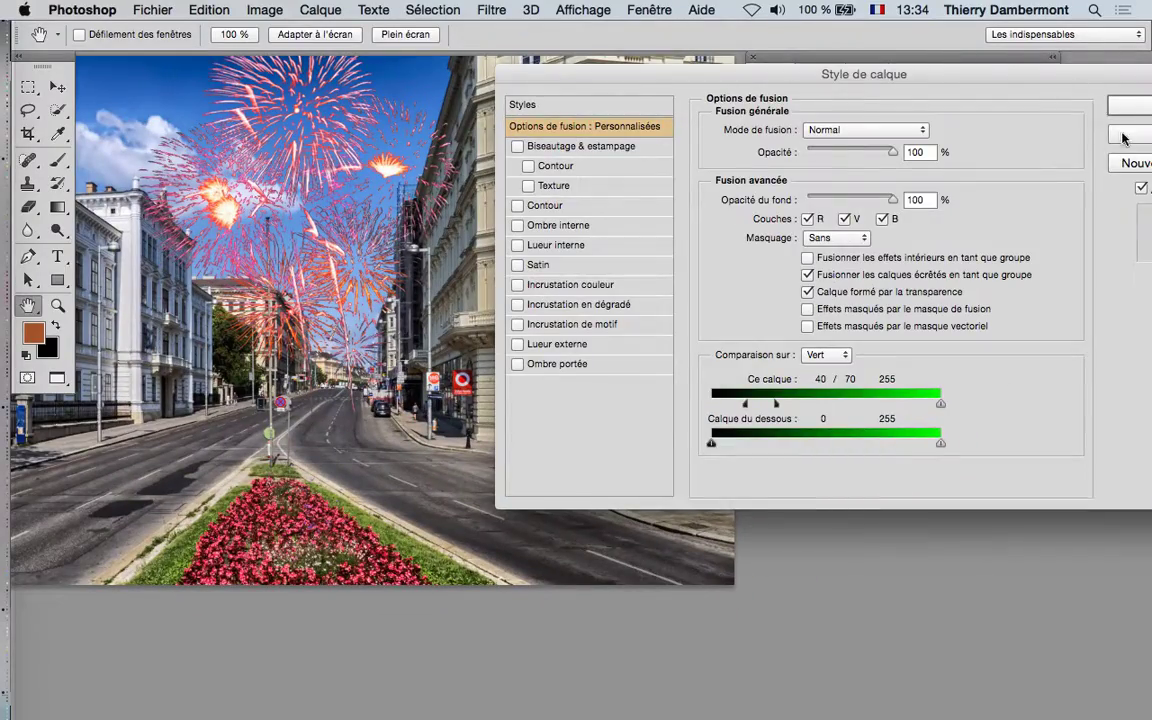
{"action": "key", "text": "Return"}
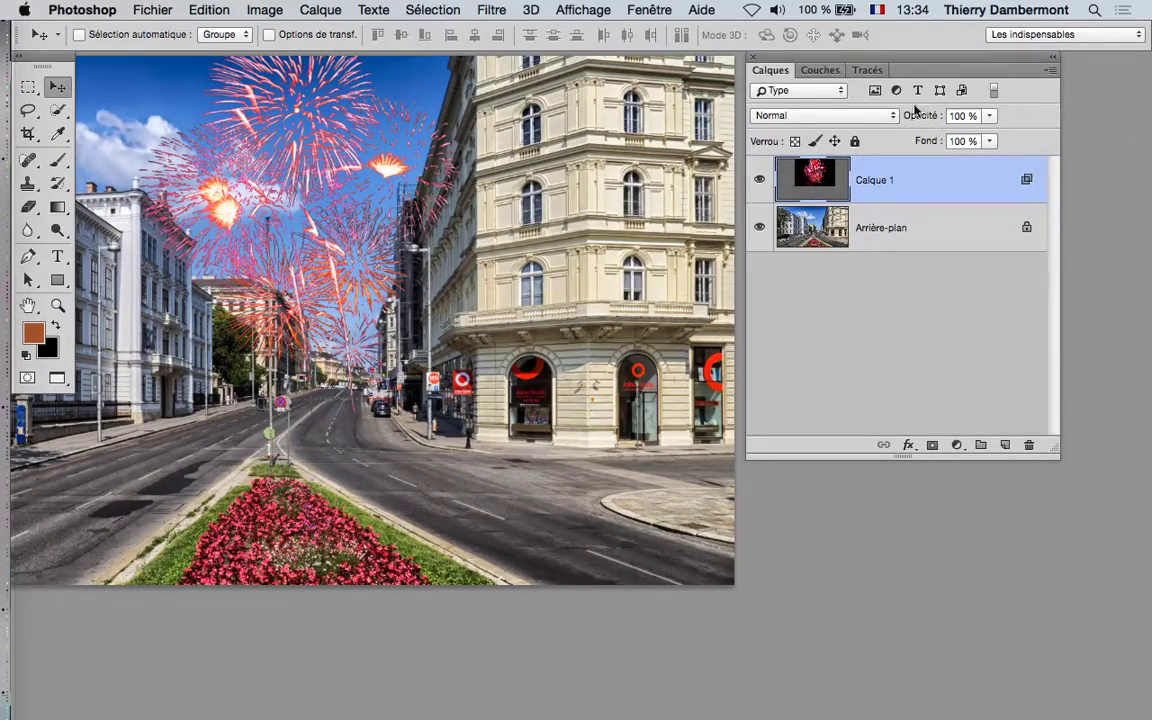
- Compare the Rouge, Vert and Bleu channels of the composite one by one, and return to the RVB view
{"action": "left_click", "coordinate": [820, 70]}
{"action": "left_click", "coordinate": [883, 154]}
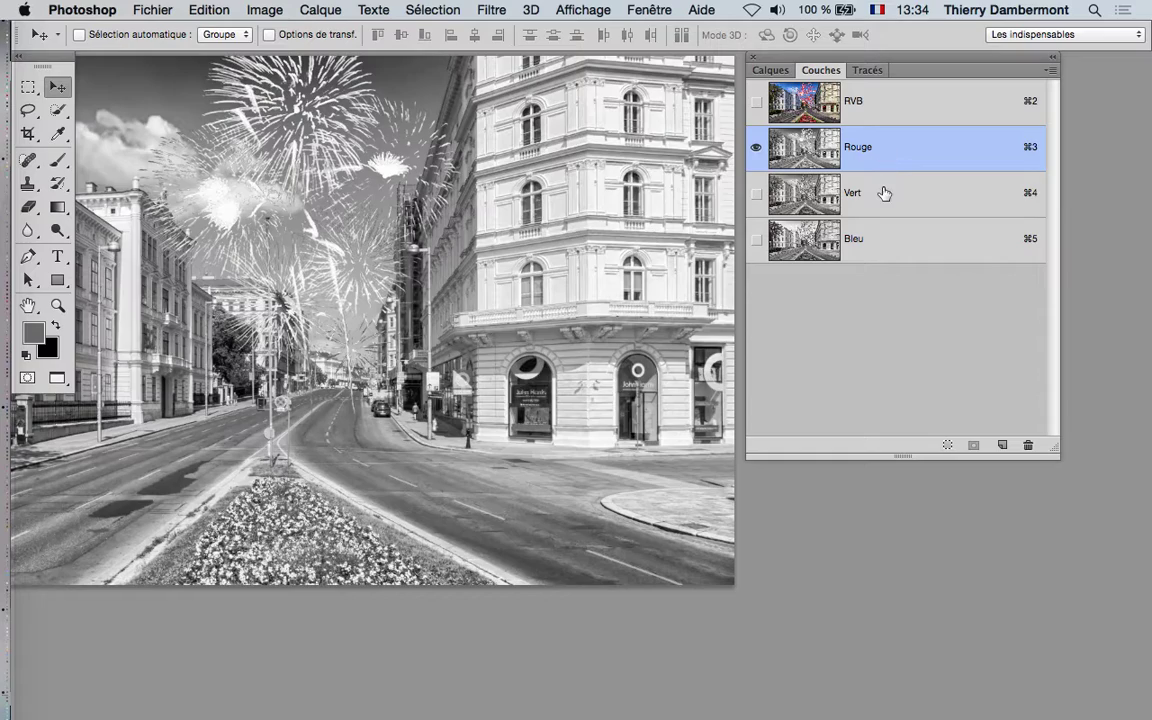
{"action": "left_click", "coordinate": [882, 190]}
{"action": "left_click", "coordinate": [888, 242]}
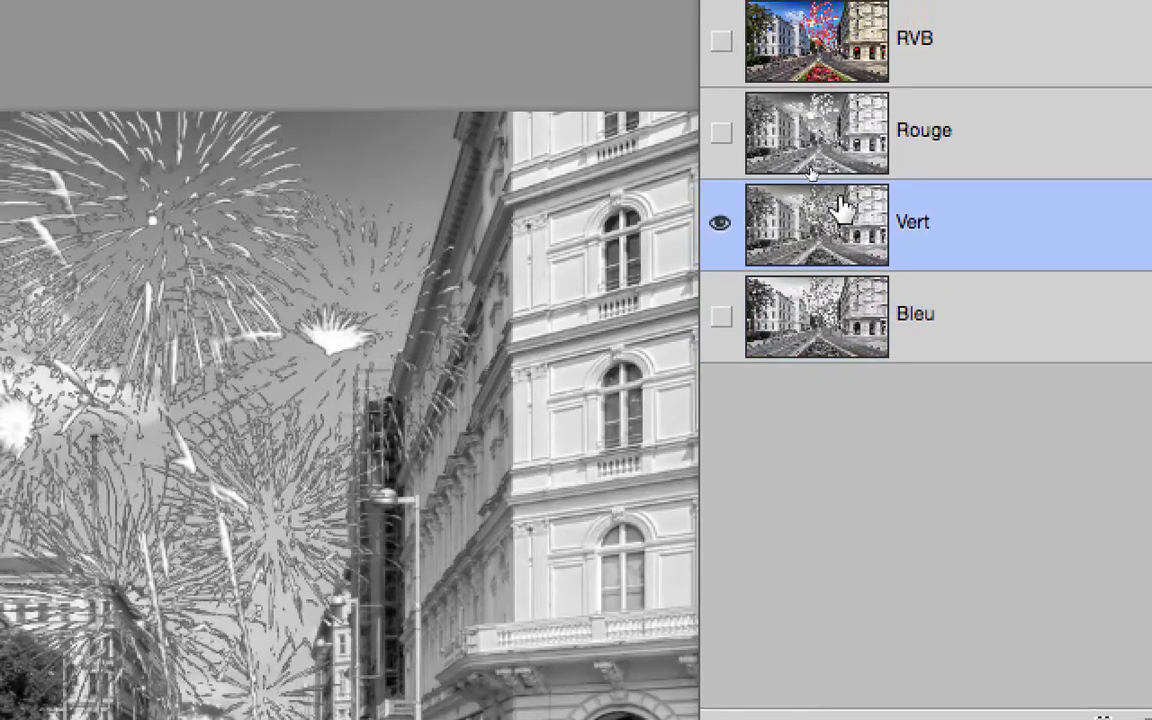
{"action": "left_click", "coordinate": [825, 132]}
{"action": "left_click", "coordinate": [798, 218]}
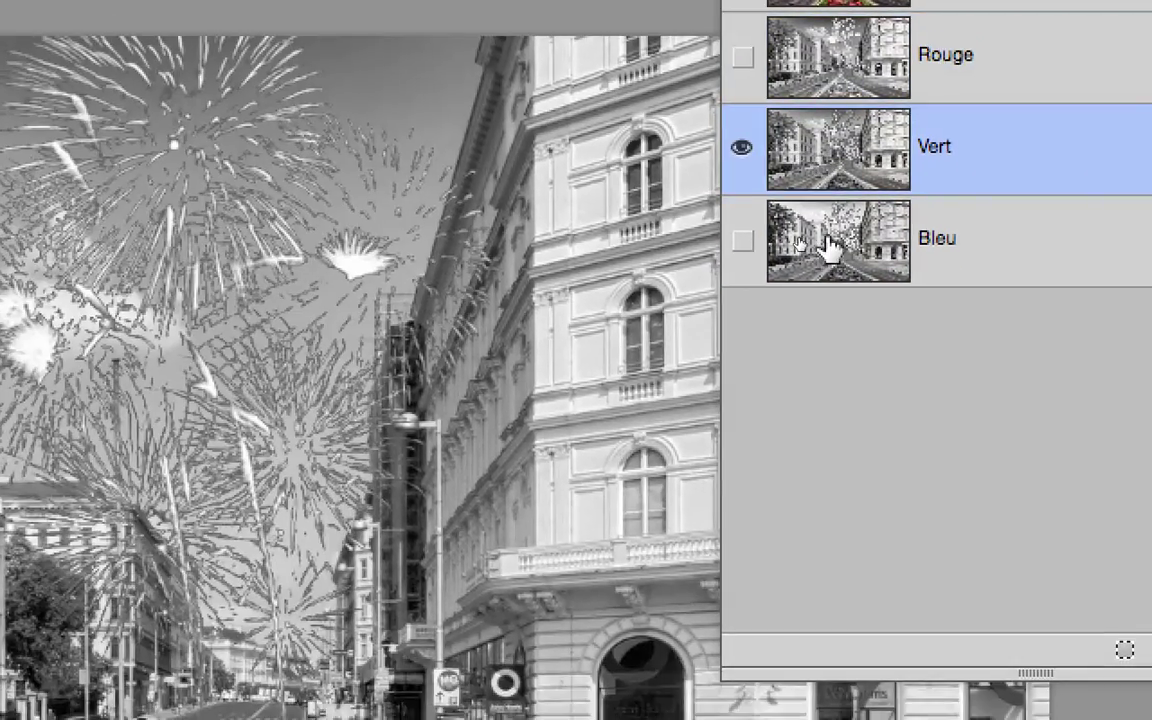
{"action": "left_click", "coordinate": [905, 300]}
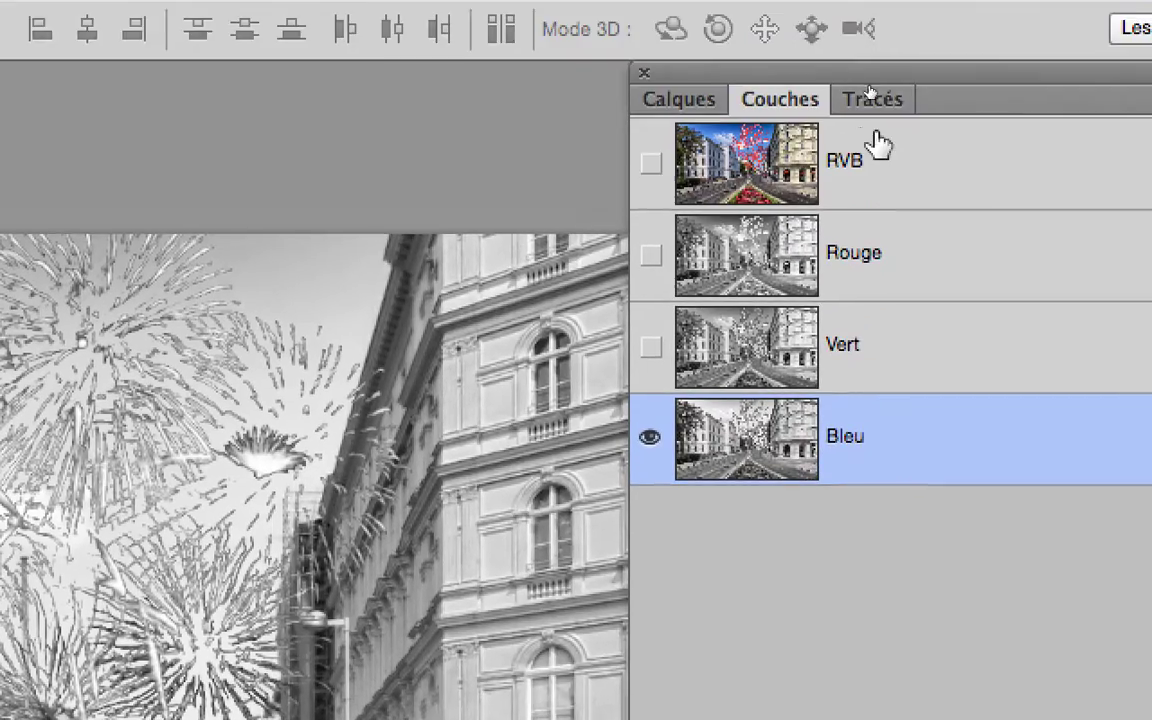
{"action": "left_click", "coordinate": [876, 144]}
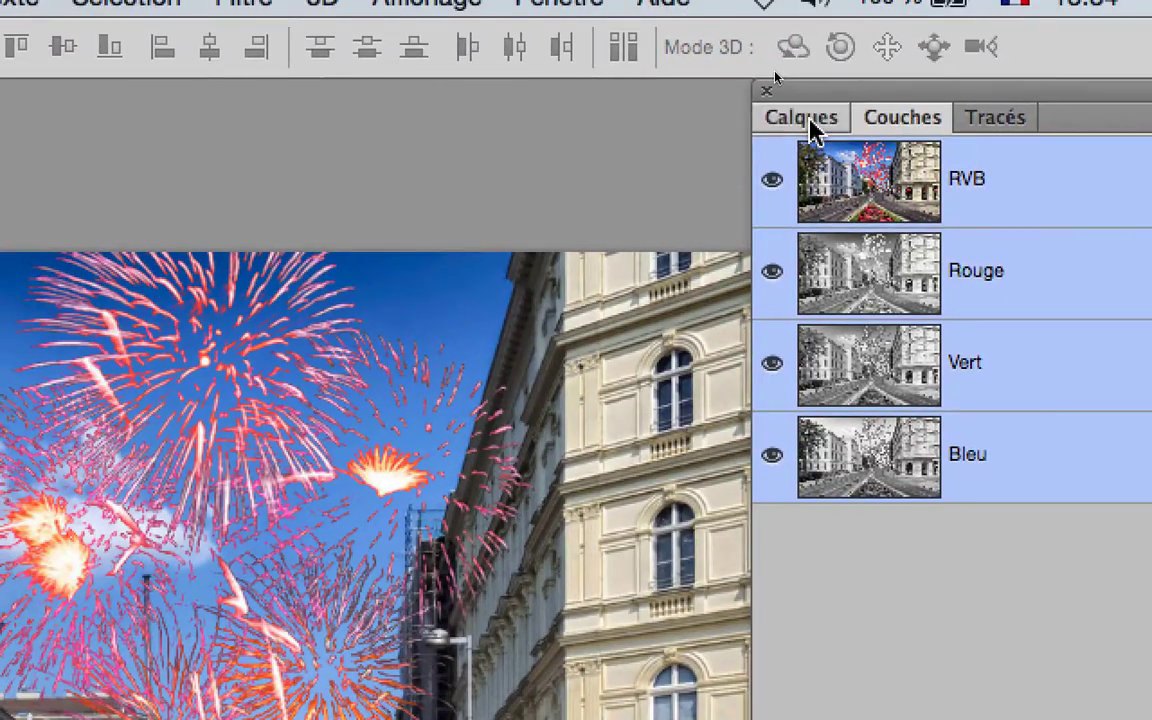
- In Calque 1's blending options, compare on Bleu and set the underlying layer's black point to 144
{"action": "left_click", "coordinate": [810, 120]}
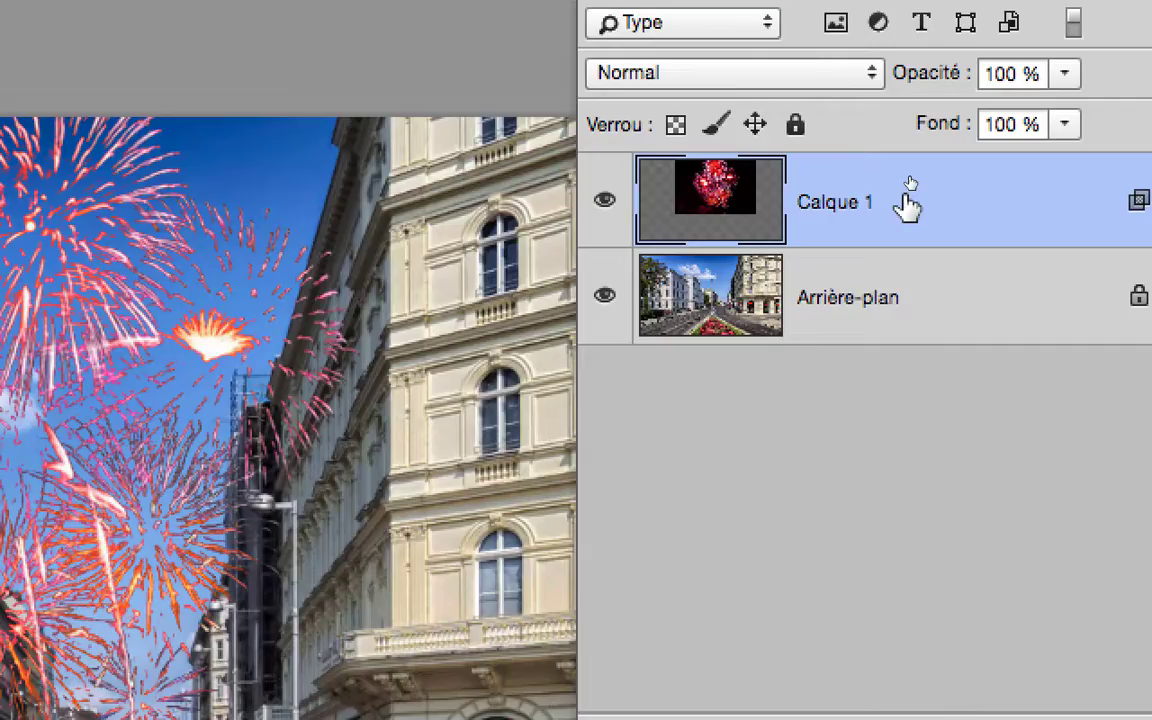
{"action": "double_click", "coordinate": [908, 205]}
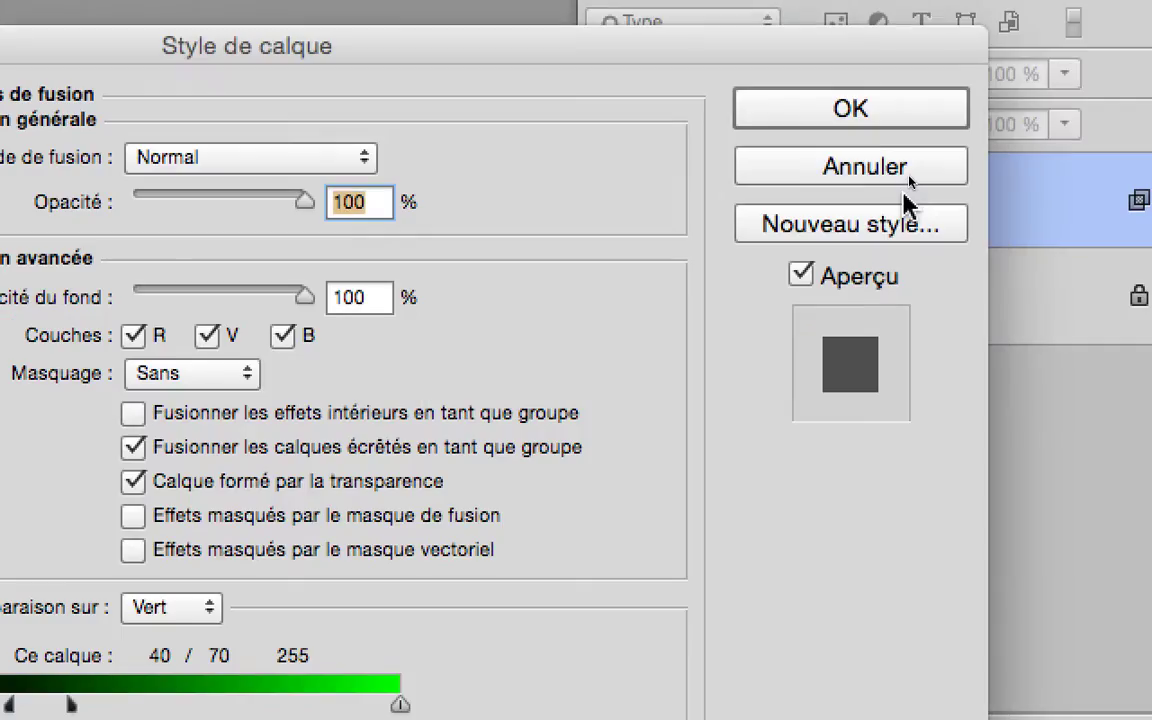
{"action": "key", "text": "alt"}
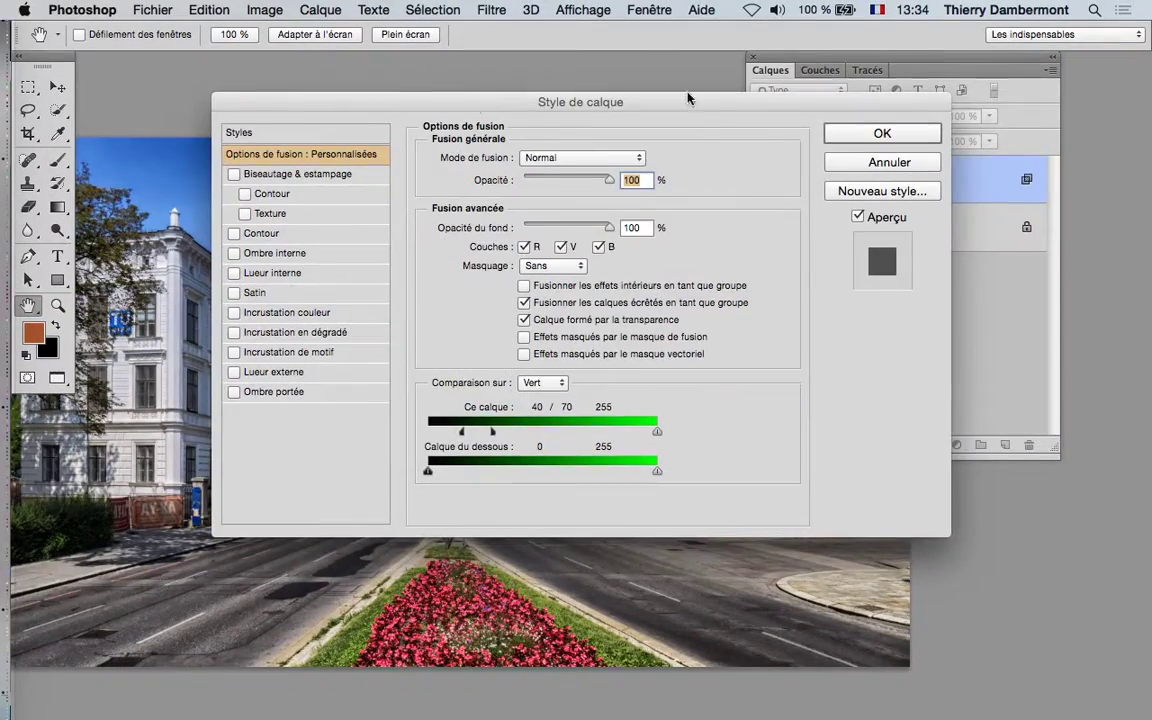
{"action": "left_click_drag", "start_coordinate": [688, 98], "coordinate": [1091, 57]}
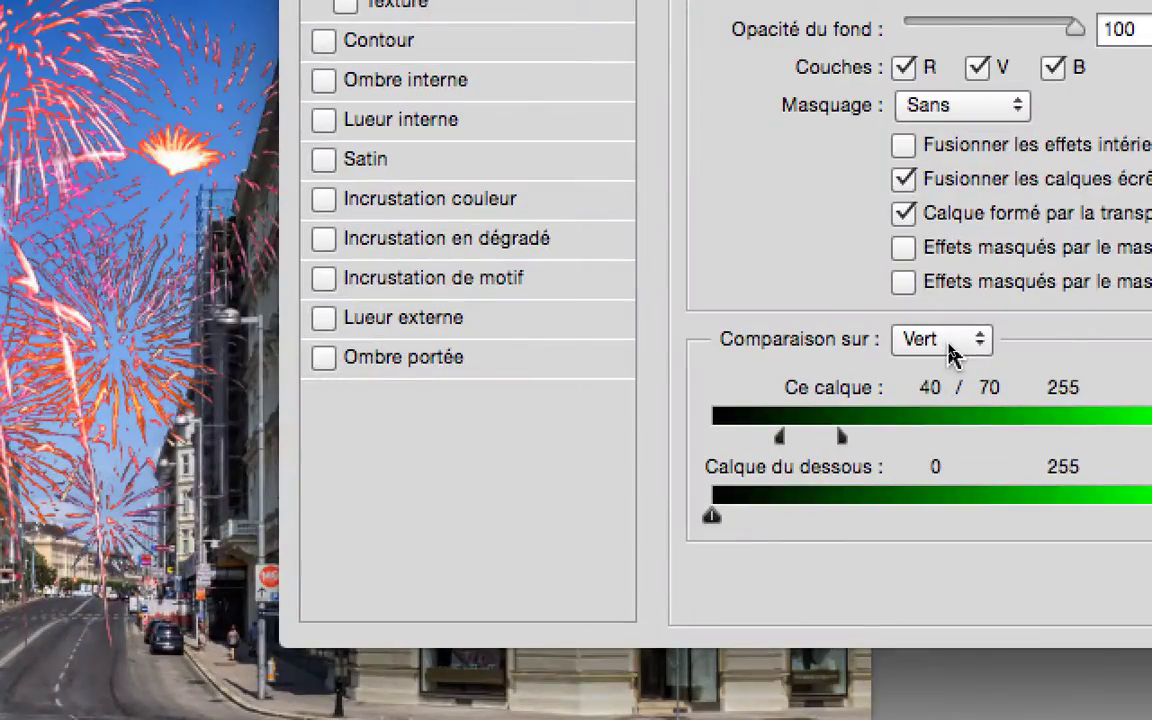
{"action": "left_click", "coordinate": [946, 342]}
{"action": "left_click", "coordinate": [946, 352]}
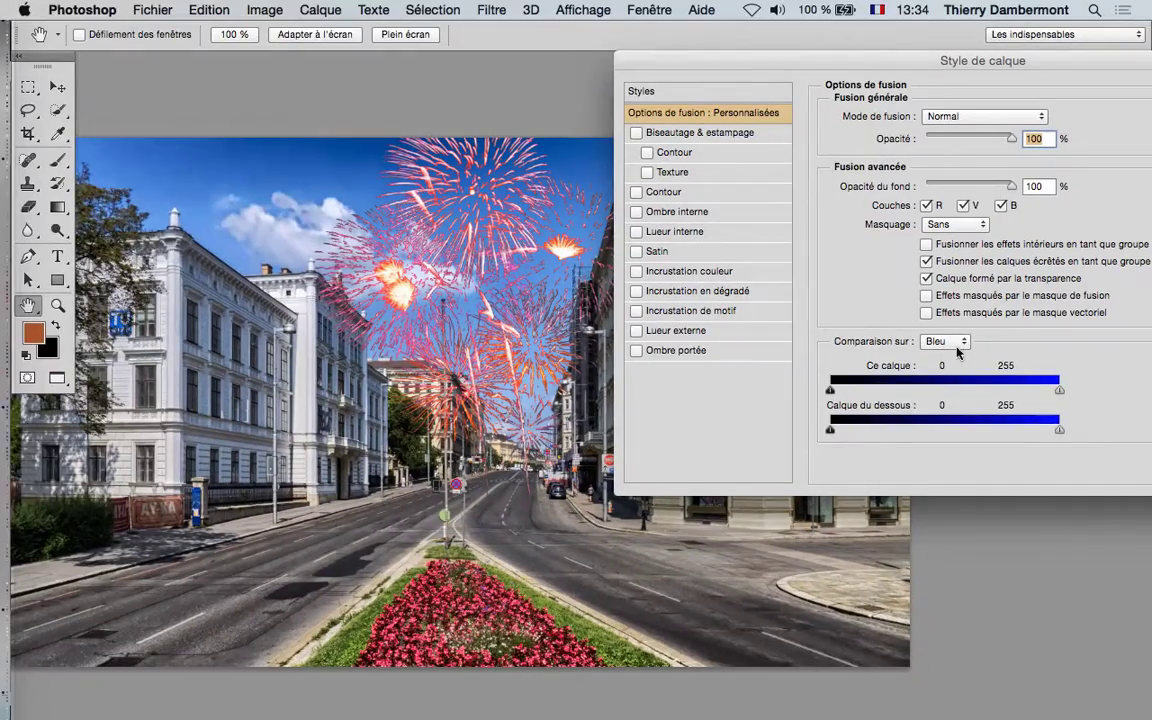
{"action": "mouse_move", "coordinate": [833, 430]}
{"action": "left_mouse_down"}
{"action": "mouse_move", "coordinate": [991, 433]}
{"action": "mouse_move", "coordinate": [829, 432]}
{"action": "left_mouse_up"}
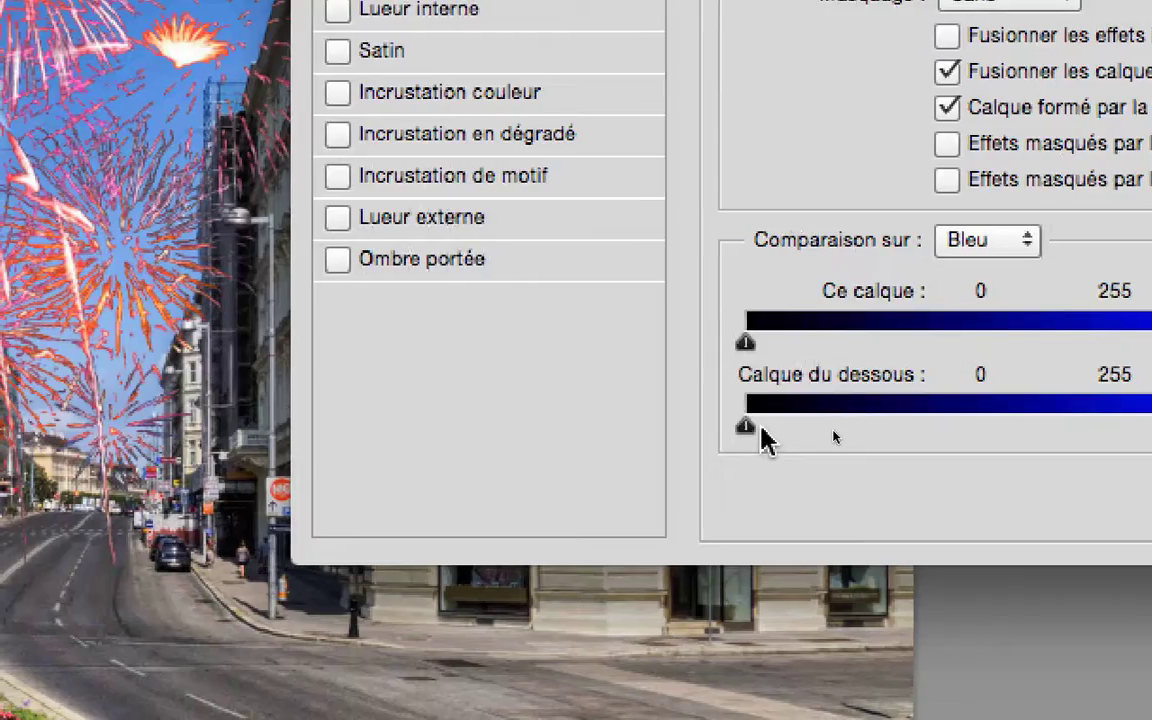
{"action": "left_click_drag", "start_coordinate": [677, 424], "coordinate": [776, 424]}
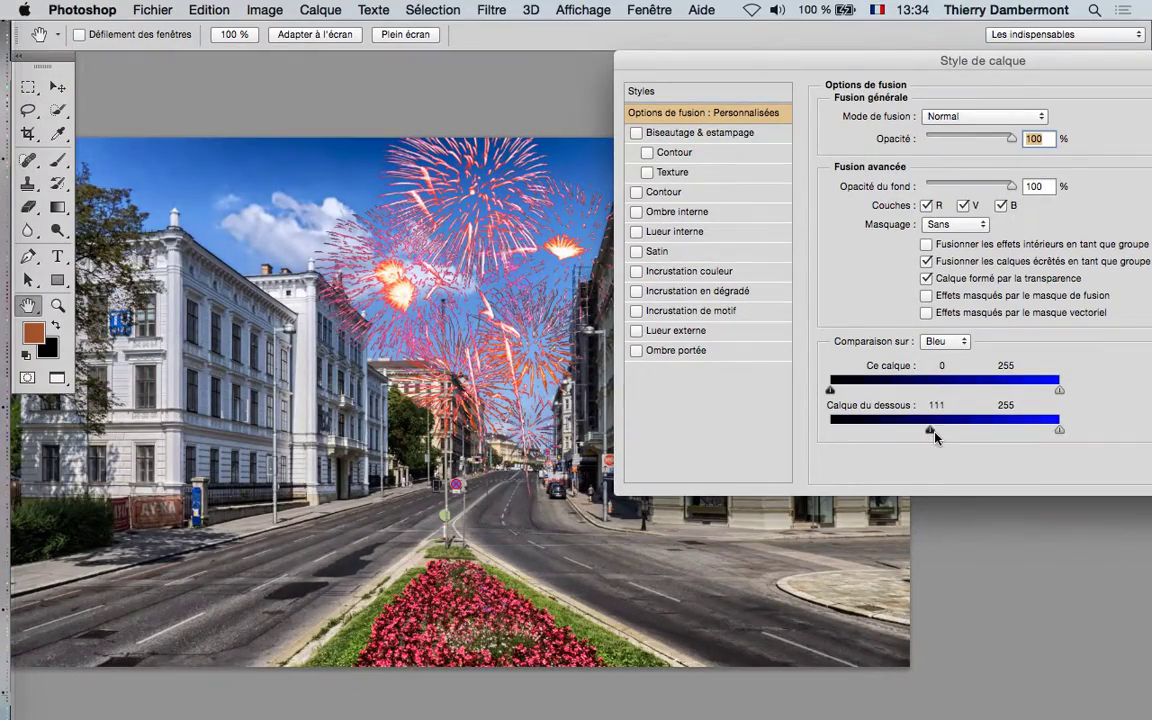
{"action": "left_click_drag", "start_coordinate": [930, 430], "coordinate": [963, 432]}
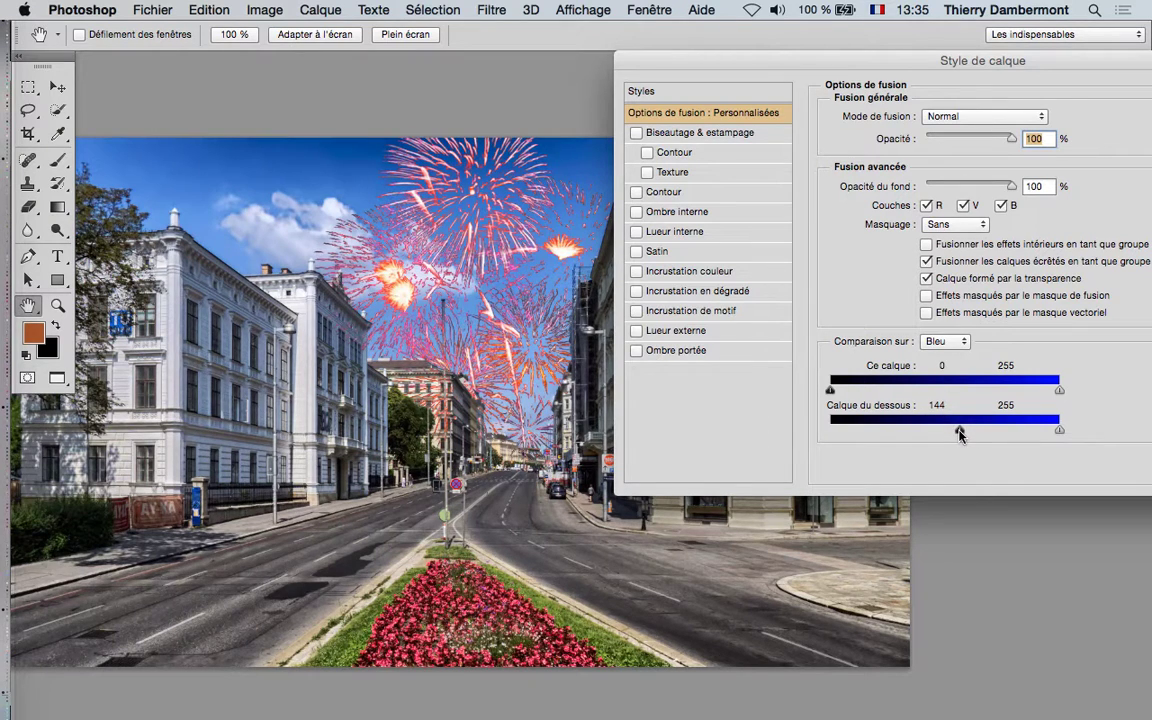
{"action": "left_click_drag", "start_coordinate": [1054, 67], "coordinate": [802, 67]}
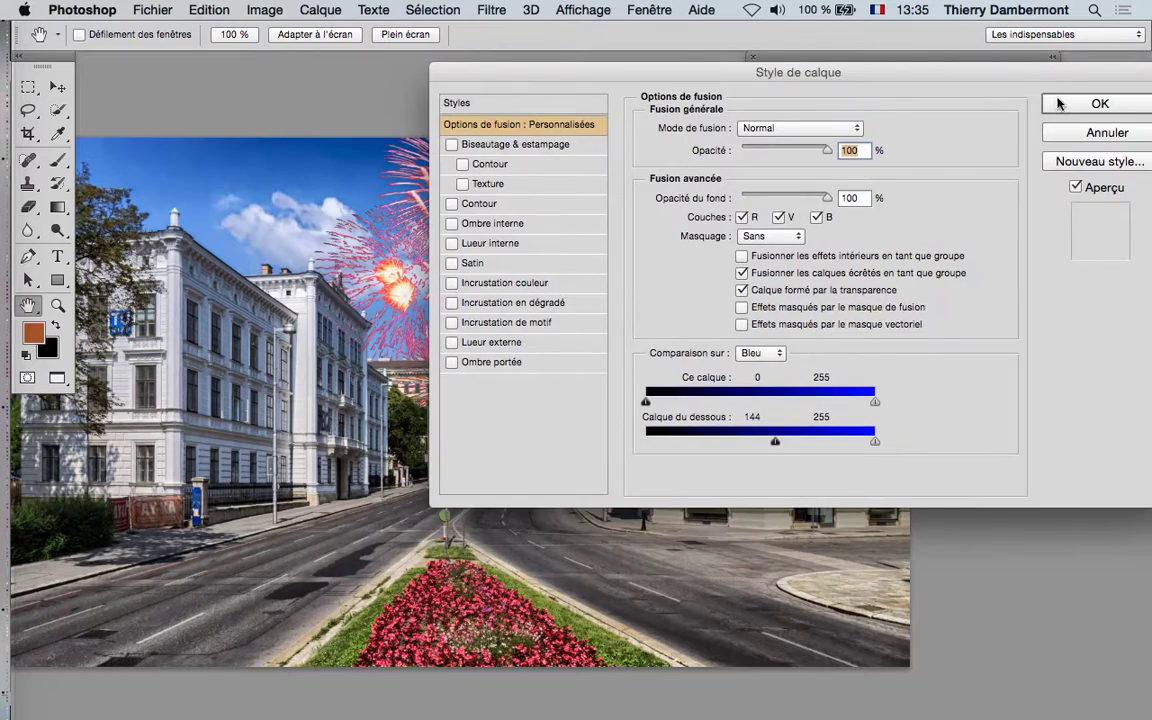
{"action": "left_click", "coordinate": [1016, 95]}
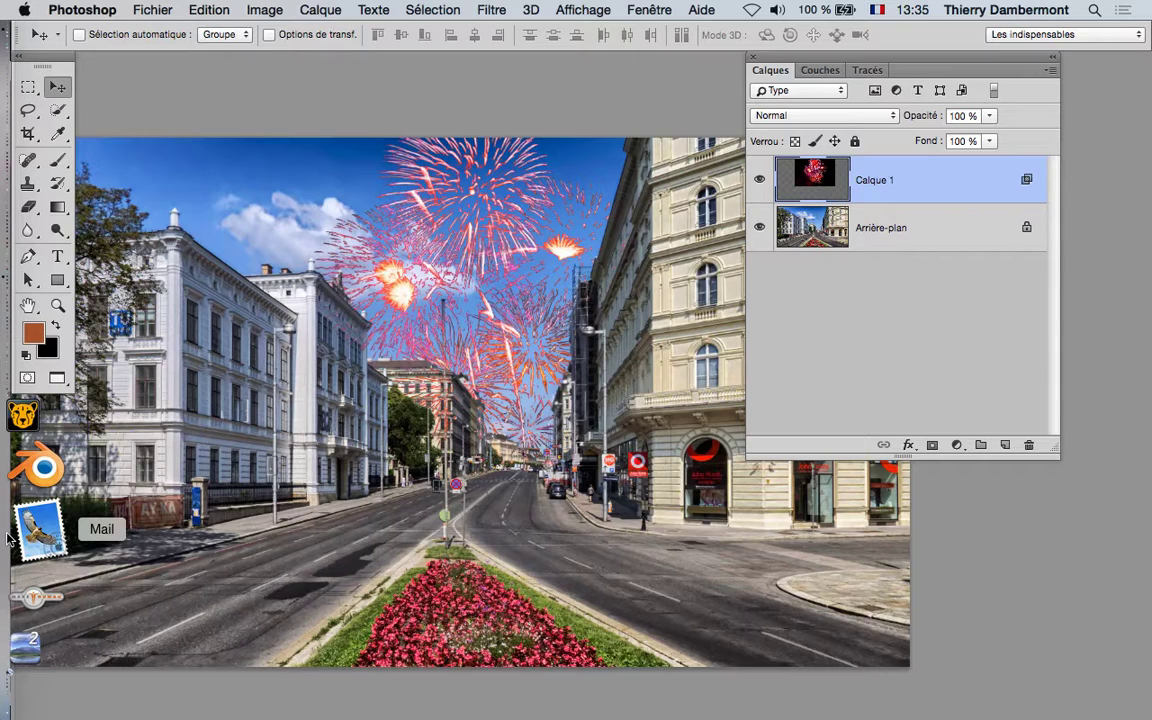
- Reopen Calque 1's blending options and slightly lower the underlying layer's black point for the Bleu channel
{"action": "double_click", "coordinate": [918, 190]}
{"action": "left_click_drag", "start_coordinate": [459, 36], "coordinate": [881, 56]}
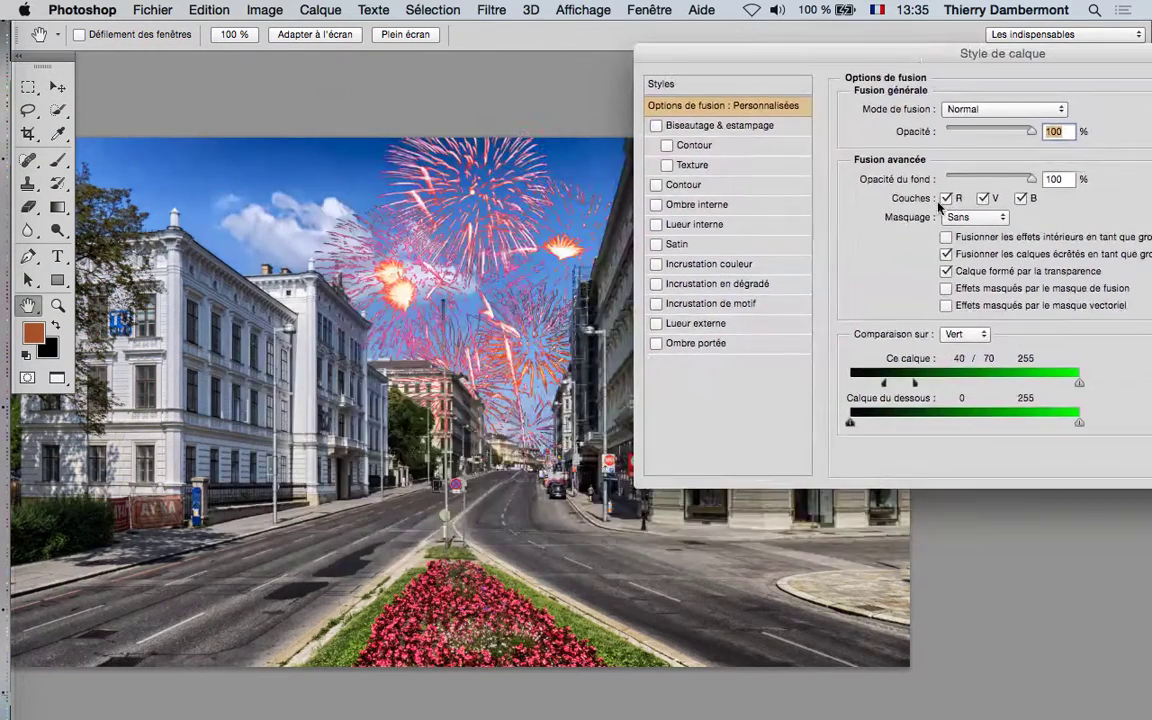
{"action": "left_click", "coordinate": [960, 335]}
{"action": "left_click", "coordinate": [952, 368]}
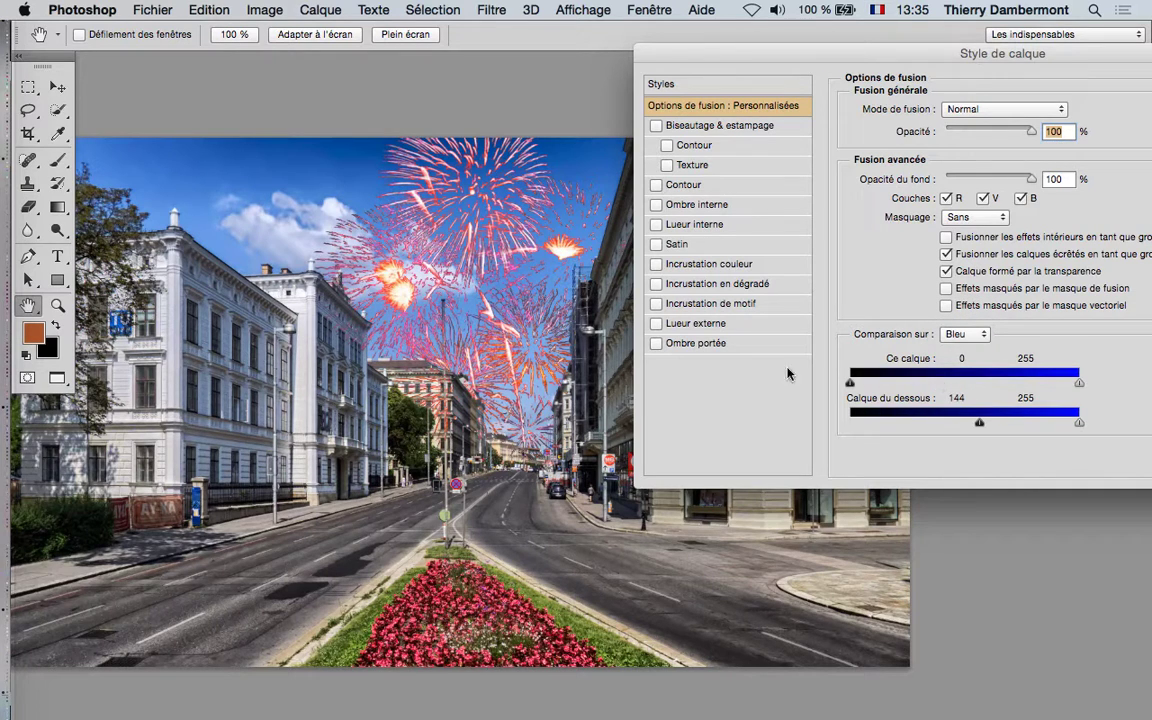
{"action": "mouse_move", "coordinate": [979, 423]}
{"action": "left_mouse_down"}
{"action": "mouse_move", "coordinate": [825, 424]}
{"action": "mouse_move", "coordinate": [974, 425]}
{"action": "left_mouse_up"}
{"action": "left_click_drag", "start_coordinate": [930, 52], "coordinate": [728, 68]}
{"action": "left_click", "coordinate": [1100, 100]}
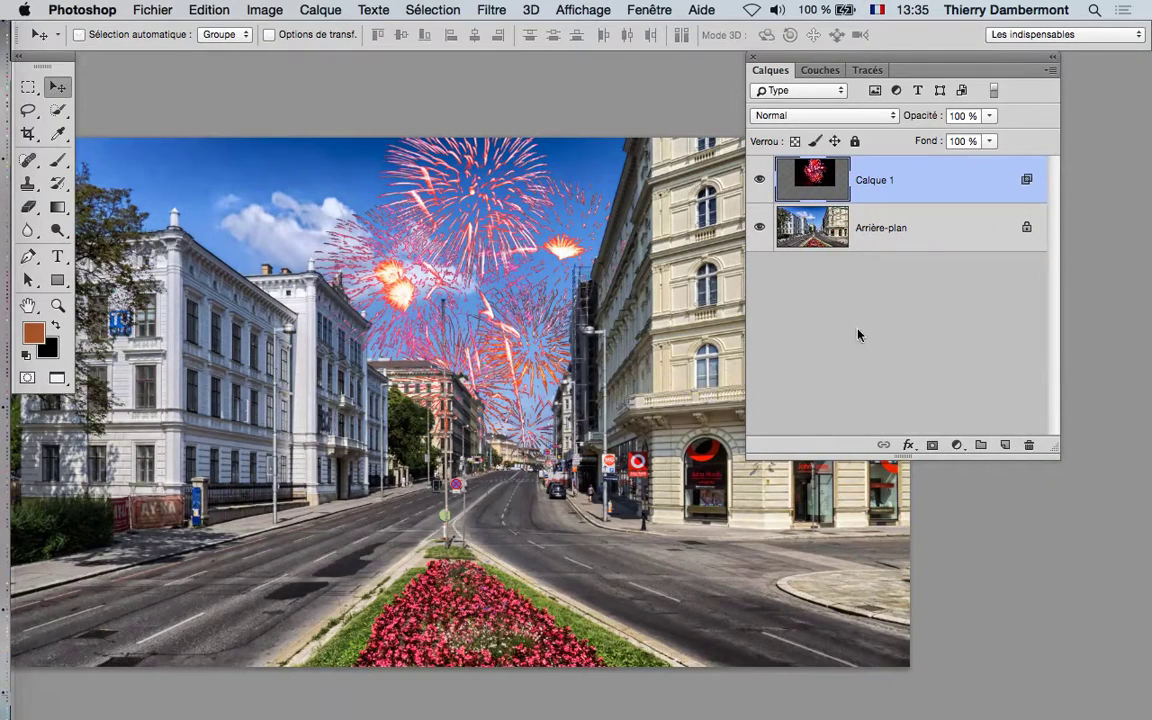
- Add a Courbes adjustment layer directly above the Arrière-plan layer, keeping the default settings
{"action": "left_click", "coordinate": [893, 231]}
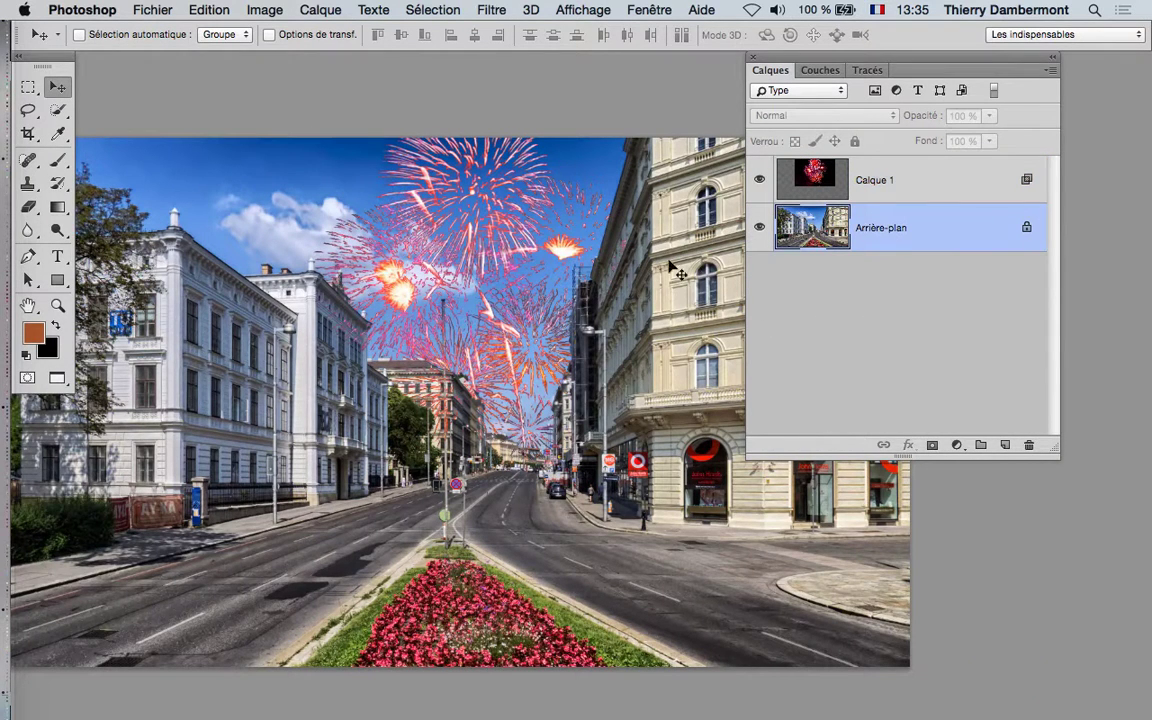
{"action": "left_click", "coordinate": [318, 8]}
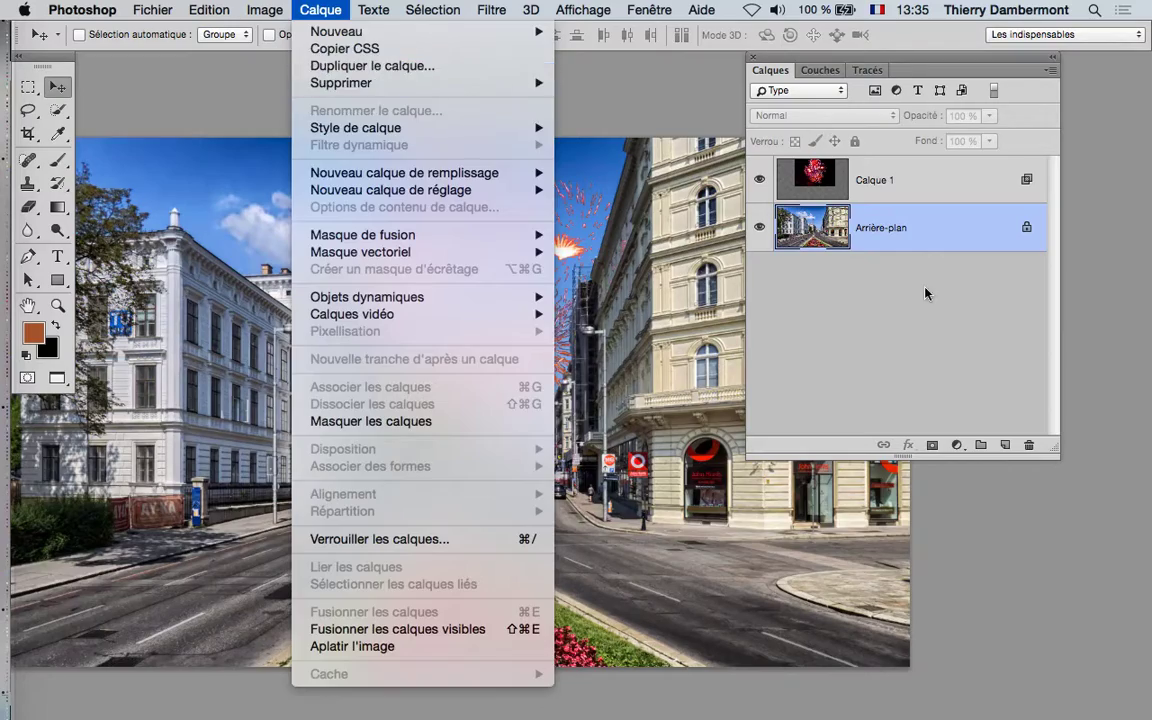
{"action": "left_click", "coordinate": [926, 237]}
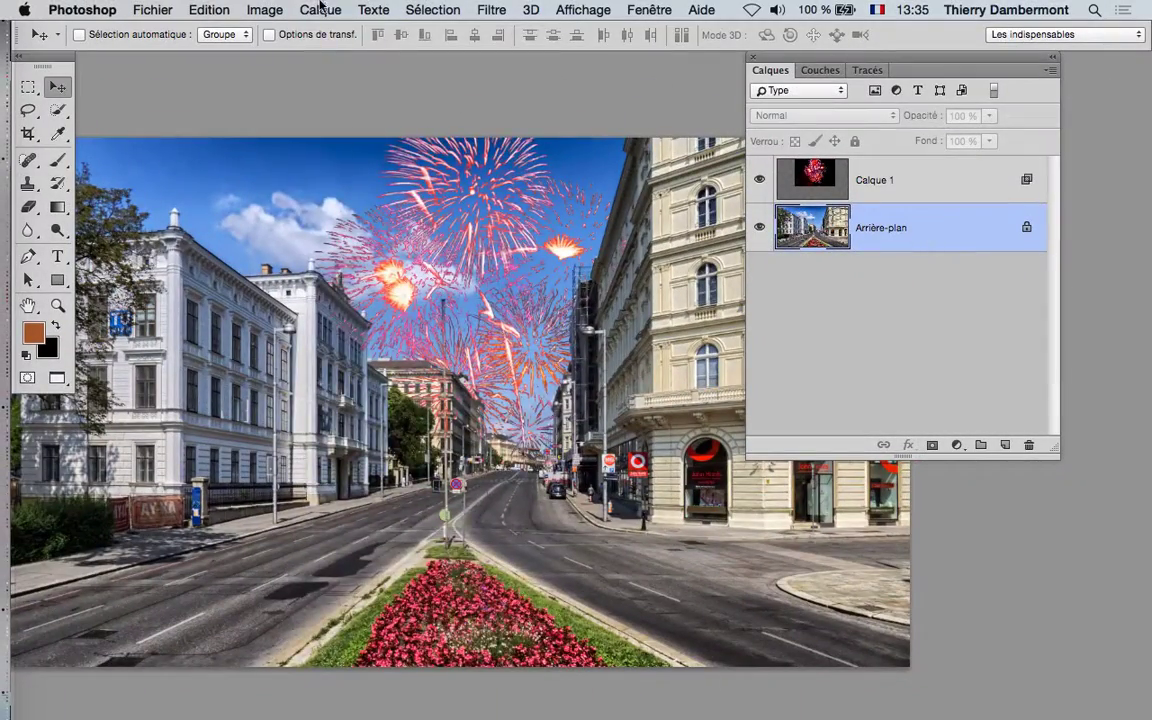
{"action": "left_click", "coordinate": [320, 8]}
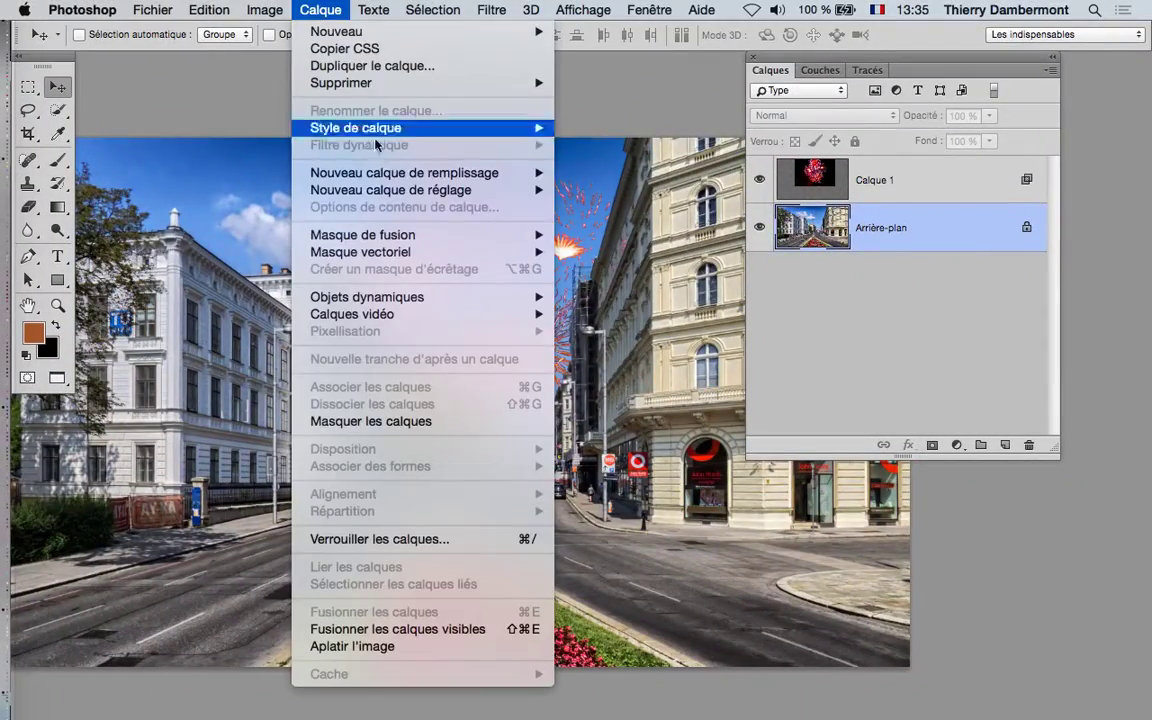
{"action": "mouse_move", "coordinate": [496, 190]}
{"action": "left_click", "coordinate": [603, 224]}
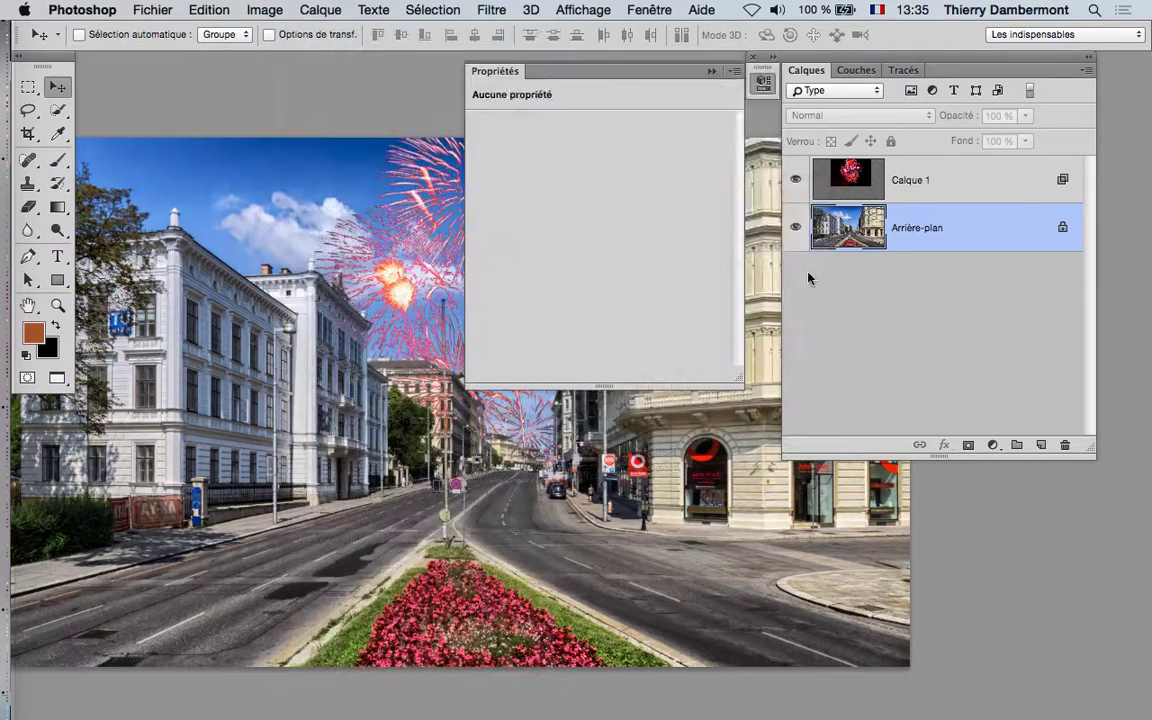
{"action": "key", "text": "Return"}
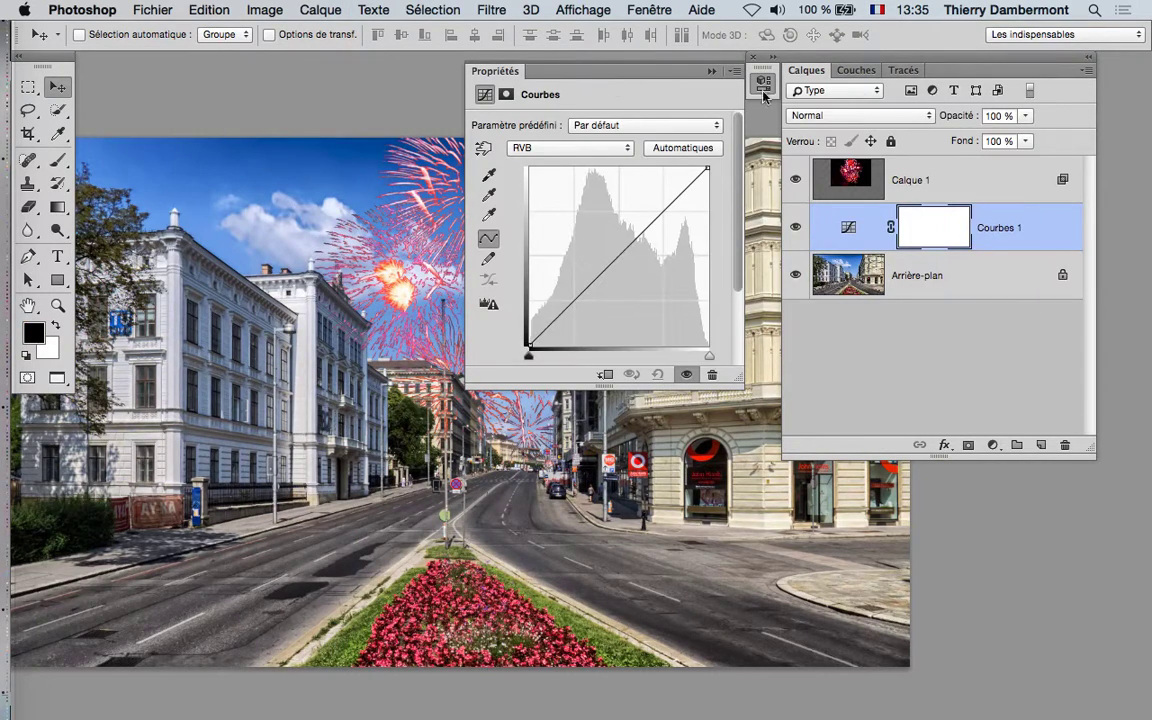
- Open the curve properties of Courbes 1 and arrange the panels so that the fireworks stay visible
{"action": "left_click_drag", "start_coordinate": [955, 69], "coordinate": [984, 262]}
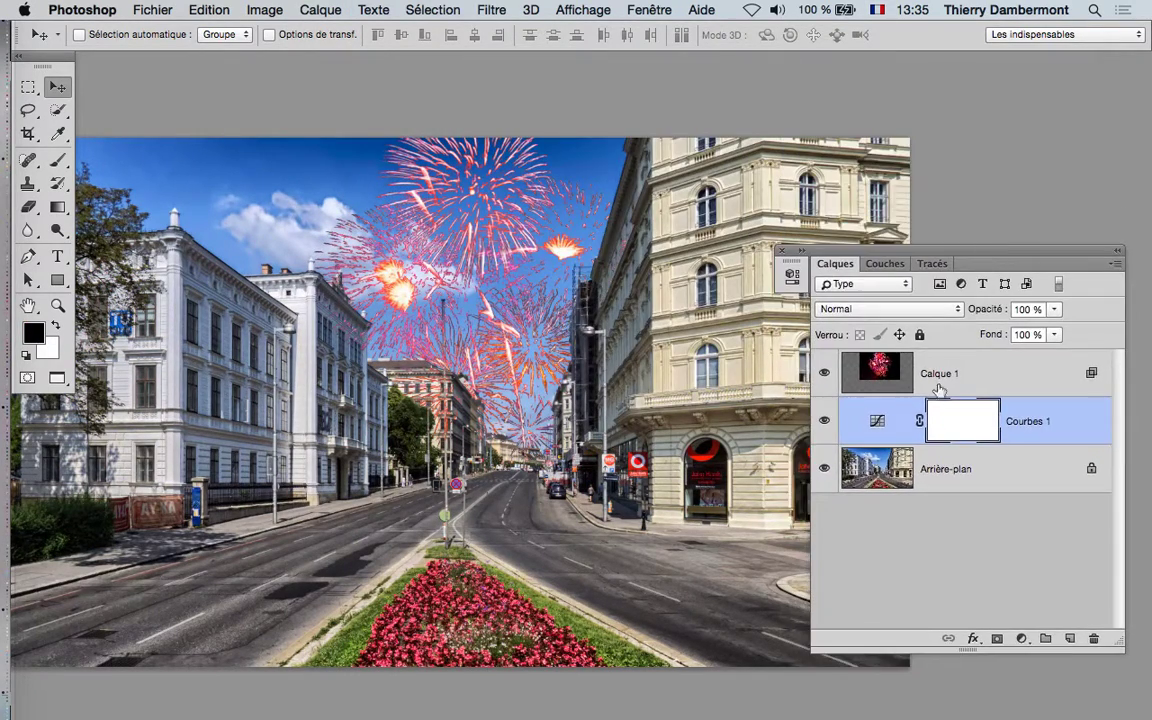
{"action": "double_click", "coordinate": [879, 421]}
{"action": "left_click_drag", "start_coordinate": [524, 271], "coordinate": [429, 208]}
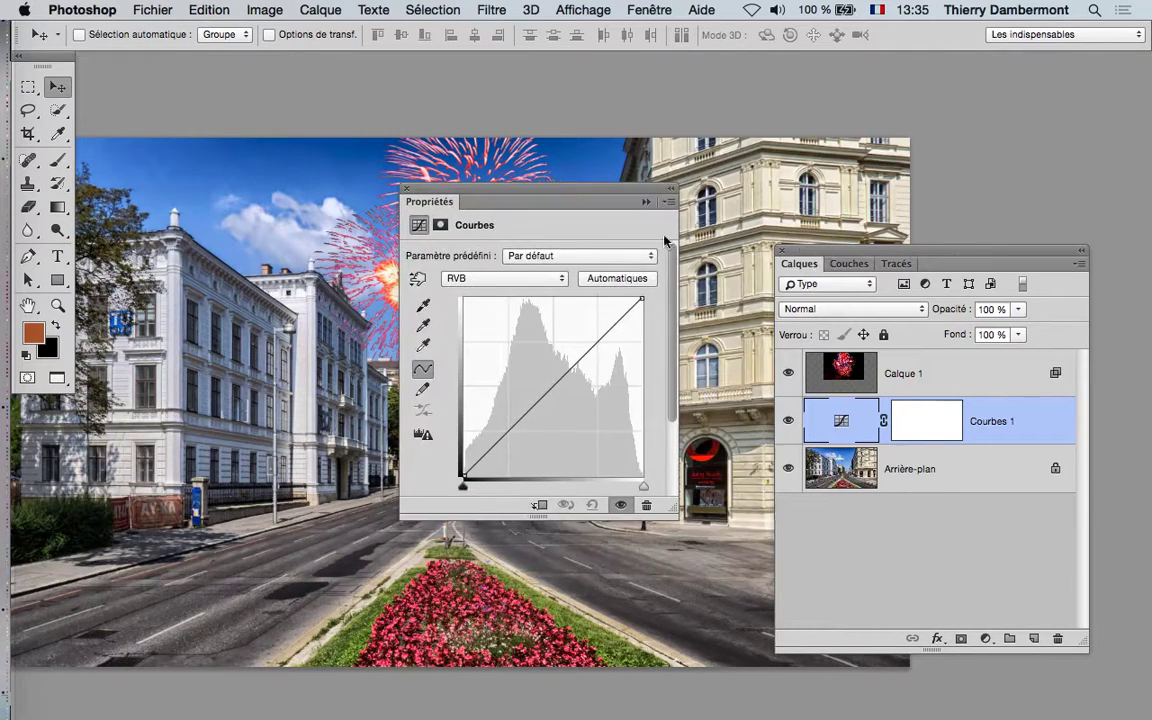
{"action": "left_click_drag", "start_coordinate": [836, 268], "coordinate": [879, 478]}
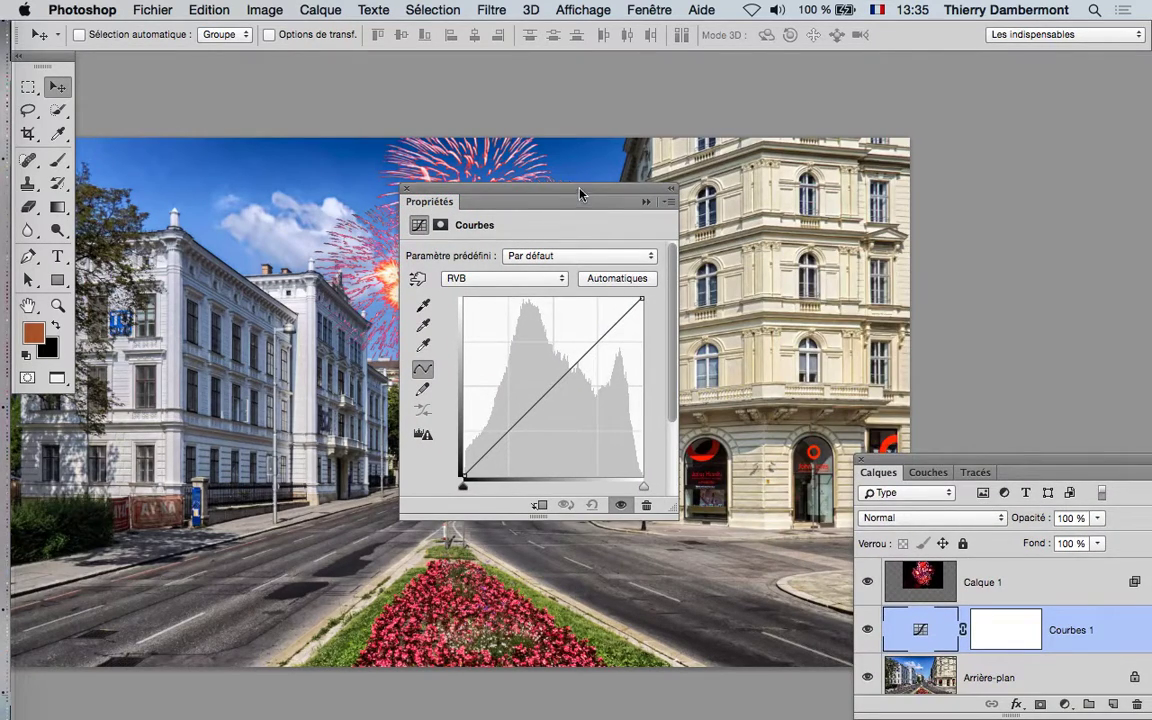
{"action": "left_click_drag", "start_coordinate": [586, 190], "coordinate": [1022, 78]}
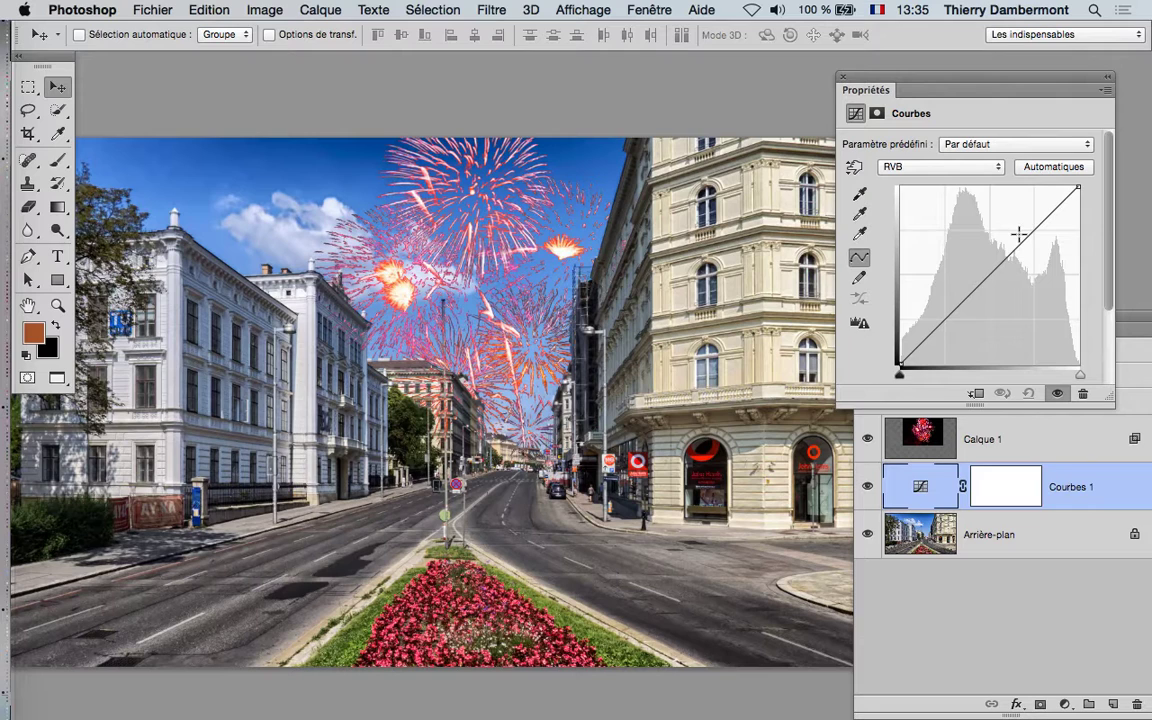
{"action": "left_click_drag", "start_coordinate": [914, 82], "coordinate": [797, 36]}
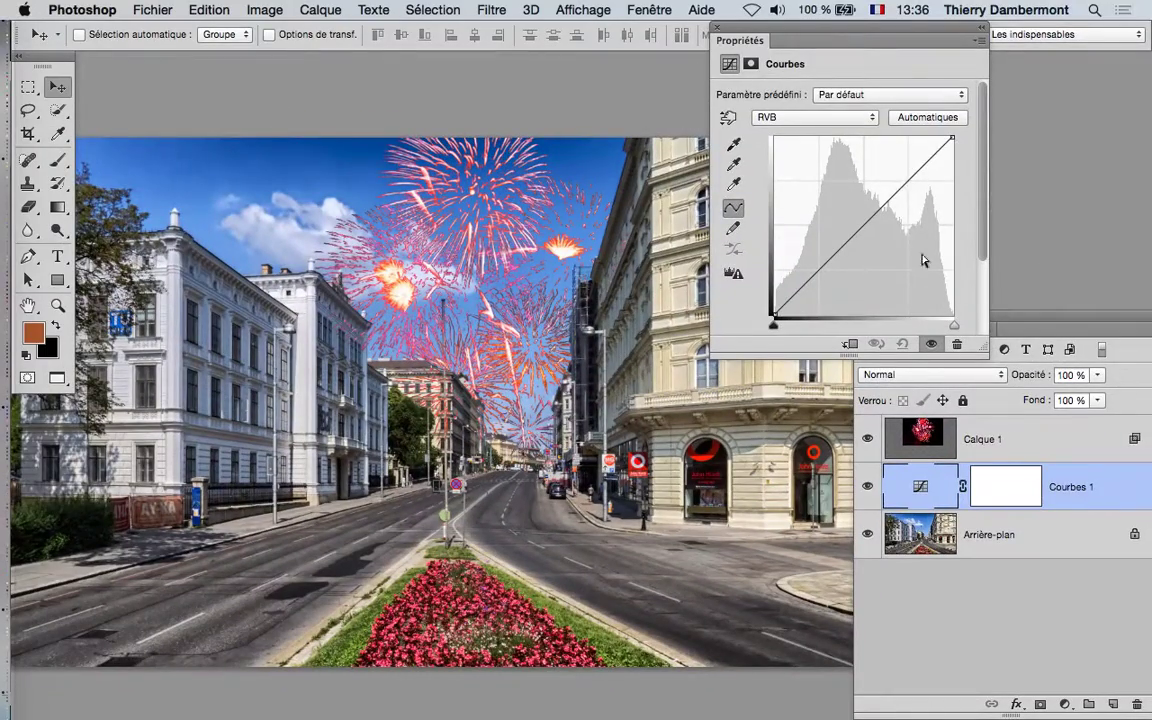
- In Courbes 1, raise the midtones of the Bleu curve and lower the white point of the RVB curve
{"action": "left_click", "coordinate": [815, 118]}
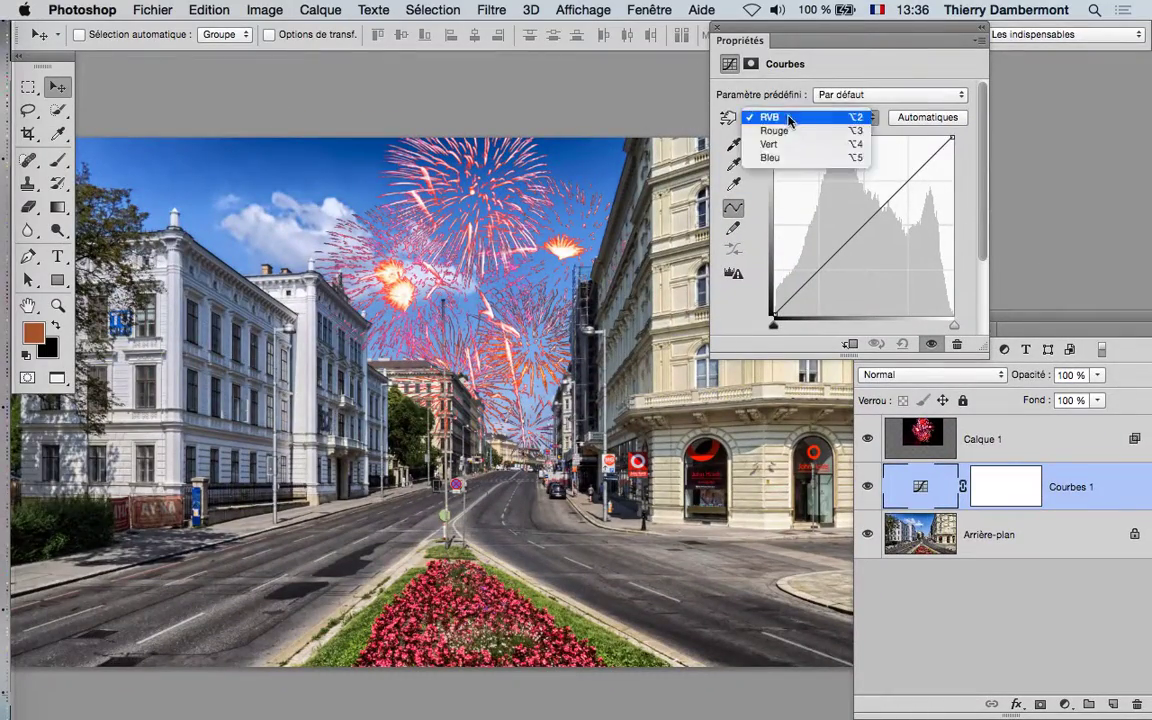
{"action": "left_click", "coordinate": [780, 159]}
{"action": "left_click_drag", "start_coordinate": [848, 233], "coordinate": [848, 208]}
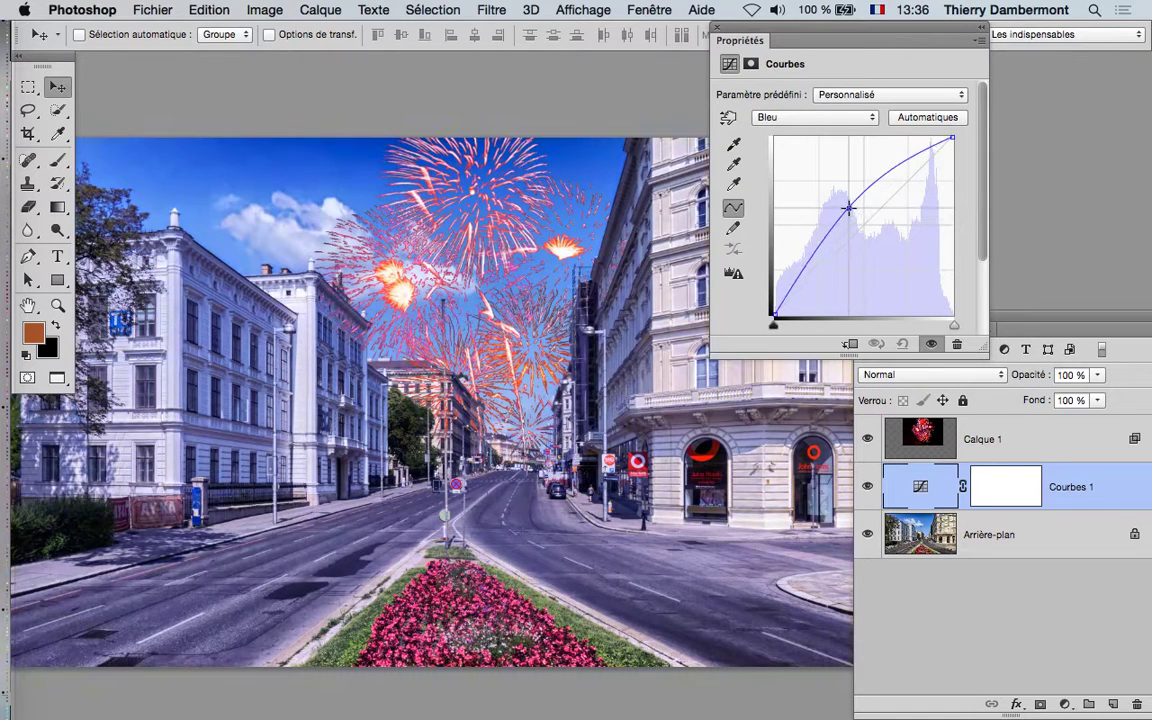
{"action": "left_click", "coordinate": [789, 116]}
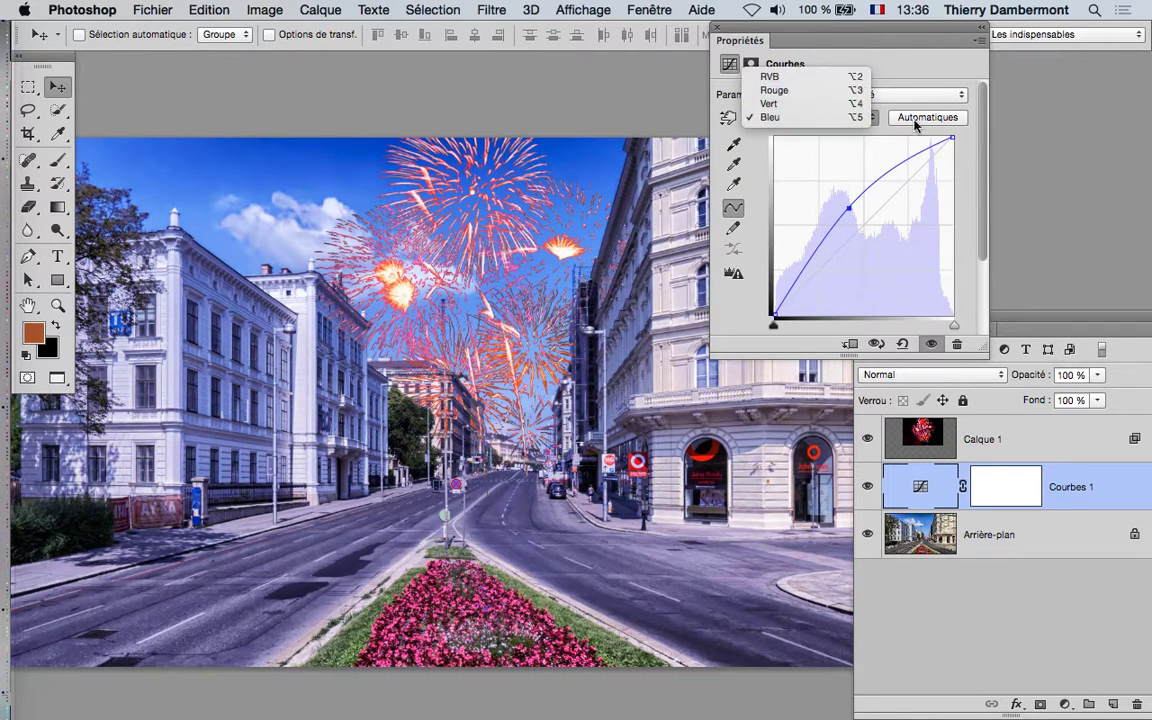
{"action": "left_click", "coordinate": [780, 72]}
{"action": "left_click_drag", "start_coordinate": [952, 140], "coordinate": [969, 192]}
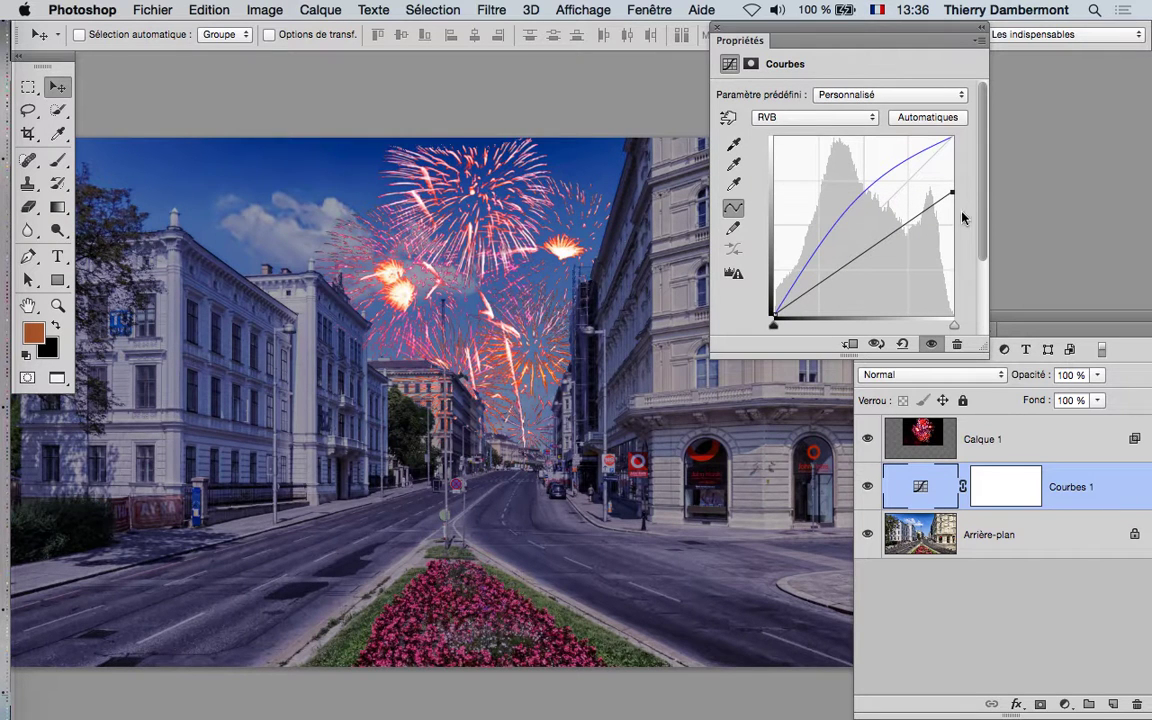
- Raise the midtone point of the Bleu curve slightly further to strengthen the blue cast
{"action": "left_click", "coordinate": [845, 119]}
{"action": "left_click", "coordinate": [823, 157]}
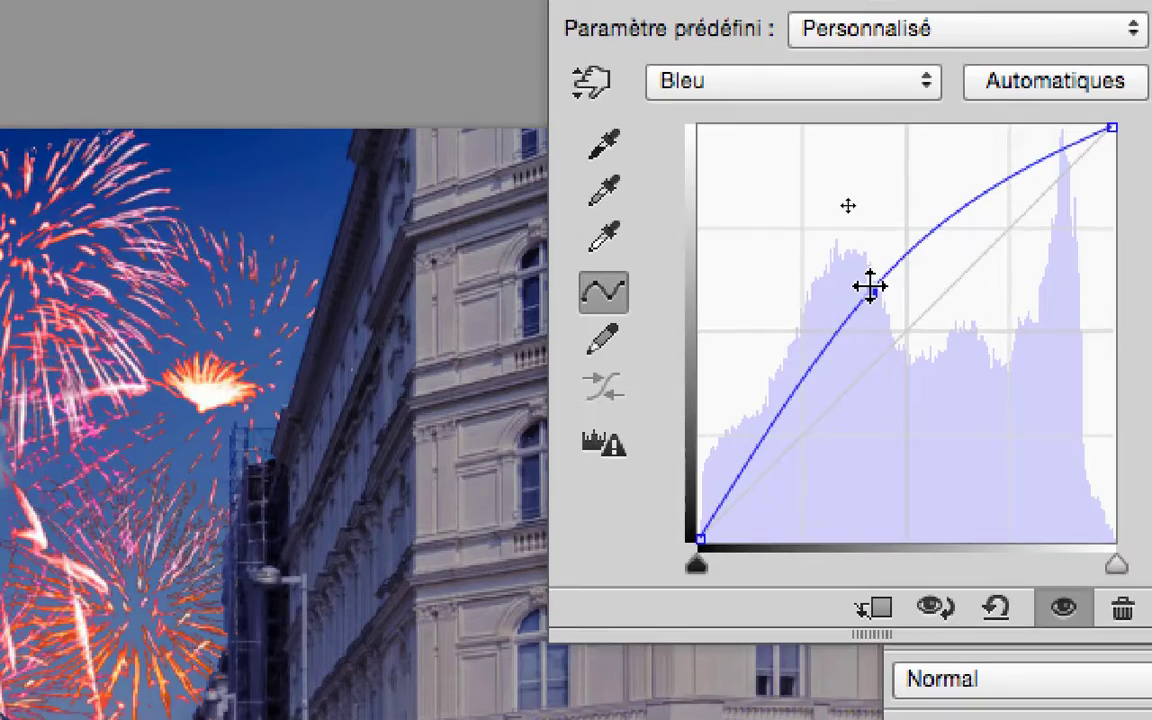
{"action": "left_click_drag", "start_coordinate": [869, 287], "coordinate": [865, 279]}
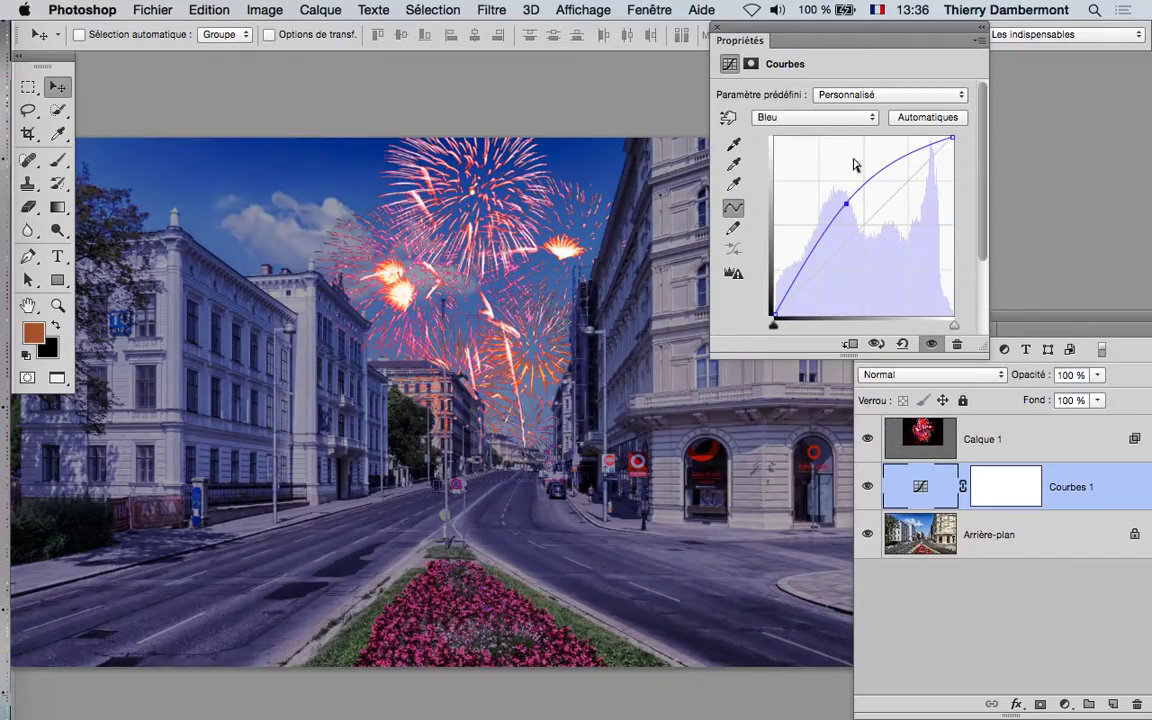
- Try a higher white point on the RVB curve, and bring it back down to darken the street scene
{"action": "left_click", "coordinate": [818, 117]}
{"action": "left_click", "coordinate": [818, 74]}
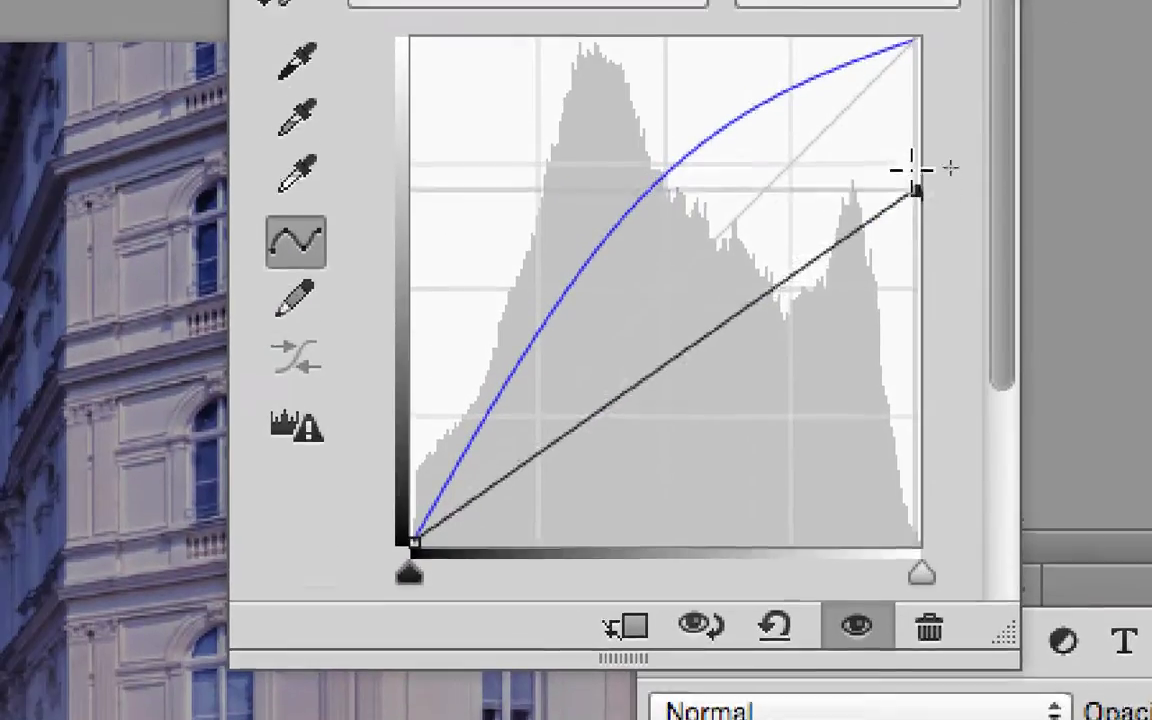
{"action": "mouse_move", "coordinate": [913, 170]}
{"action": "left_mouse_down"}
{"action": "mouse_move", "coordinate": [918, 130]}
{"action": "mouse_move", "coordinate": [899, 160]}
{"action": "left_mouse_up"}
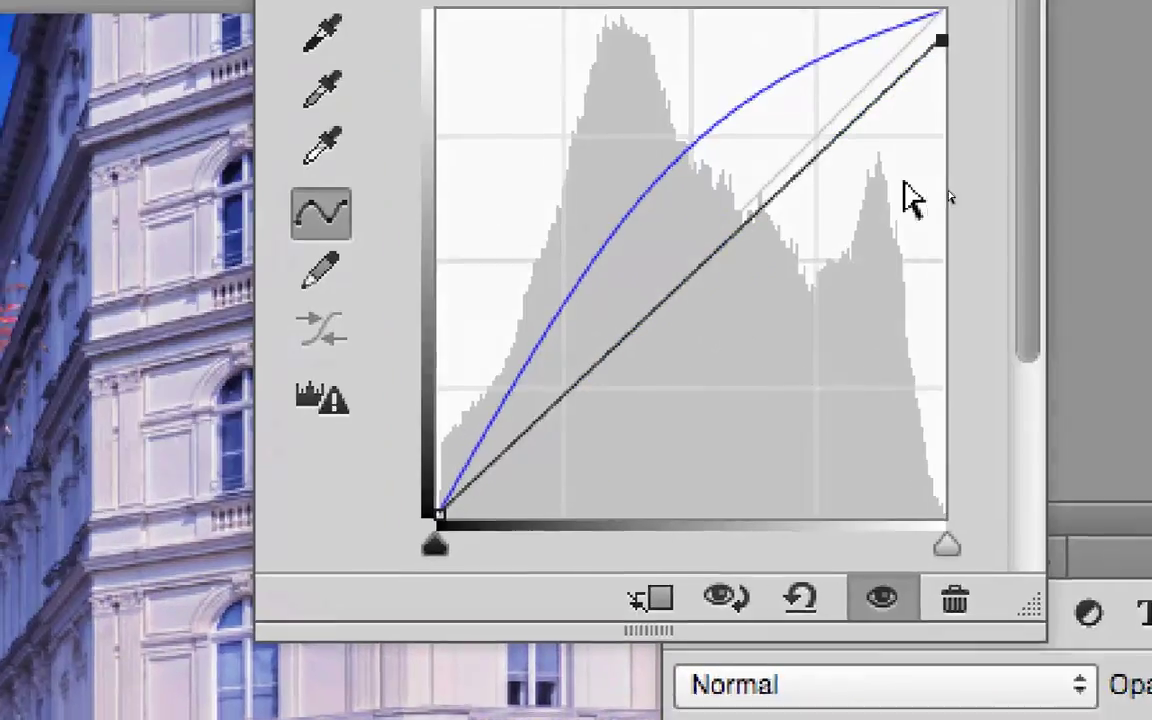
{"action": "left_click_drag", "start_coordinate": [941, 42], "coordinate": [953, 185]}
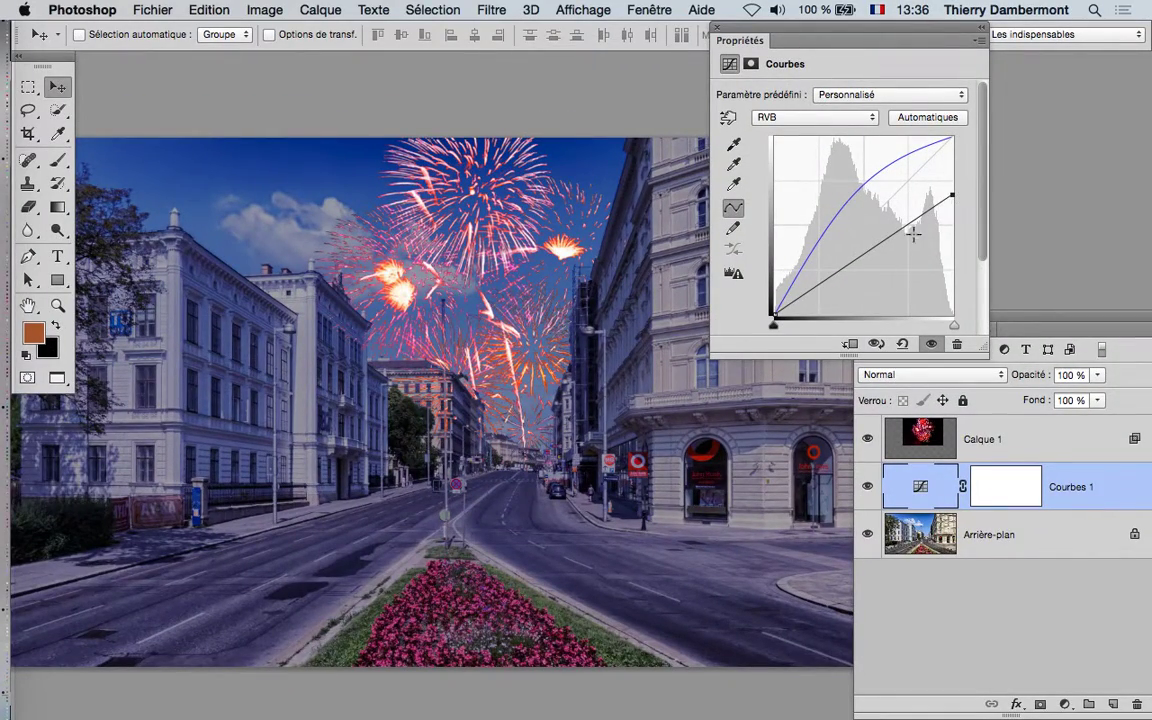
- Pull the RVB curve's midtones down, lower its white point slightly, and close the curve properties
{"action": "left_click_drag", "start_coordinate": [874, 244], "coordinate": [877, 269]}
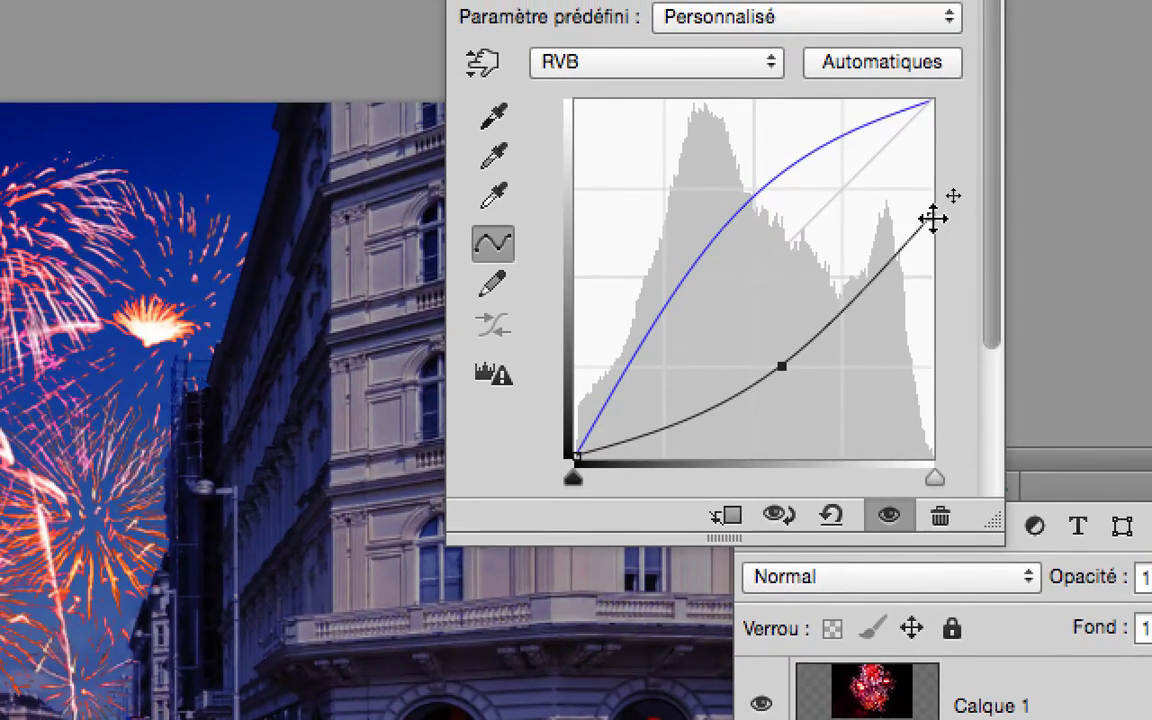
{"action": "left_click", "coordinate": [1015, 116]}
{"action": "mouse_move", "coordinate": [931, 216]}
{"action": "left_mouse_down"}
{"action": "mouse_move", "coordinate": [931, 235]}
{"action": "mouse_move", "coordinate": [938, 222]}
{"action": "left_mouse_up"}
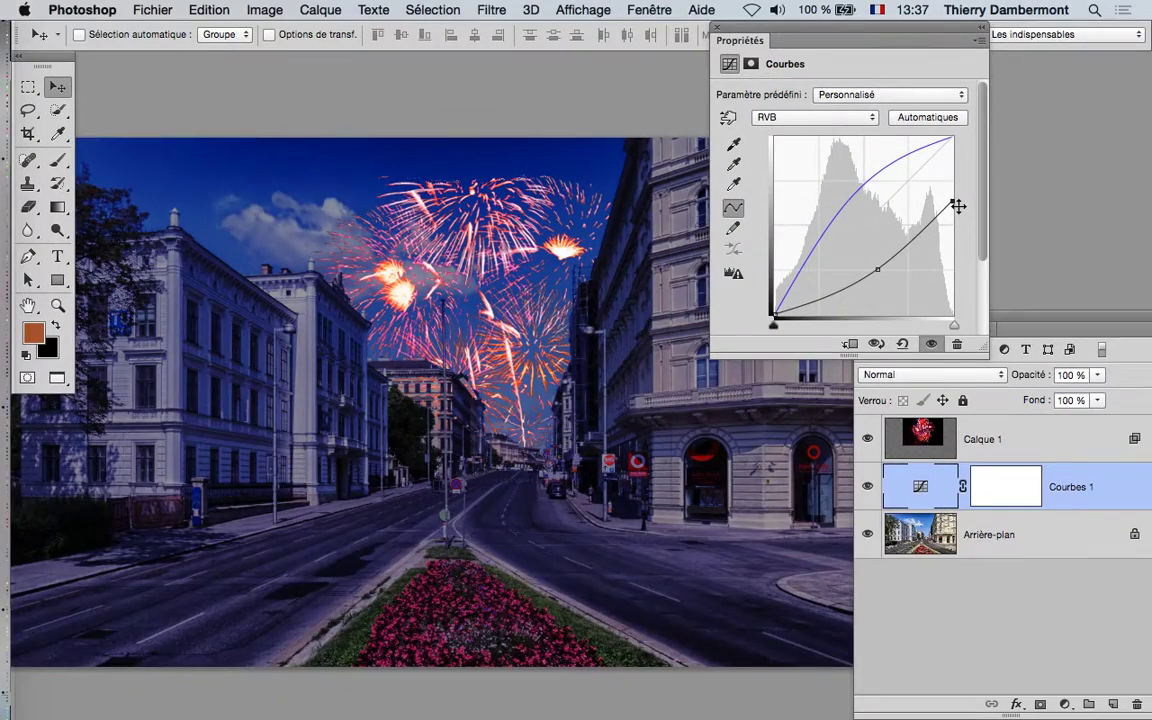
{"action": "left_click", "coordinate": [727, 40]}
- In Calque 1's blending options, compare on Bleu and split the underlying layer's black point to 95 / 135
{"action": "double_click", "coordinate": [1034, 438]}
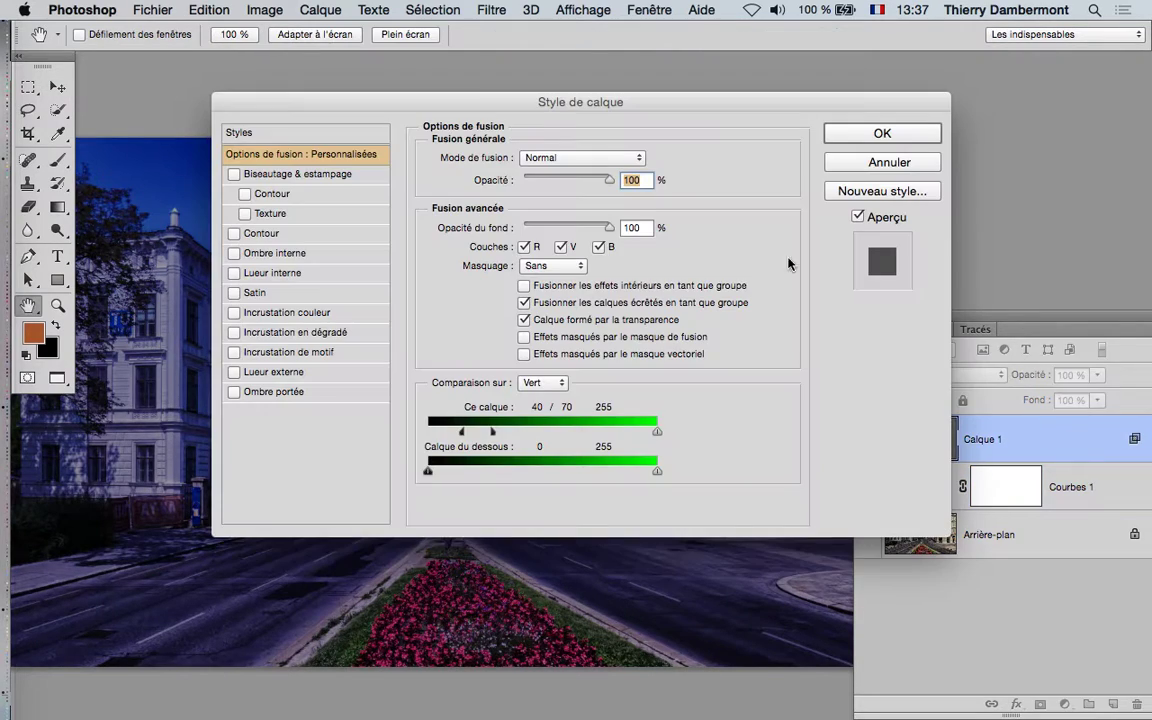
{"action": "left_click_drag", "start_coordinate": [468, 94], "coordinate": [861, 52]}
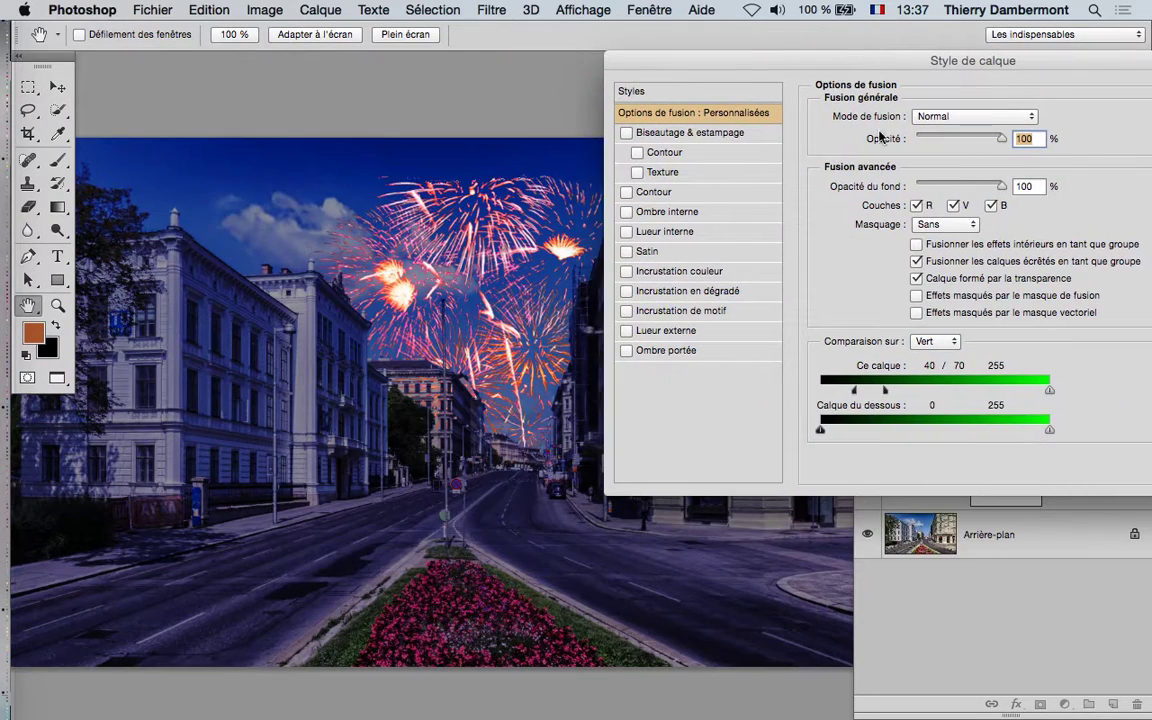
{"action": "left_click", "coordinate": [933, 342]}
{"action": "left_click", "coordinate": [925, 360]}
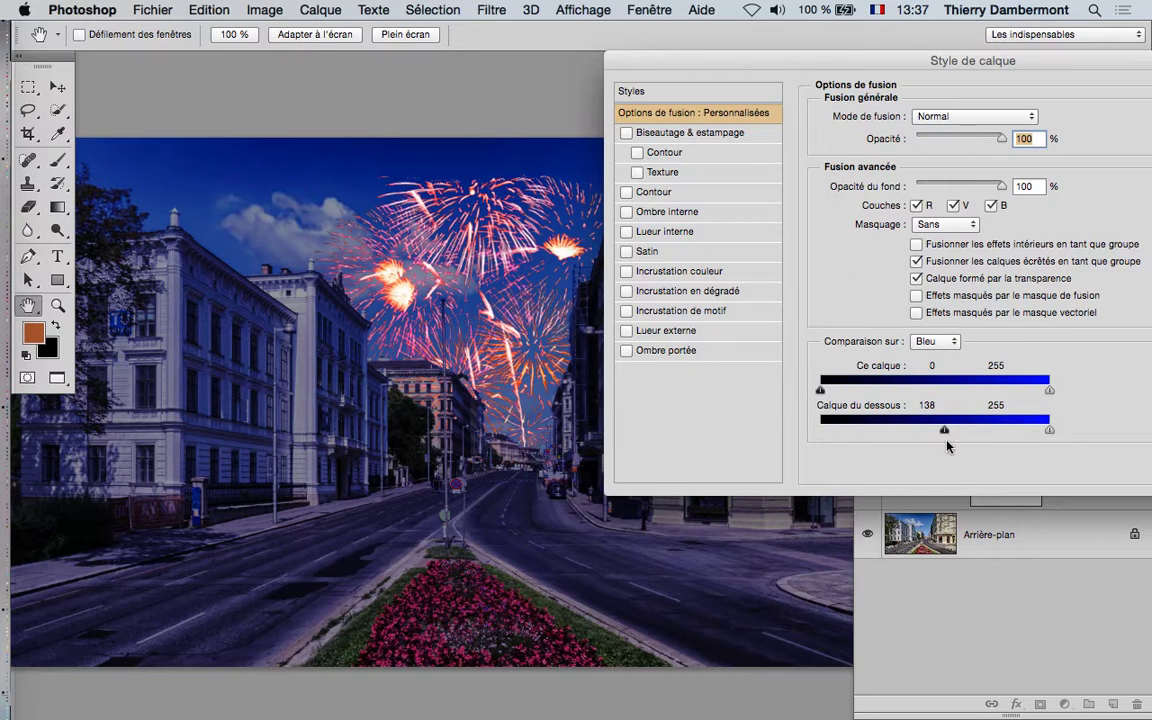
{"action": "left_click_drag", "start_coordinate": [943, 432], "coordinate": [909, 432]}
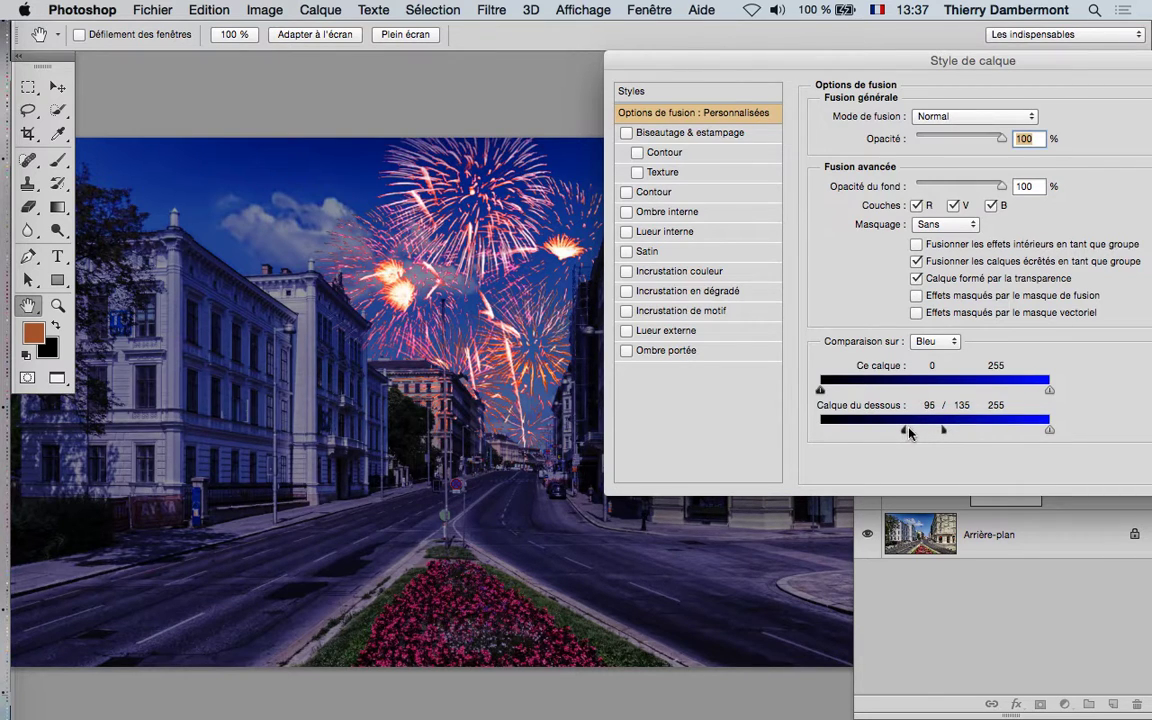
{"action": "left_click_drag", "start_coordinate": [968, 86], "coordinate": [706, 69]}
{"action": "left_click", "coordinate": [1009, 98]}
{"action": "scroll", "coordinate": [588, 350], "scroll_direction": "down", "scroll_amount": 2}
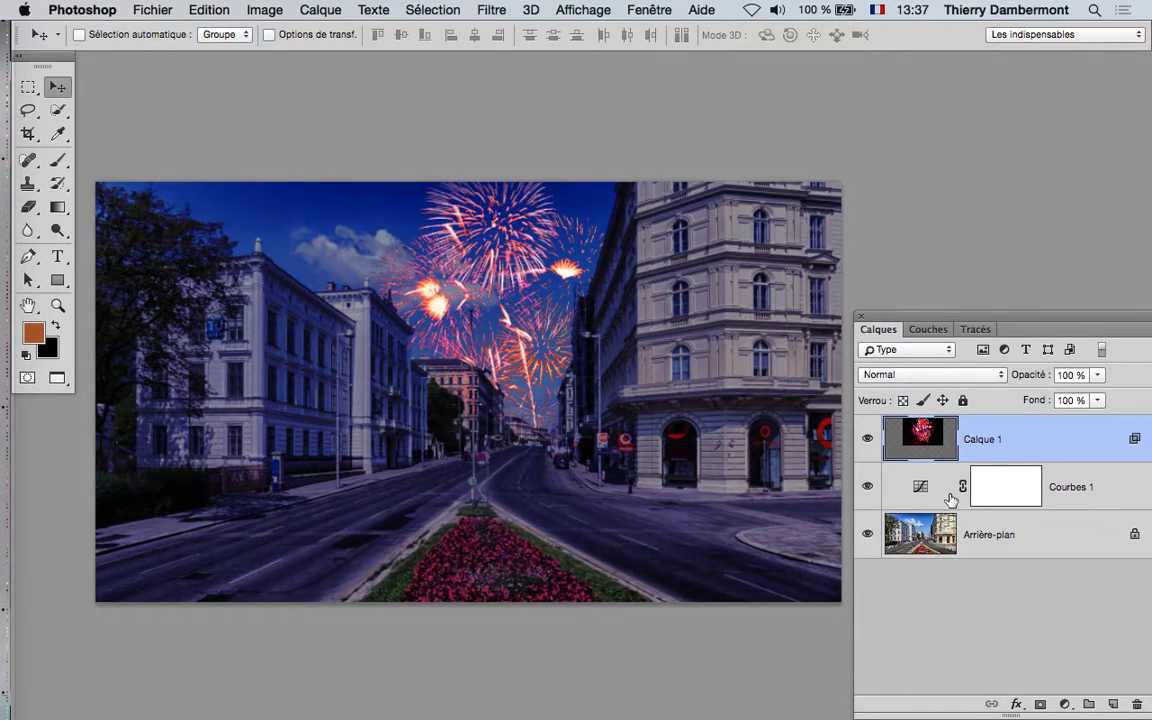
- Compare Calque 1 in Normal and Superposition blending, keep Superposition, and move the layer list clear of the image
{"action": "left_click", "coordinate": [924, 376]}
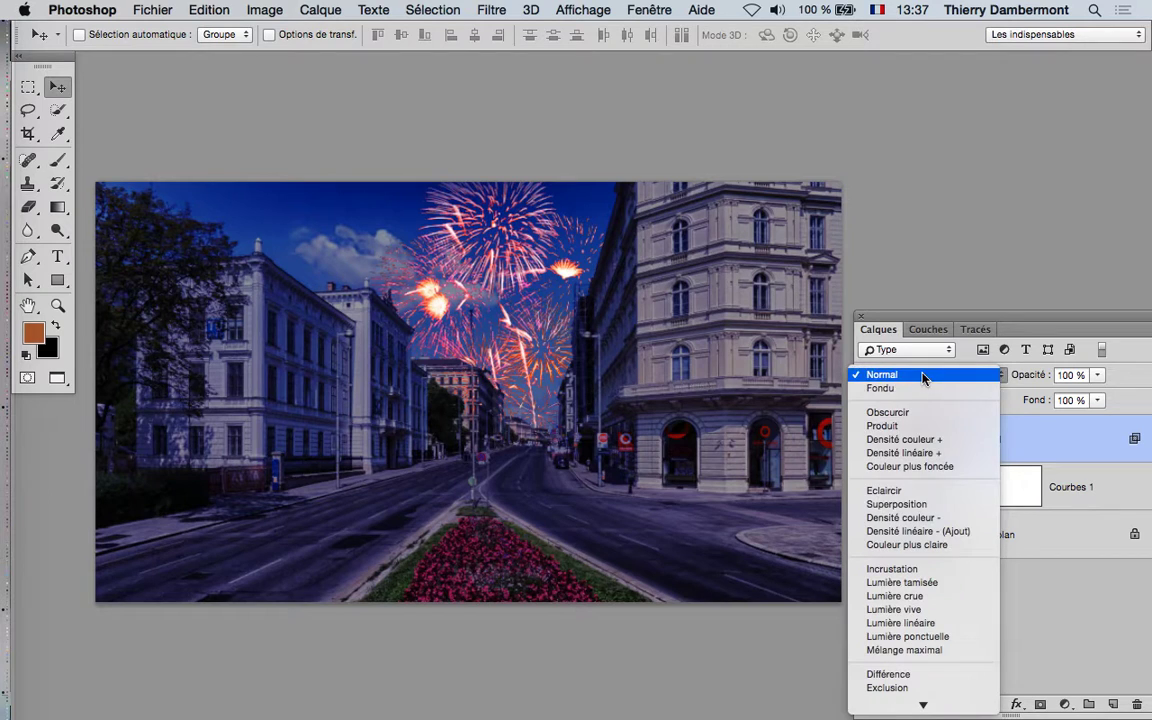
{"action": "left_click", "coordinate": [925, 504]}
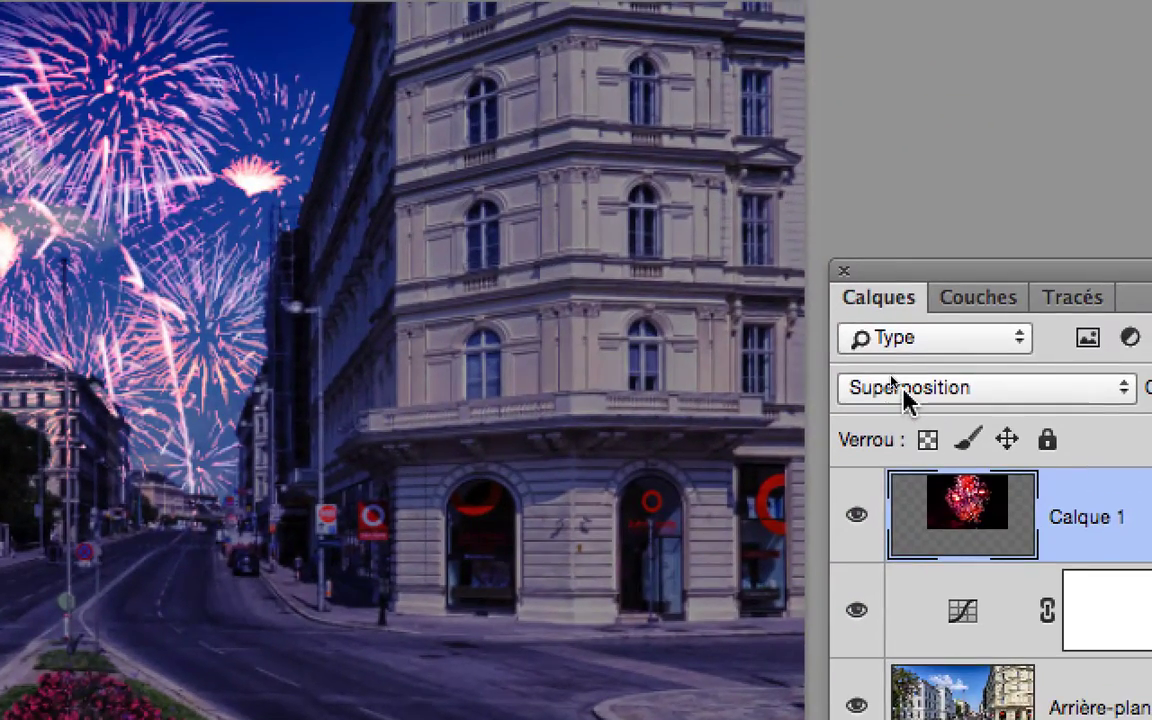
{"action": "left_click", "coordinate": [905, 397]}
{"action": "left_click", "coordinate": [895, 301]}
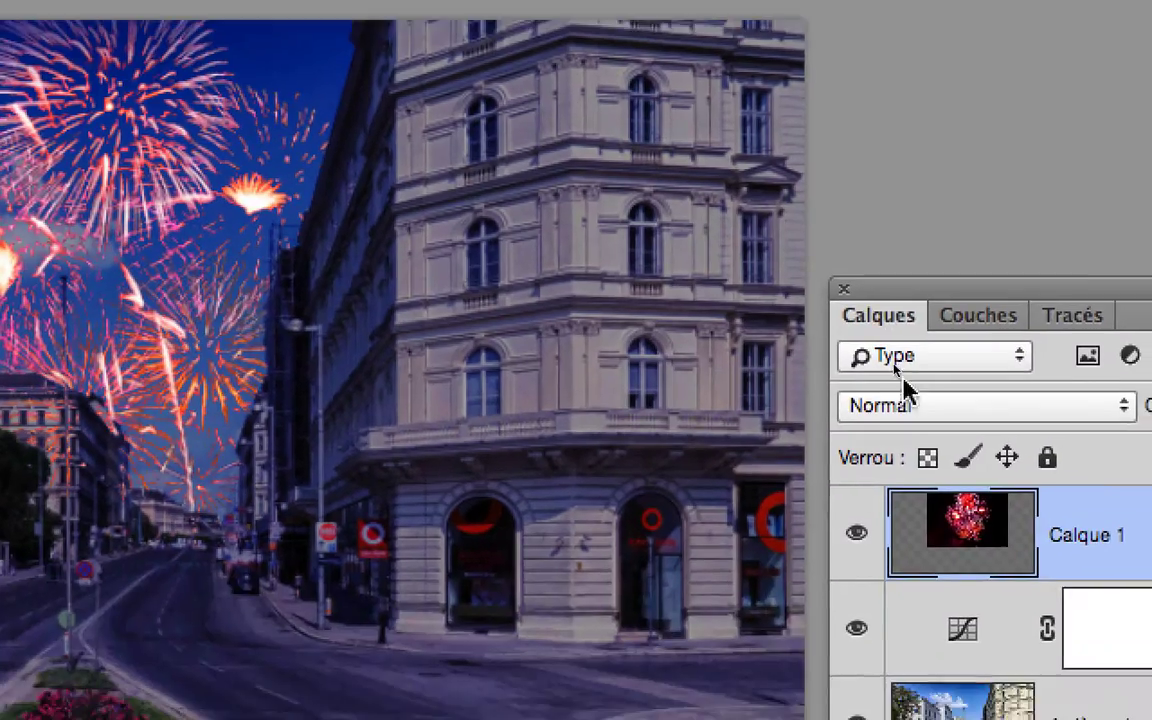
{"action": "left_click", "coordinate": [923, 563]}
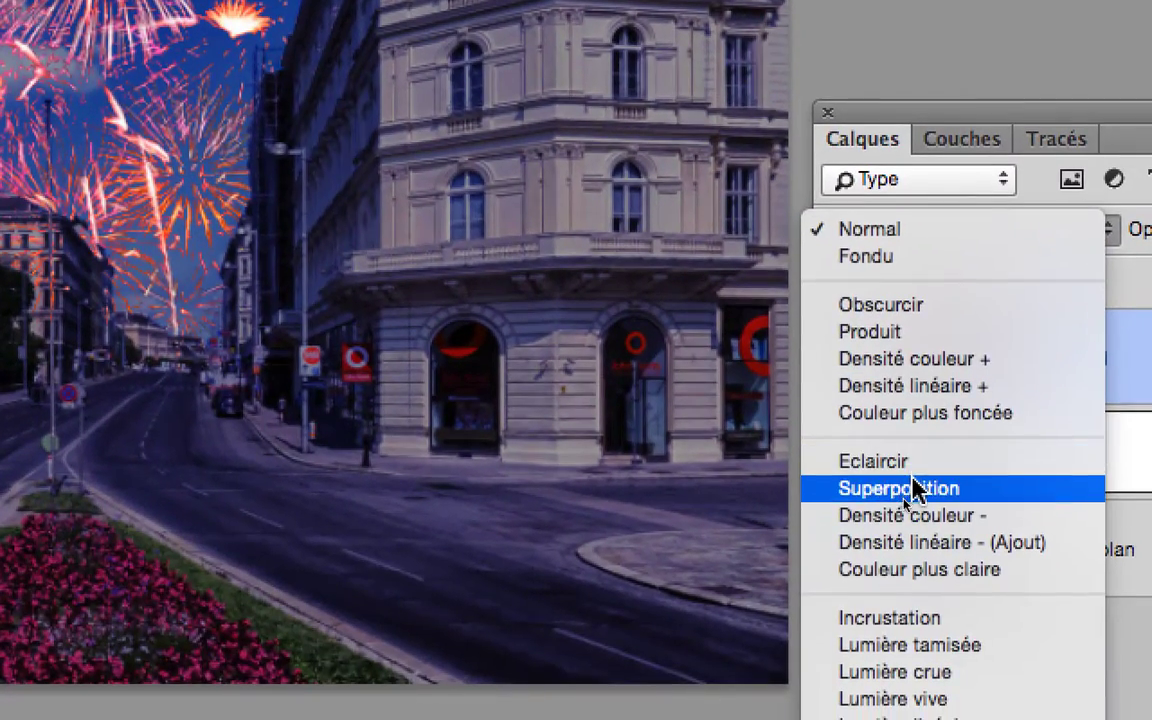
{"action": "left_click", "coordinate": [915, 650]}
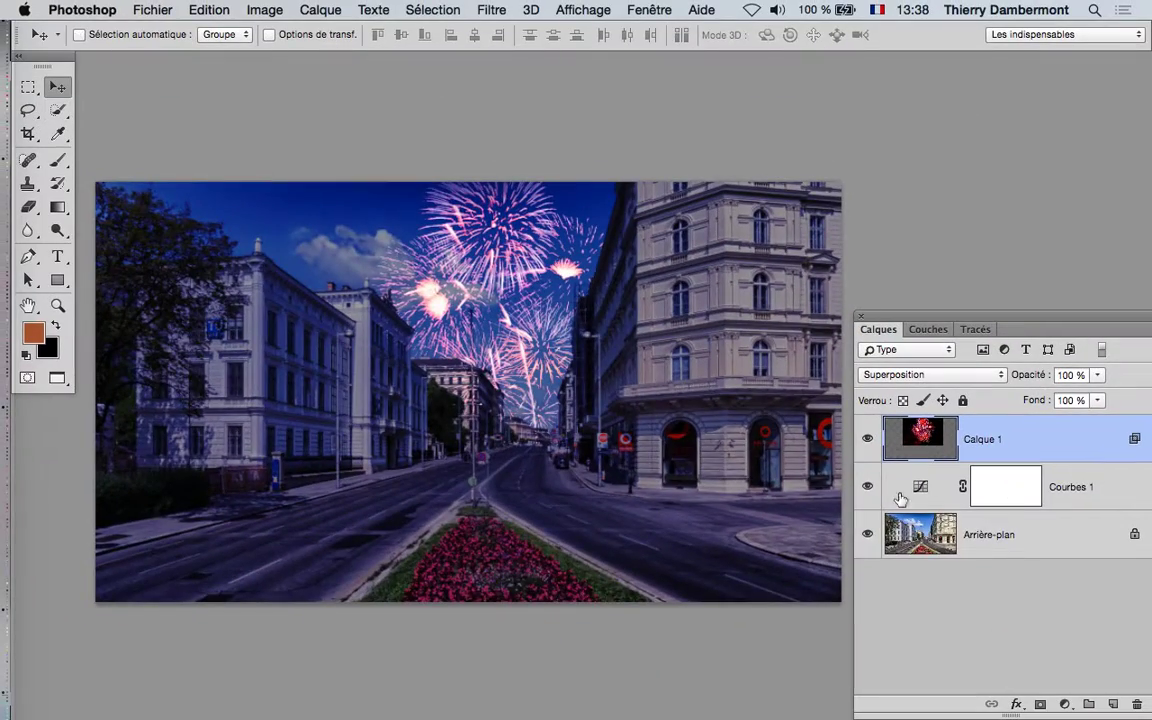
{"action": "left_click_drag", "start_coordinate": [881, 317], "coordinate": [912, 120]}
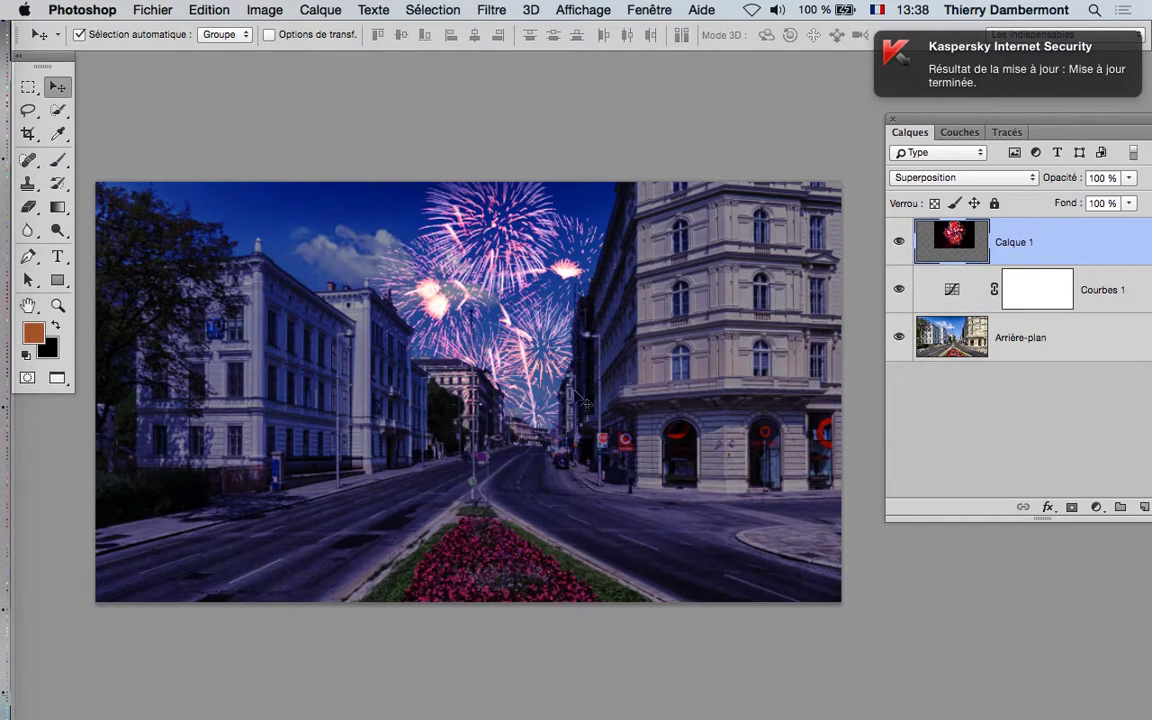
- Switch to the Finder and quit Kaspersky Internet Security
{"action": "key", "text": "super+Tab"}
{"action": "key", "text": "super+Tab"}
{"action": "key", "text": "super+Tab"}
{"action": "left_click", "coordinate": [493, 11]}
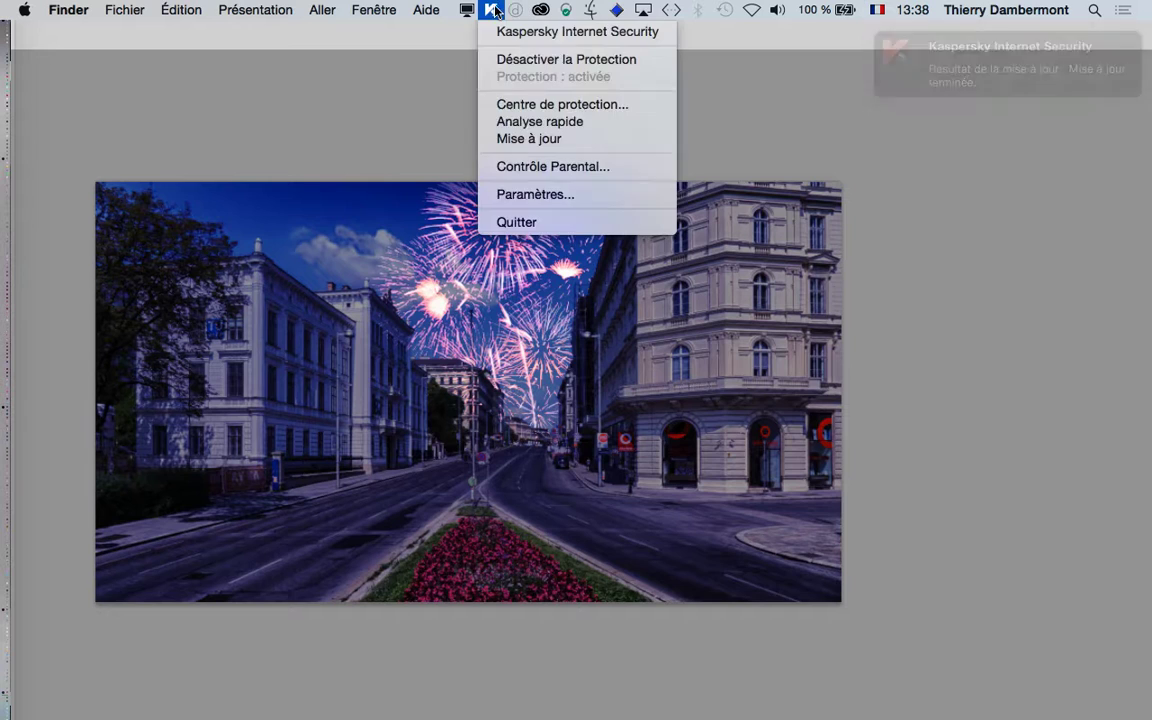
{"action": "left_click", "coordinate": [530, 222]}
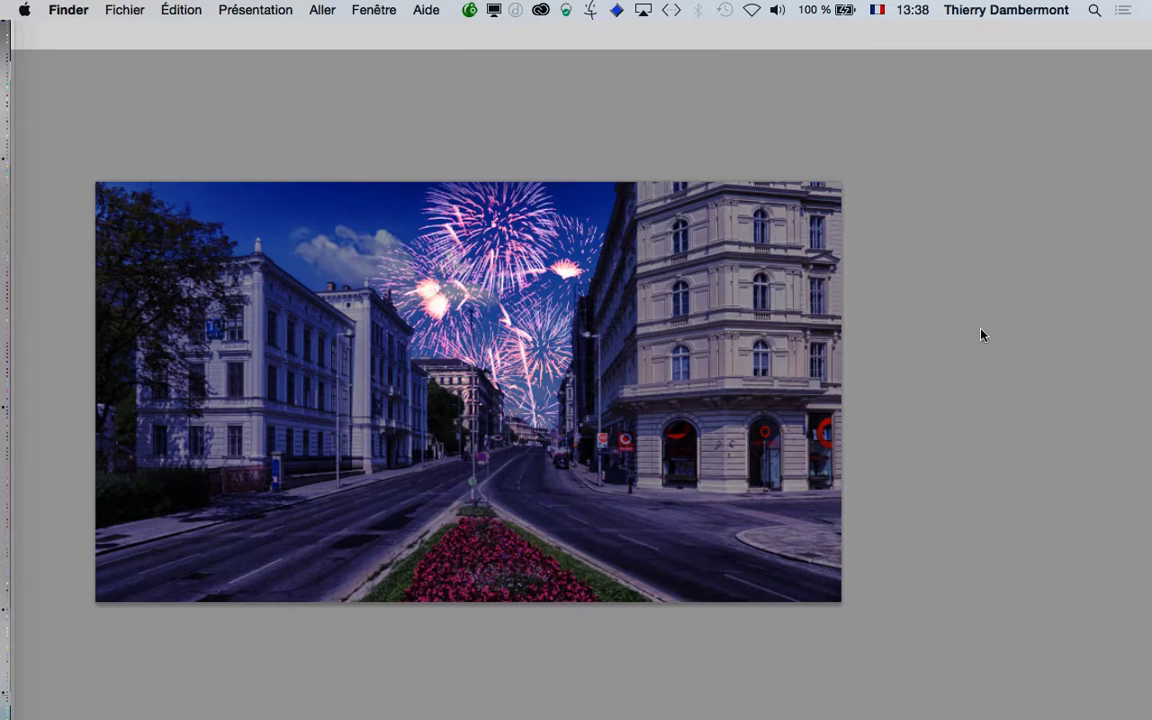
- Switch back to Photoshop and compare the composite with and without the Courbes 1 adjustment, leaving it visible
{"action": "key", "text": "super+Tab"}
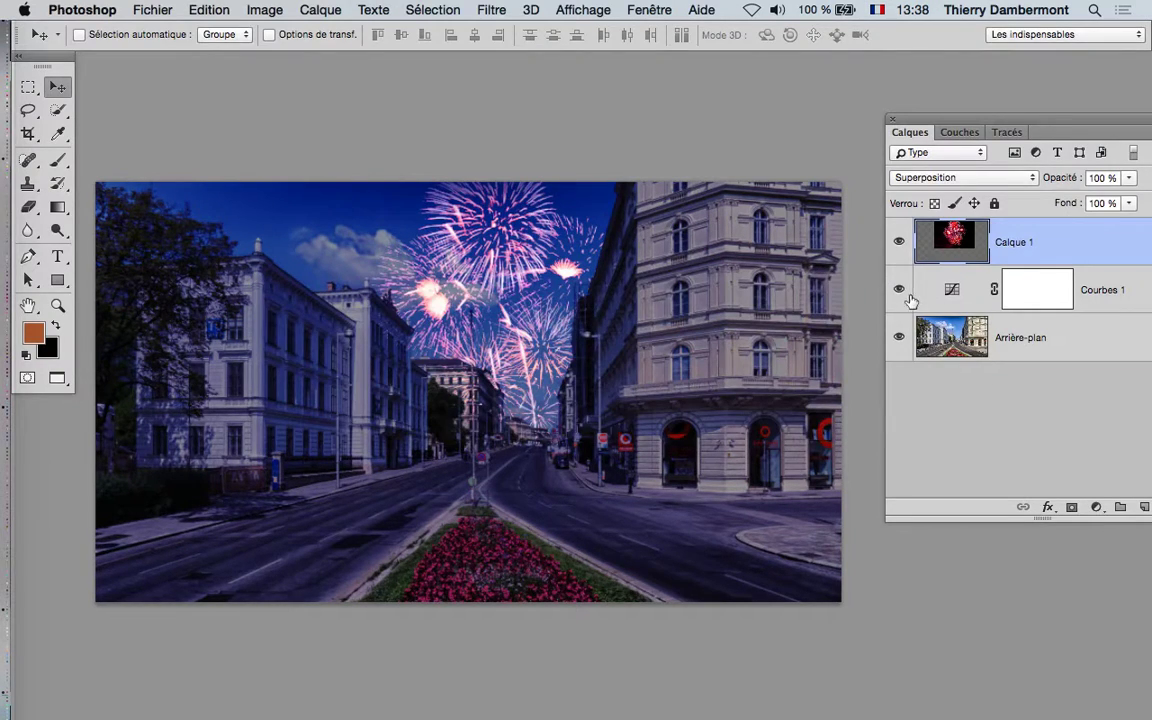
{"action": "left_click", "coordinate": [900, 290]}
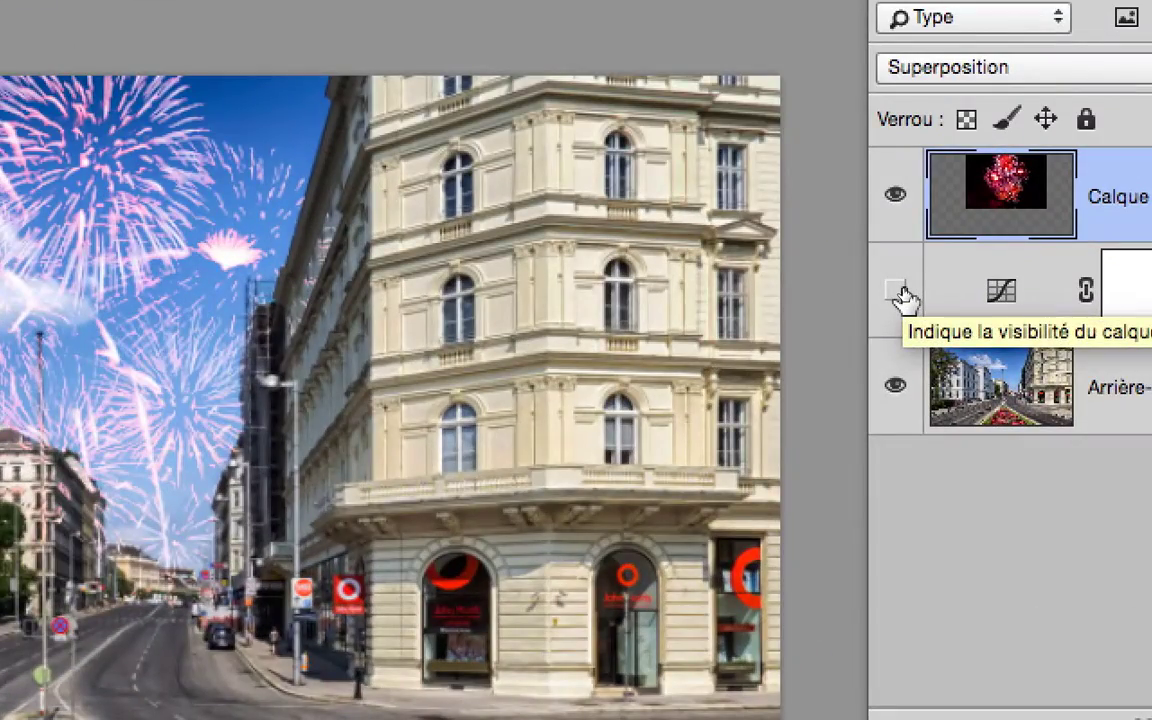
{"action": "left_click", "coordinate": [900, 290]}
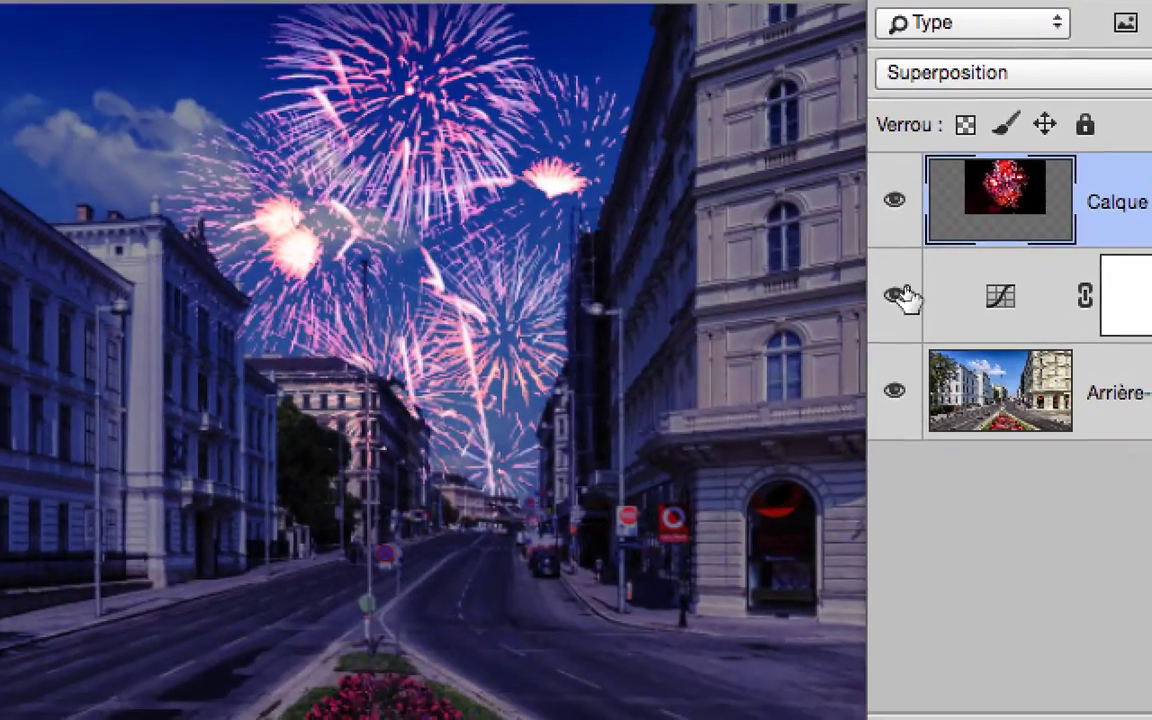
{"action": "left_click", "coordinate": [897, 295]}
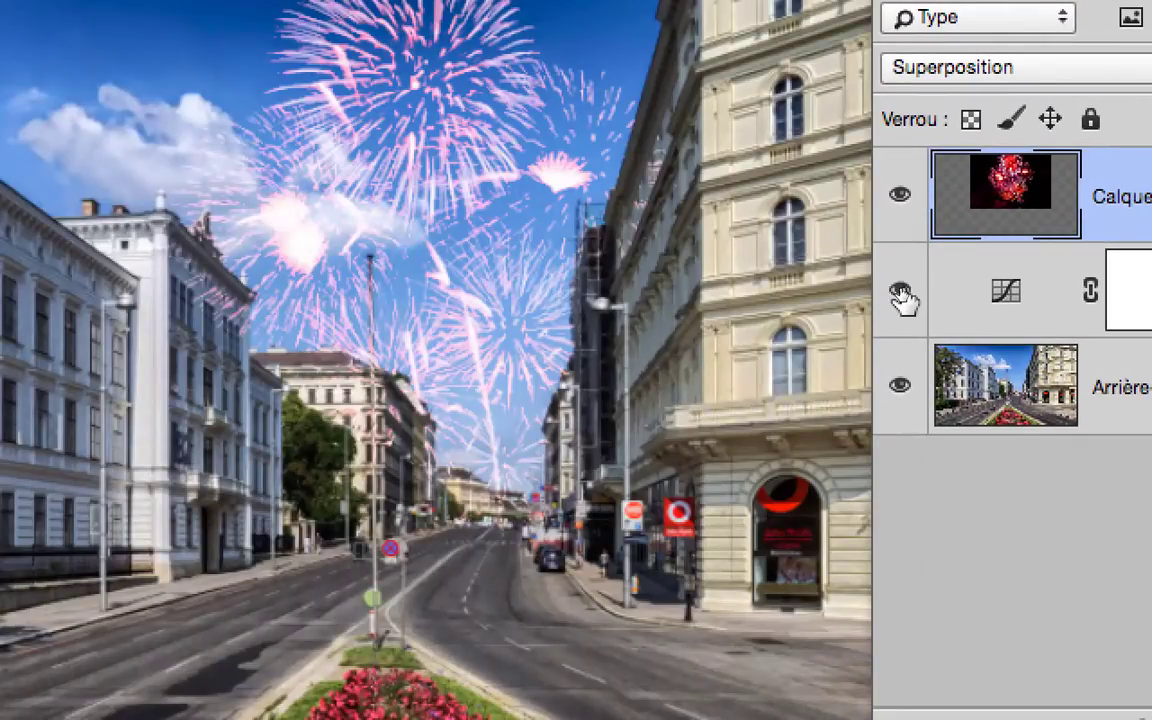
{"action": "left_click", "coordinate": [900, 295]}
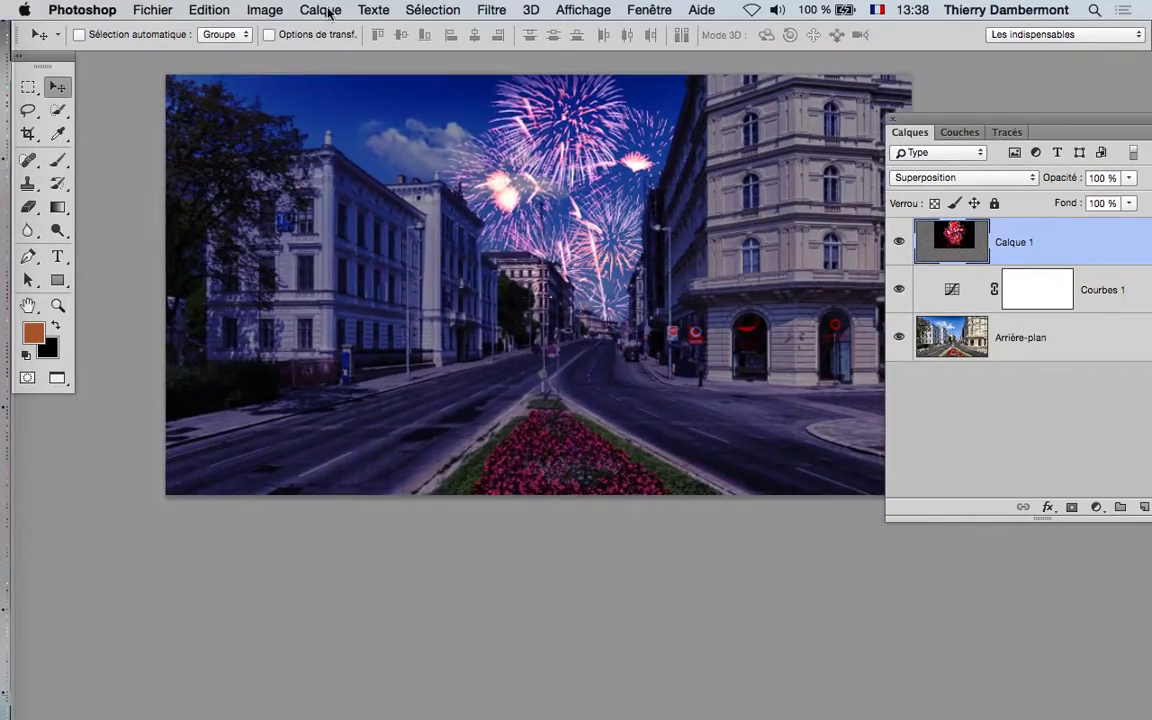
- Add a reveal-all layer mask to Calque 1 and reset the painting colours to black and white
{"action": "left_click", "coordinate": [322, 10]}
{"action": "mouse_move", "coordinate": [355, 234]}
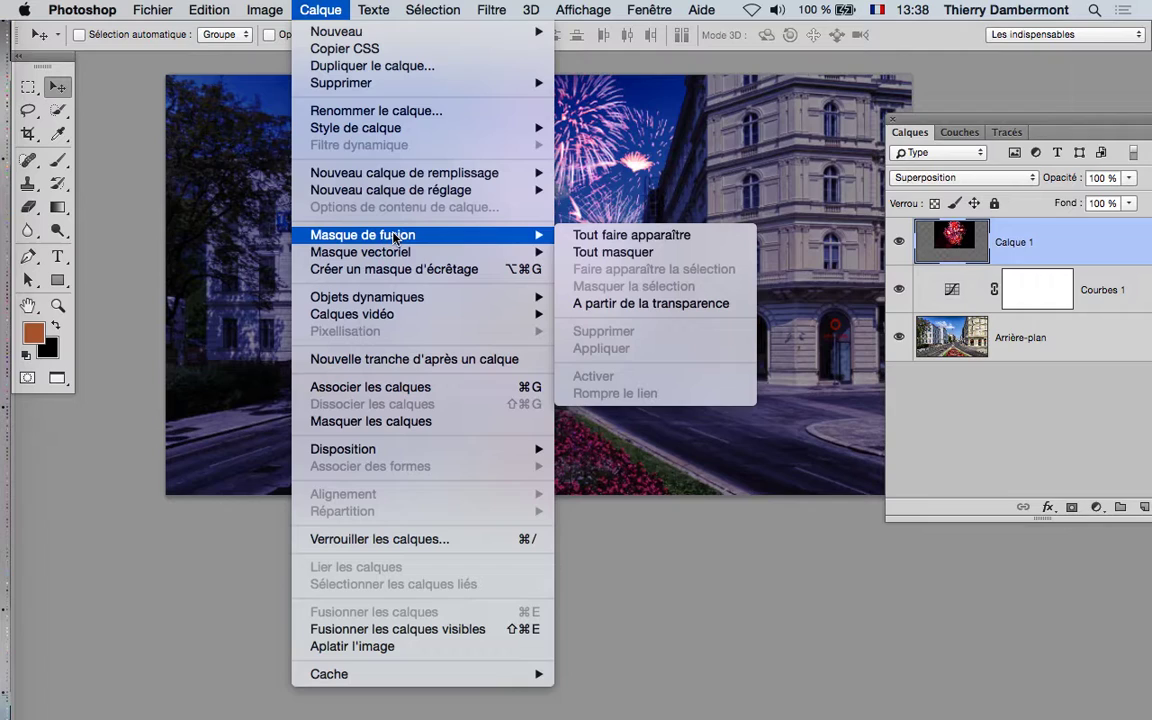
{"action": "left_click", "coordinate": [607, 236]}
{"action": "key", "text": "d"}
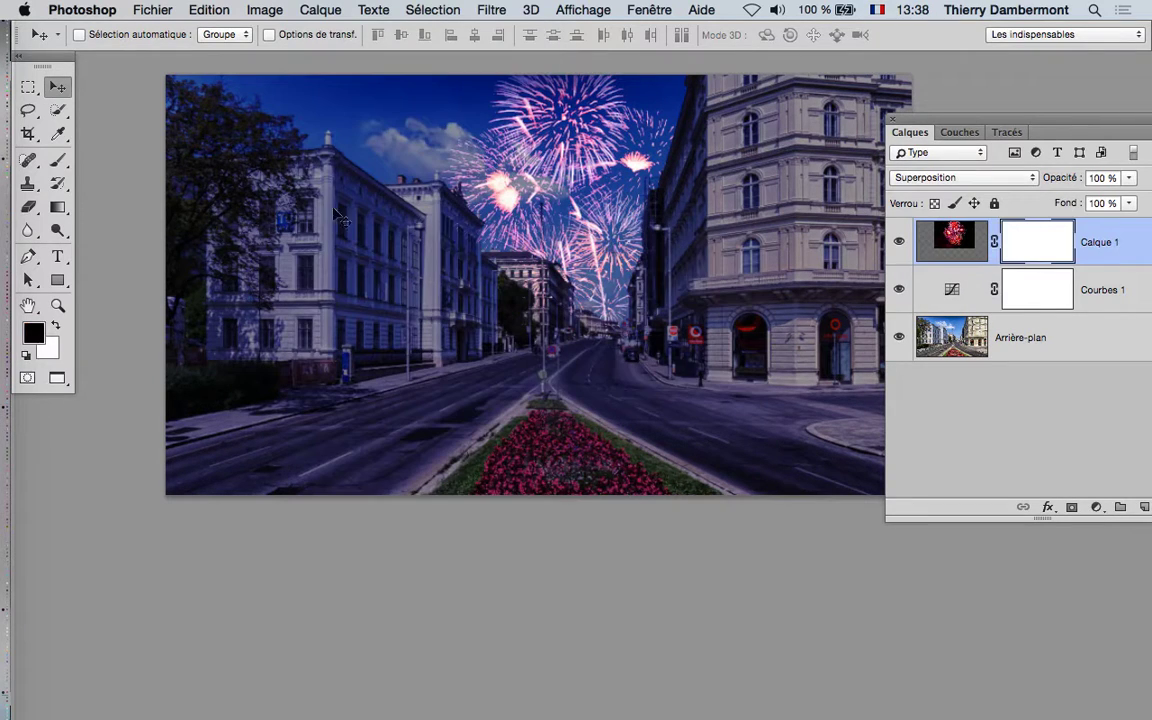
- Paint black on Calque 1's mask with a brush up to 134 px over the buildings on both sides of the fireworks
{"action": "left_click", "coordinate": [57, 160]}
{"action": "left_click", "coordinate": [508, 311], "text": "ctrl+alt"}
{"action": "scroll", "coordinate": [529, 283], "scroll_direction": "up", "scroll_amount": 4}
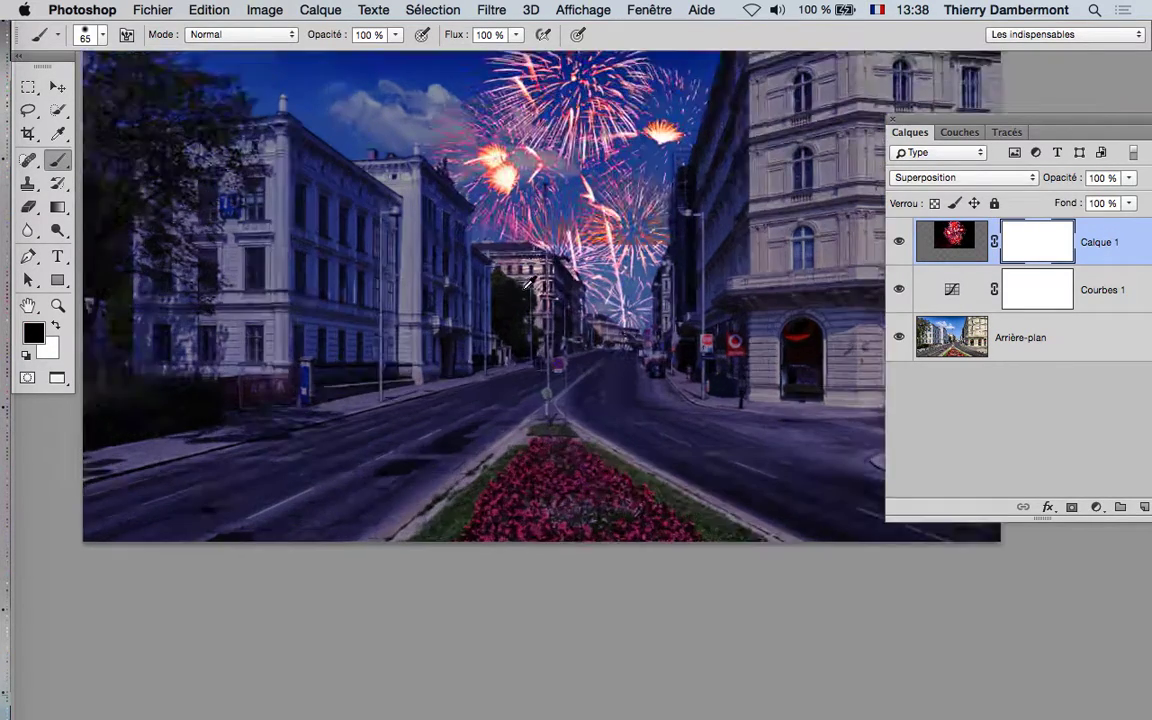
{"action": "scroll", "coordinate": [477, 257], "scroll_direction": "up", "scroll_amount": 1}
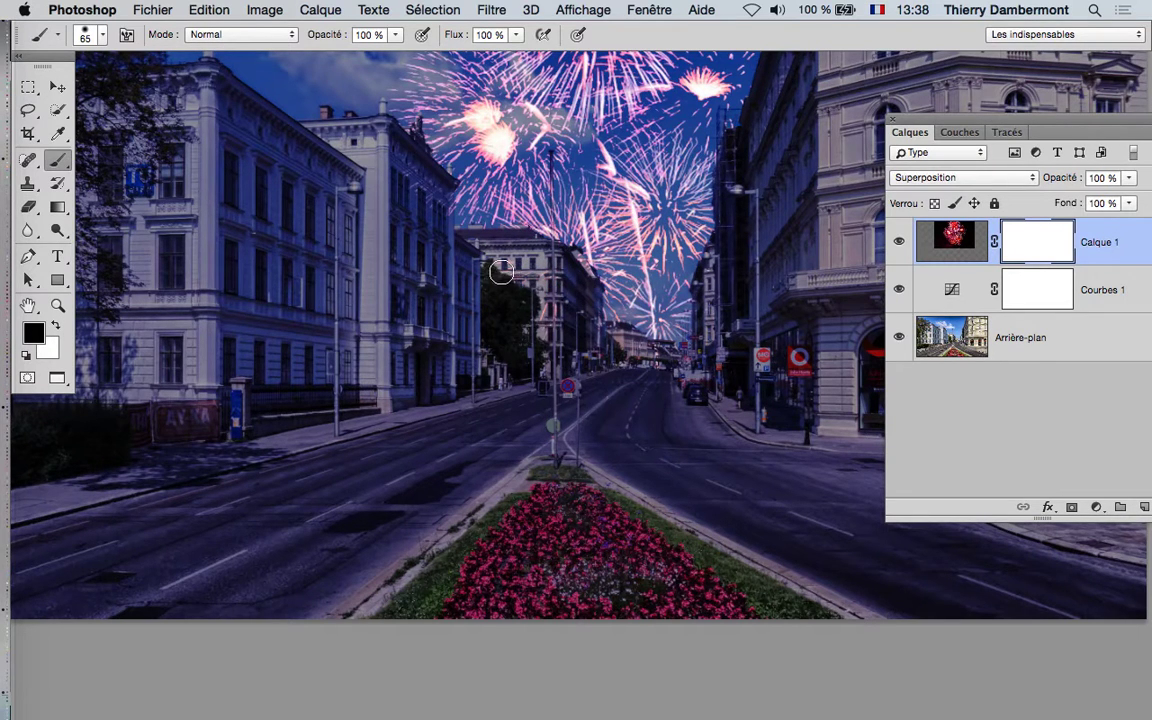
{"action": "left_click_drag", "start_coordinate": [549, 320], "coordinate": [522, 295]}
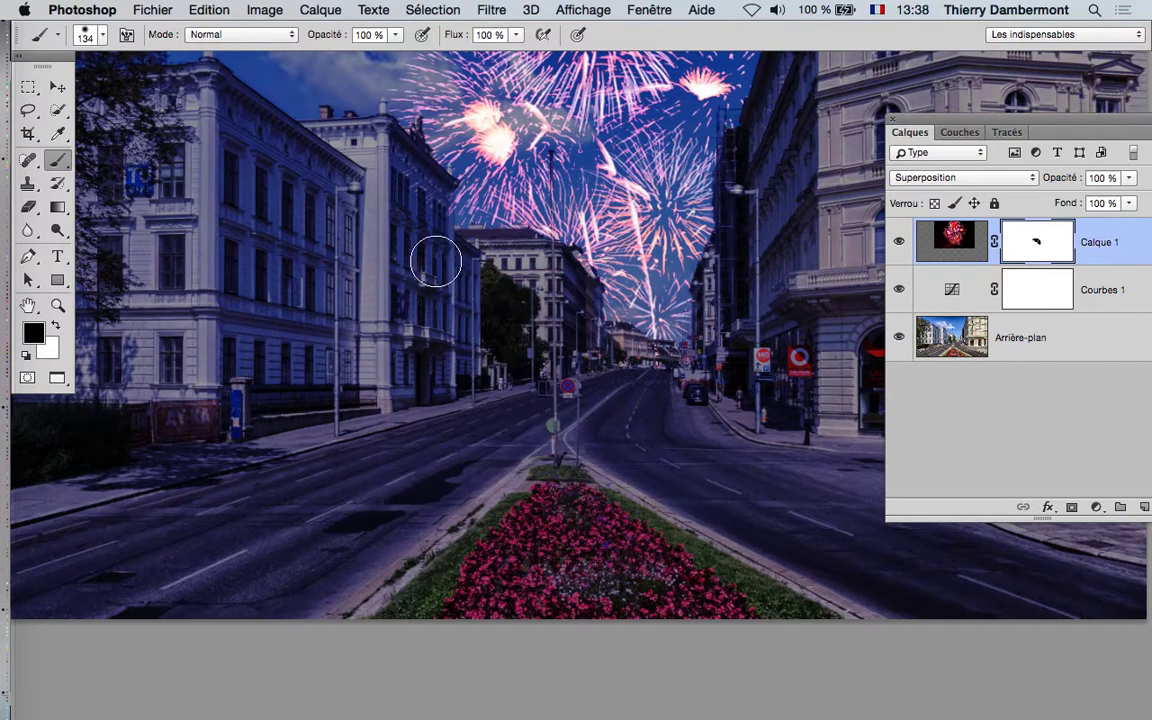
{"action": "mouse_move", "coordinate": [720, 365]}
{"action": "left_mouse_down"}
{"action": "mouse_move", "coordinate": [750, 196]}
{"action": "mouse_move", "coordinate": [792, 147]}
{"action": "left_mouse_up"}
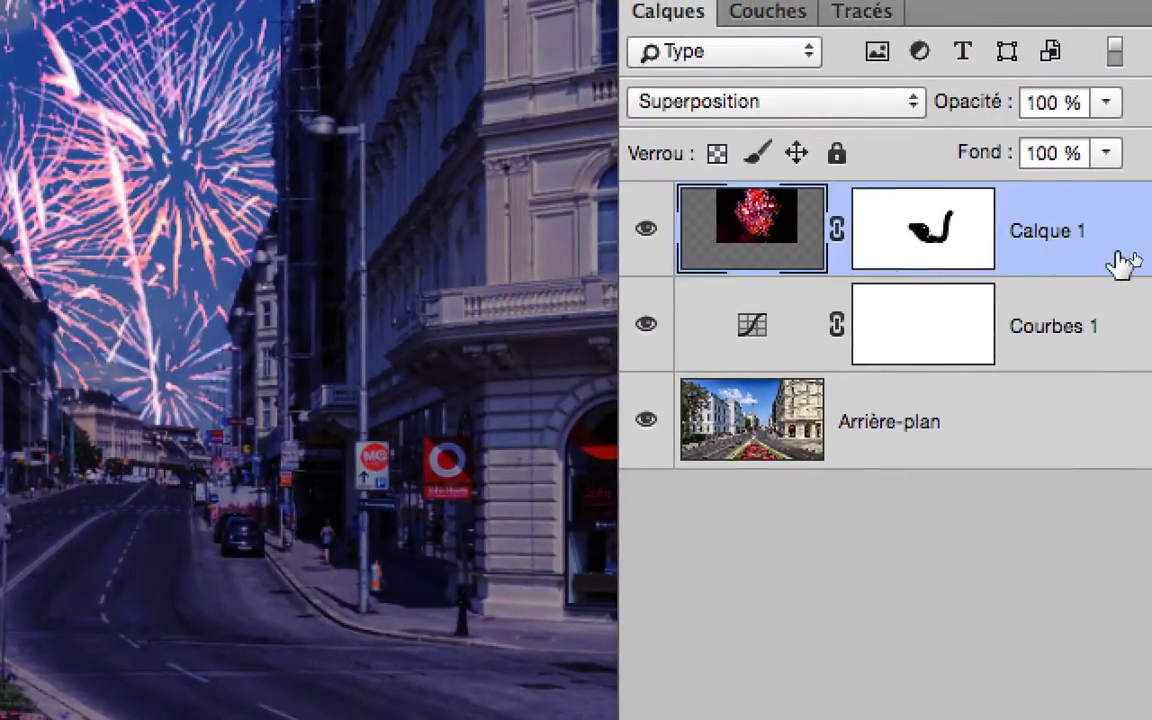
- Review the Bleu channel comparison sliders in Calque 1's blending options
{"action": "double_click", "coordinate": [1100, 258]}
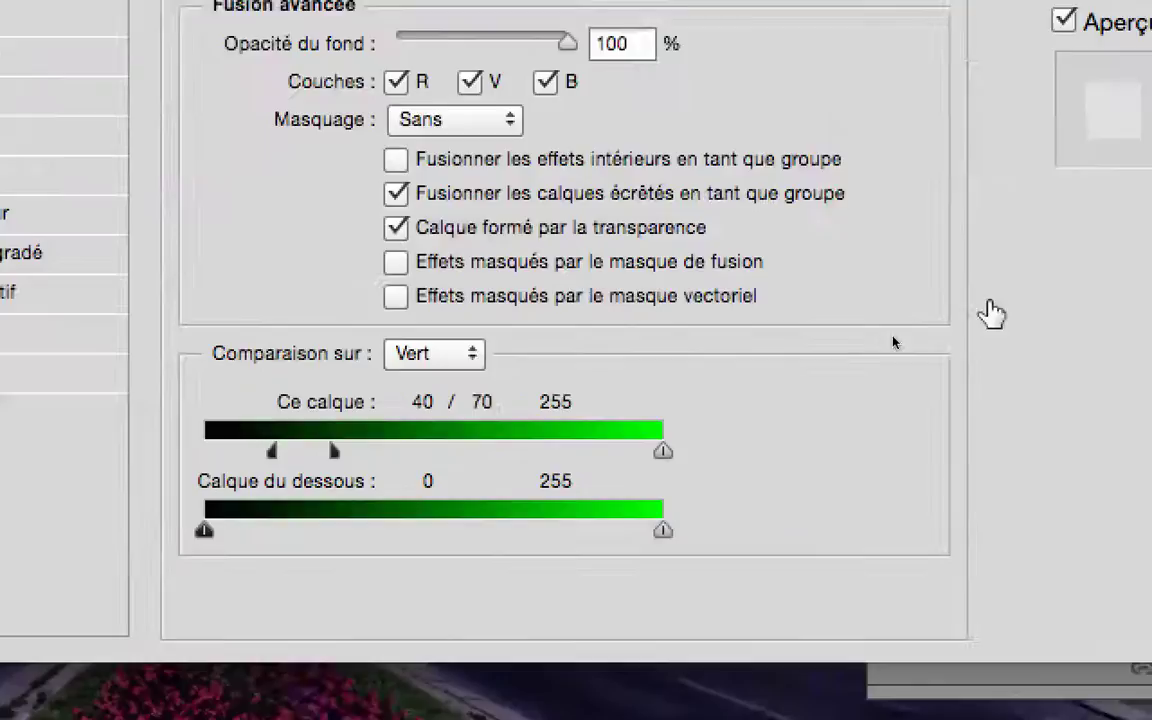
{"action": "left_click", "coordinate": [812, 325]}
{"action": "left_click", "coordinate": [800, 334]}
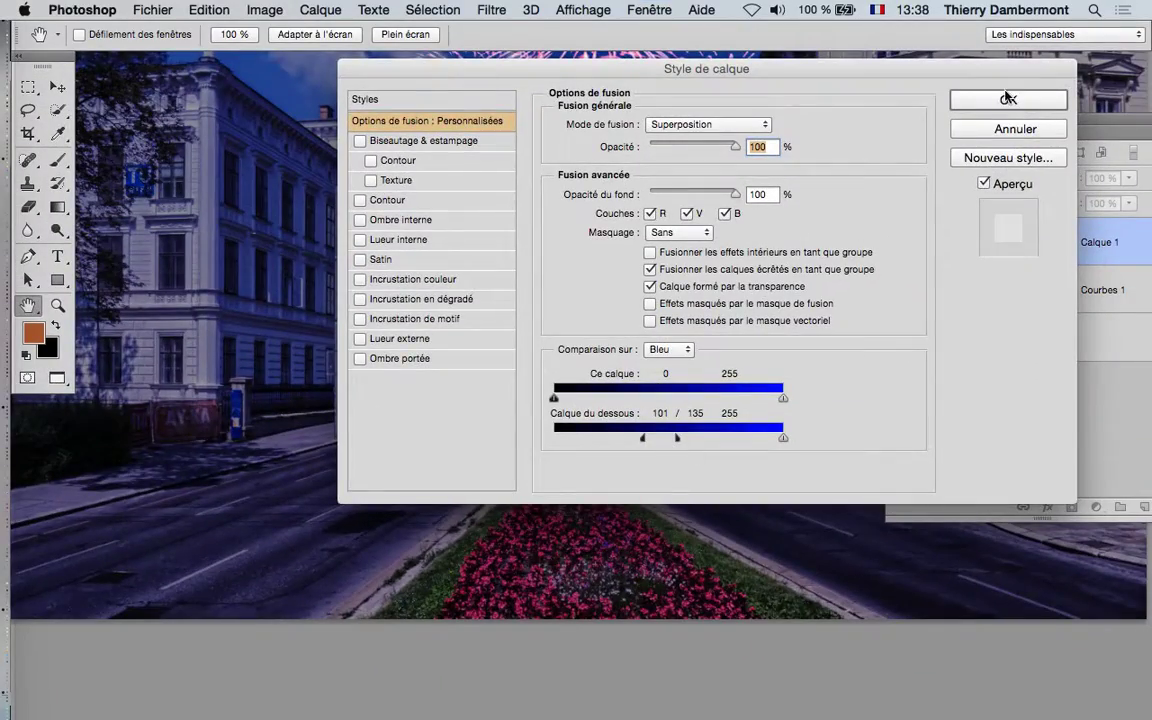
{"action": "left_click", "coordinate": [1008, 98]}
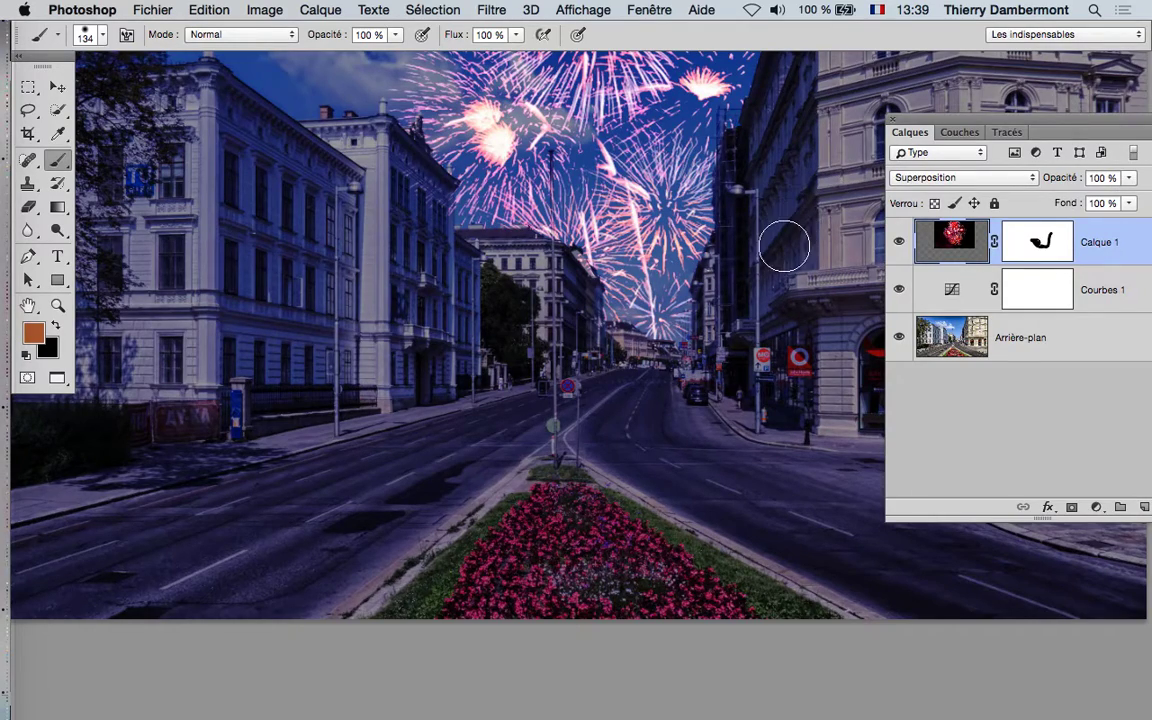
- Save the composite in Photoshop format with layers as street-view.psd in the feu artifice folder
{"action": "key", "text": "super+minus"}
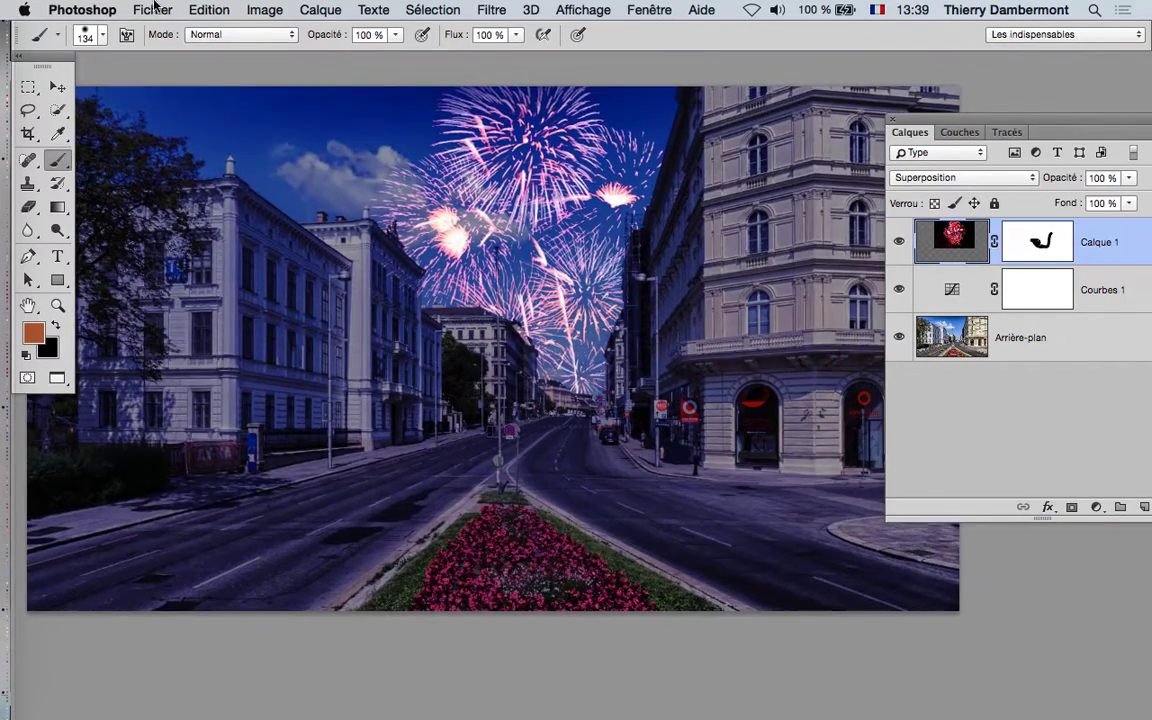
{"action": "left_click", "coordinate": [153, 8]}
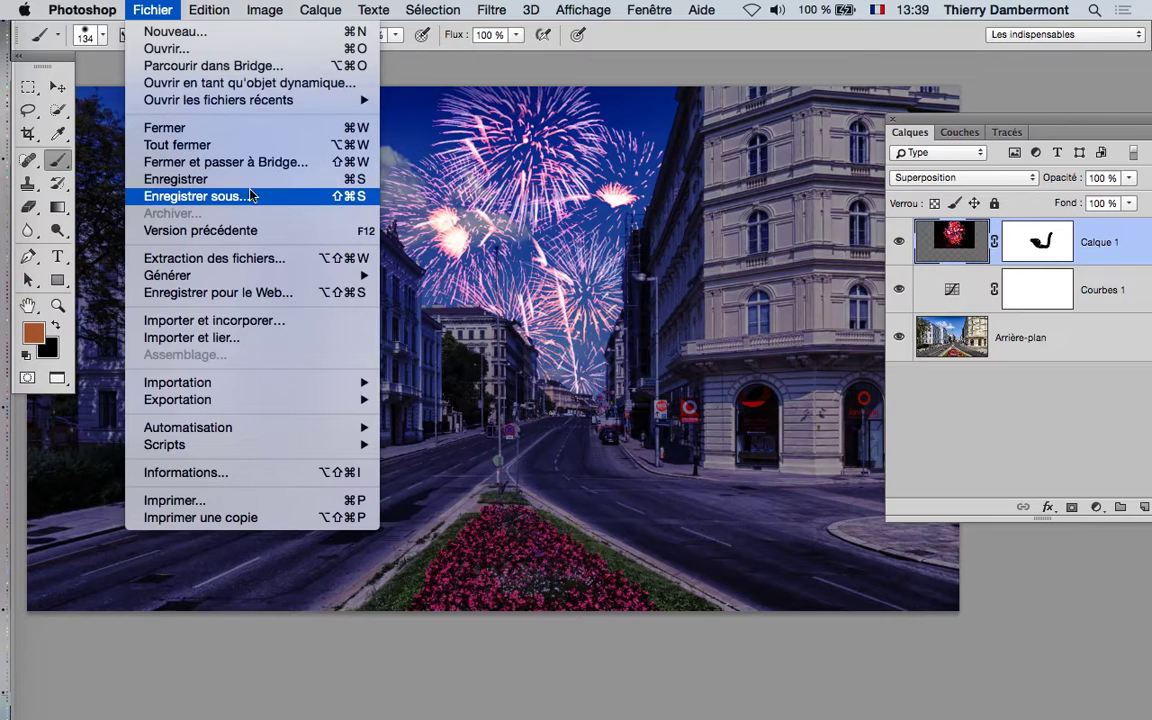
{"action": "left_click", "coordinate": [252, 193]}
{"action": "left_click", "coordinate": [704, 75]}
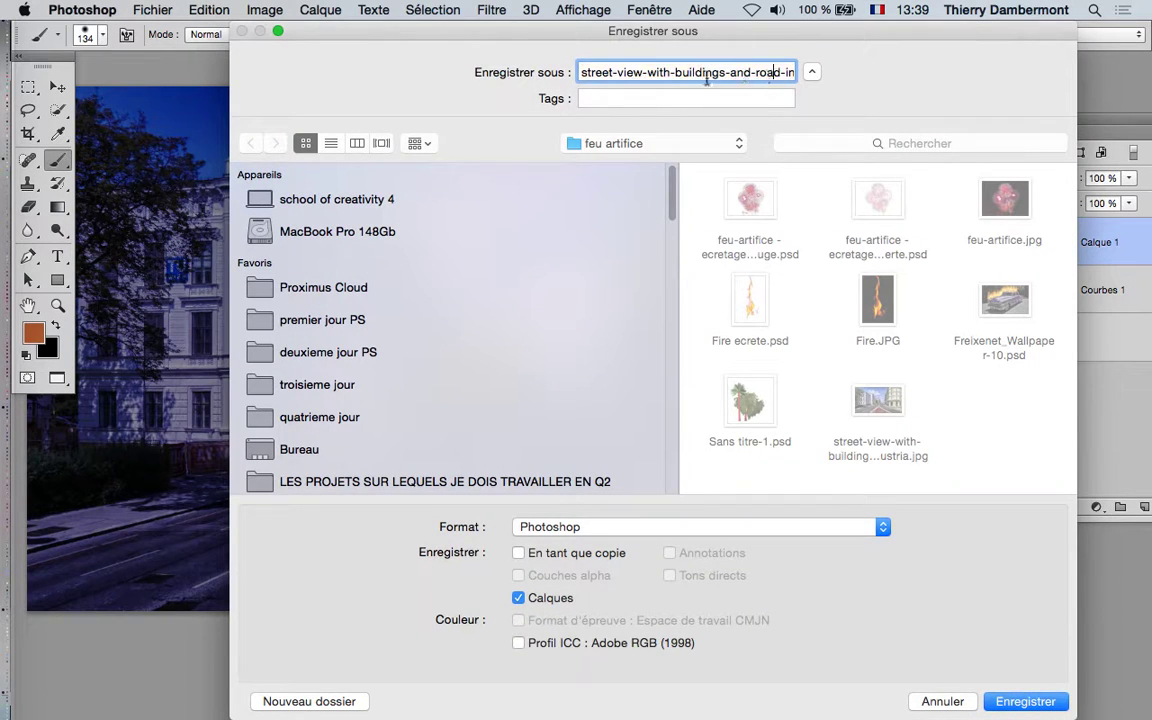
{"action": "left_click_drag", "start_coordinate": [648, 75], "coordinate": [818, 72]}
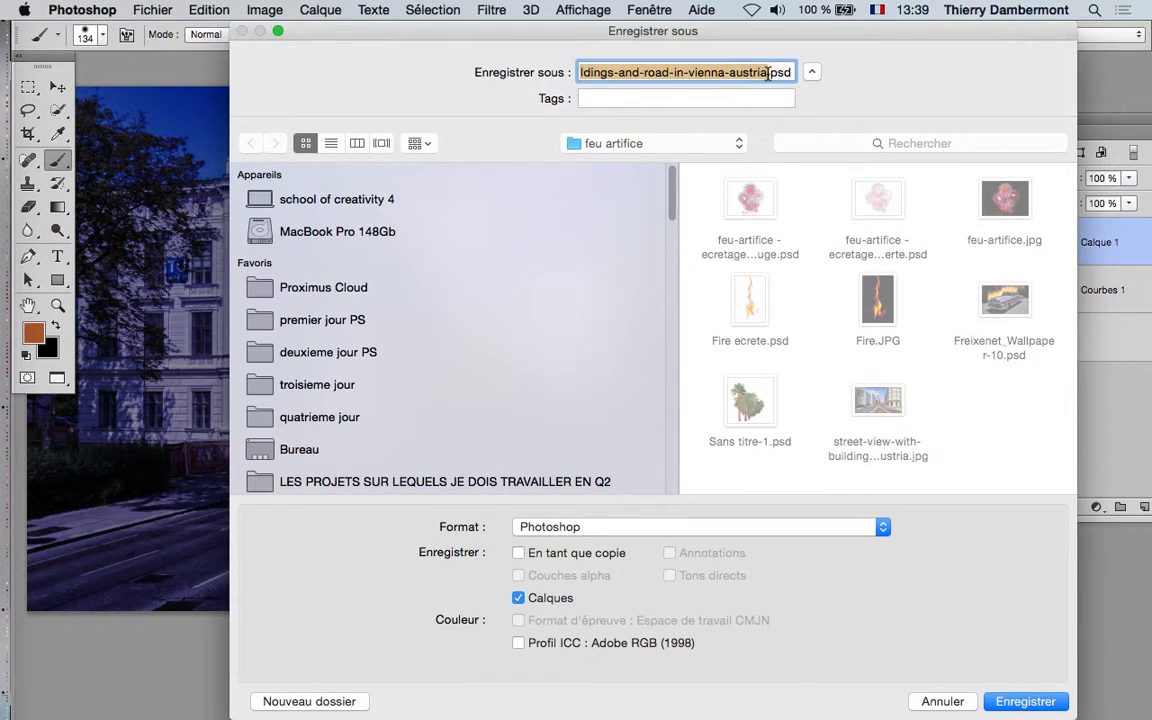
{"action": "key", "text": "BackSpace"}
{"action": "key", "text": "BackSpace"}
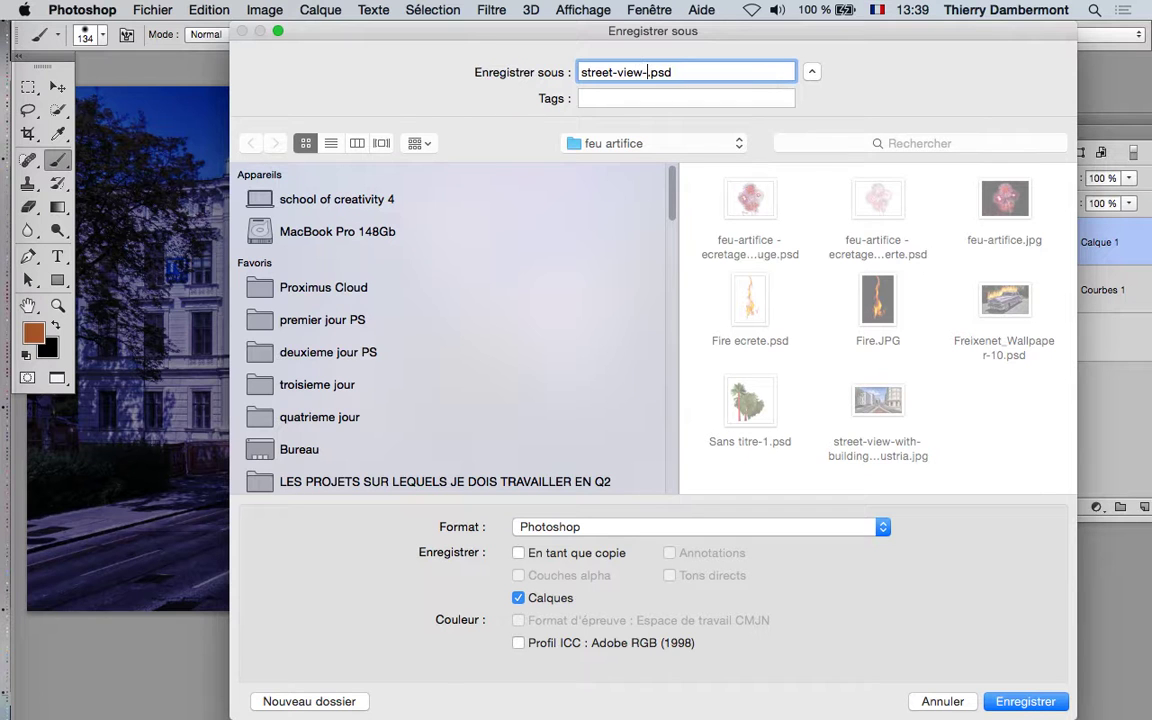
{"action": "left_click", "coordinate": [332, 146]}
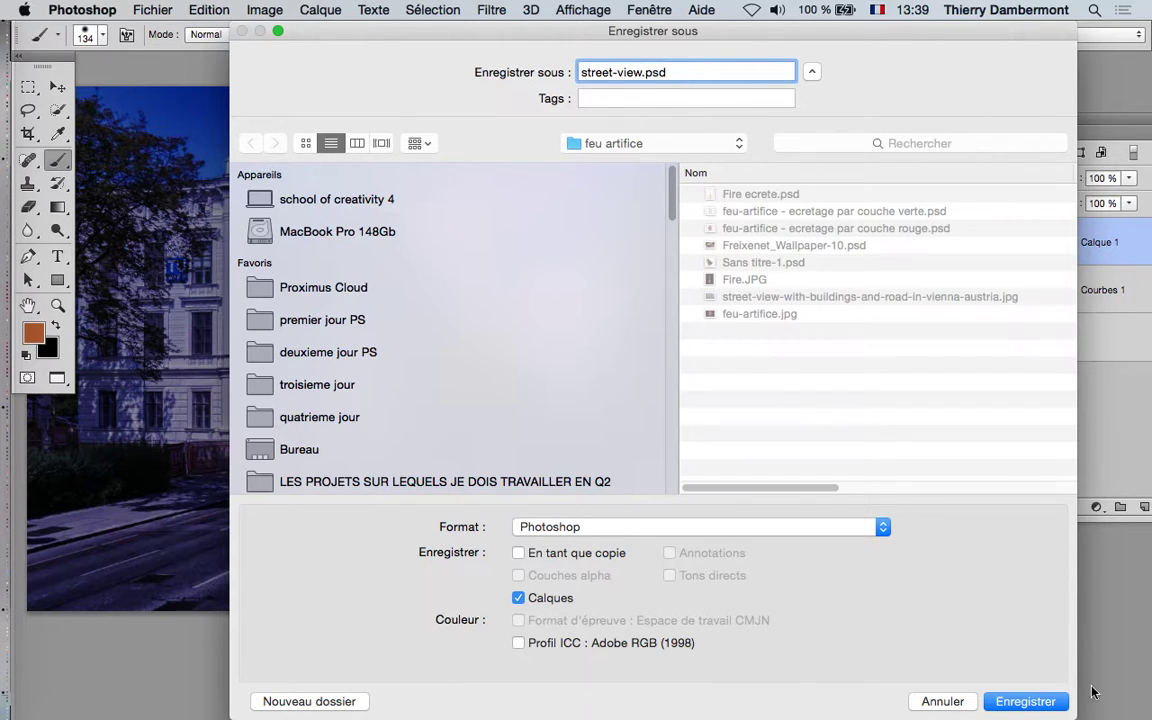
{"action": "left_click", "coordinate": [1045, 701]}
{"action": "left_click", "coordinate": [938, 345]}
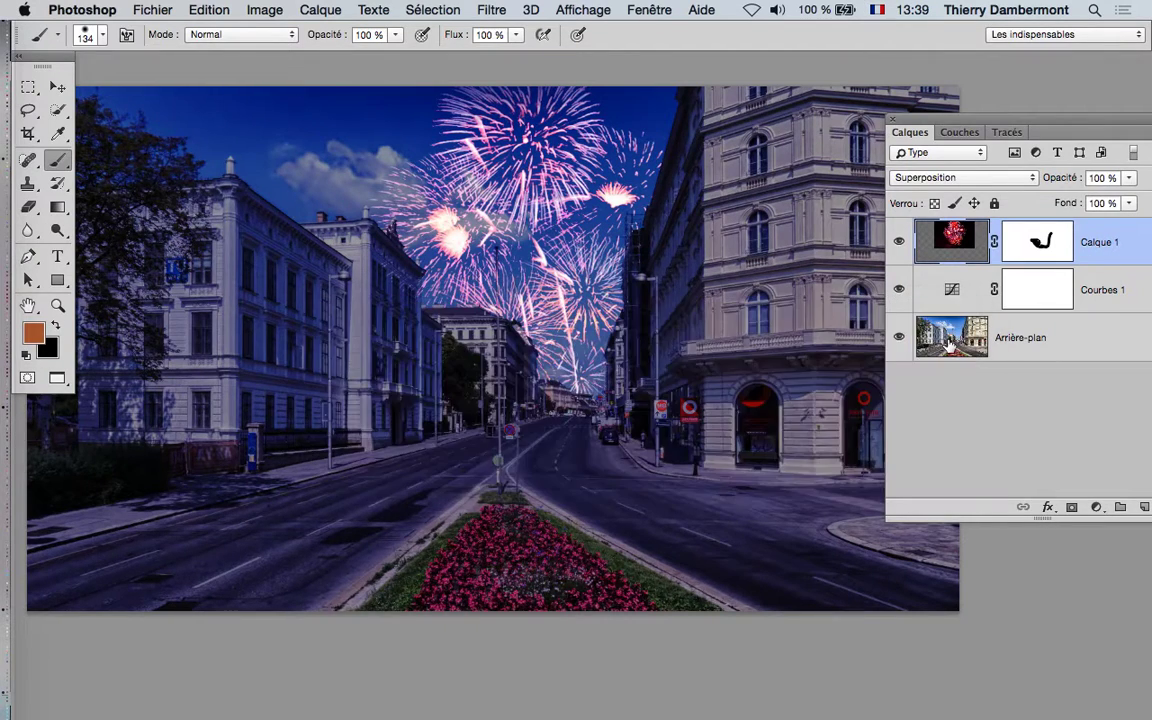
- Reposition the layer list and extend the black painting on Calque 1's mask down over the left-hand building
{"action": "left_click_drag", "start_coordinate": [1060, 132], "coordinate": [926, 104]}
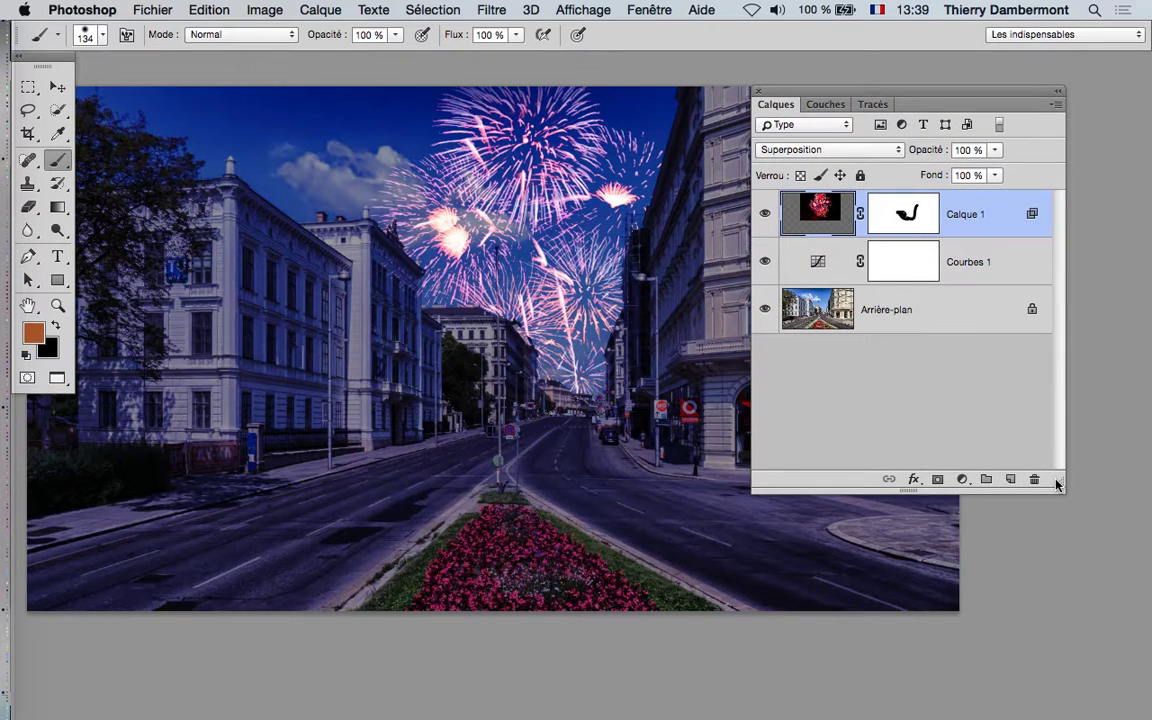
{"action": "left_click", "coordinate": [882, 200]}
{"action": "mouse_move", "coordinate": [377, 275]}
{"action": "left_mouse_down"}
{"action": "mouse_move", "coordinate": [427, 311]}
{"action": "mouse_move", "coordinate": [447, 365]}
{"action": "left_mouse_up"}
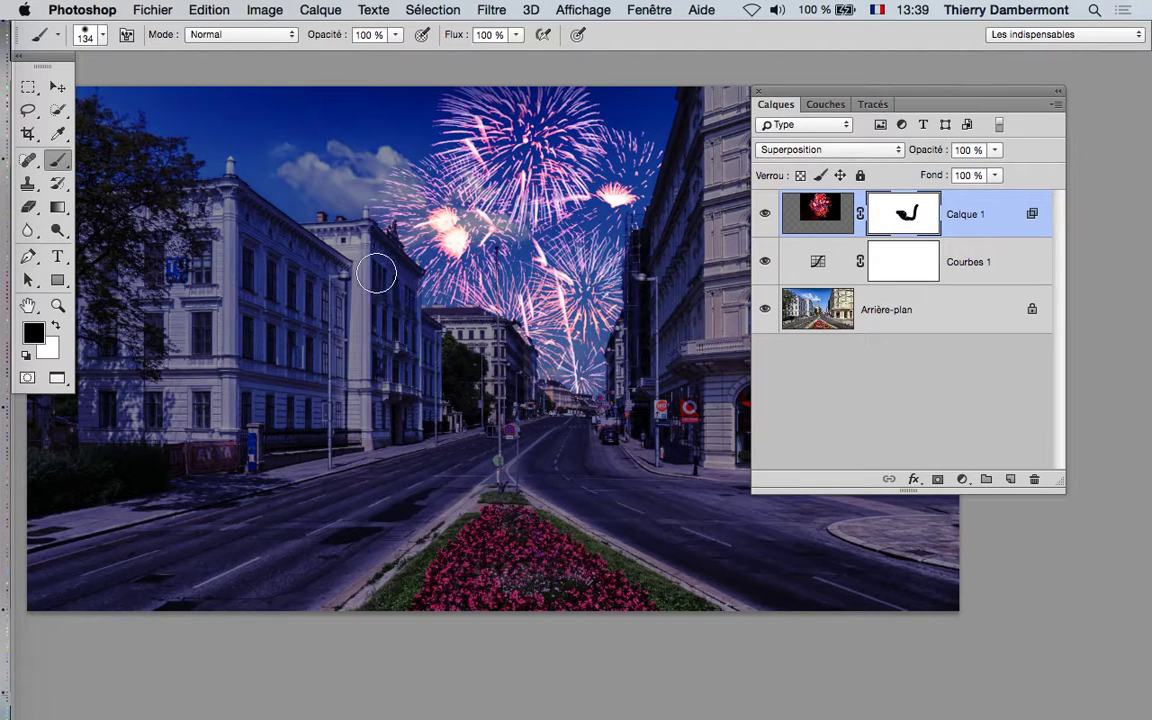
{"action": "scroll", "coordinate": [395, 313], "scroll_direction": "up", "scroll_amount": 1}
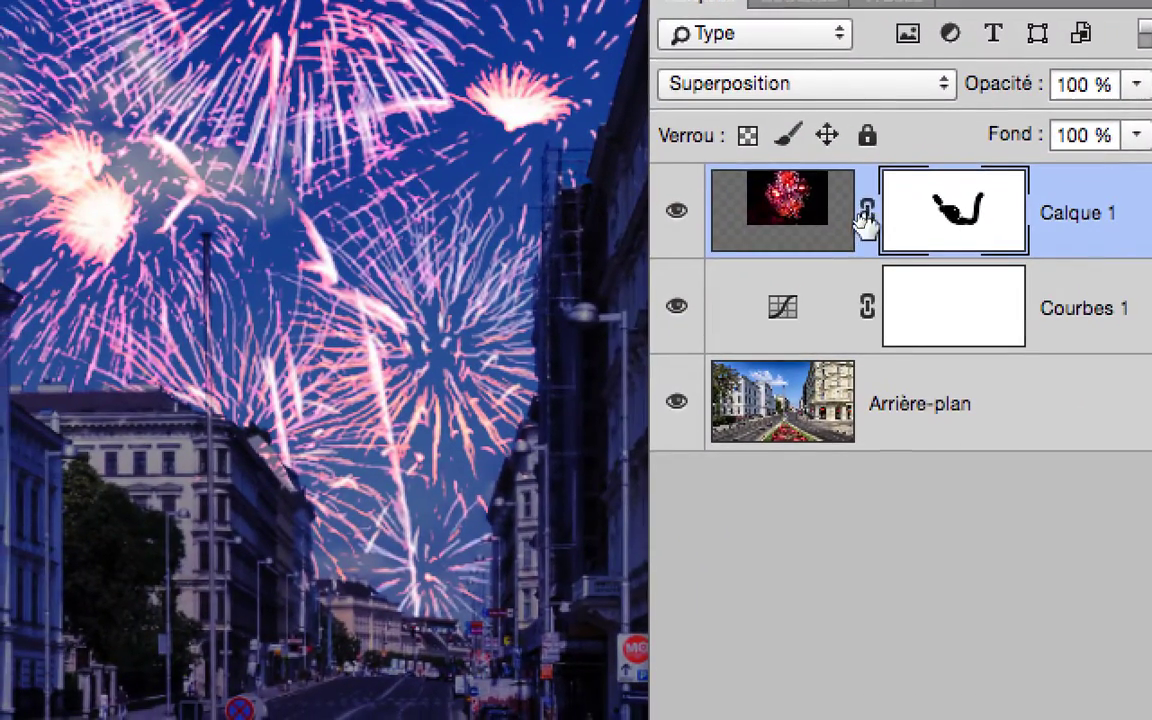
- Unlink Calque 1's image from its layer mask and make the fireworks image the active target
{"action": "left_click", "coordinate": [866, 214]}
{"action": "left_click", "coordinate": [832, 225]}
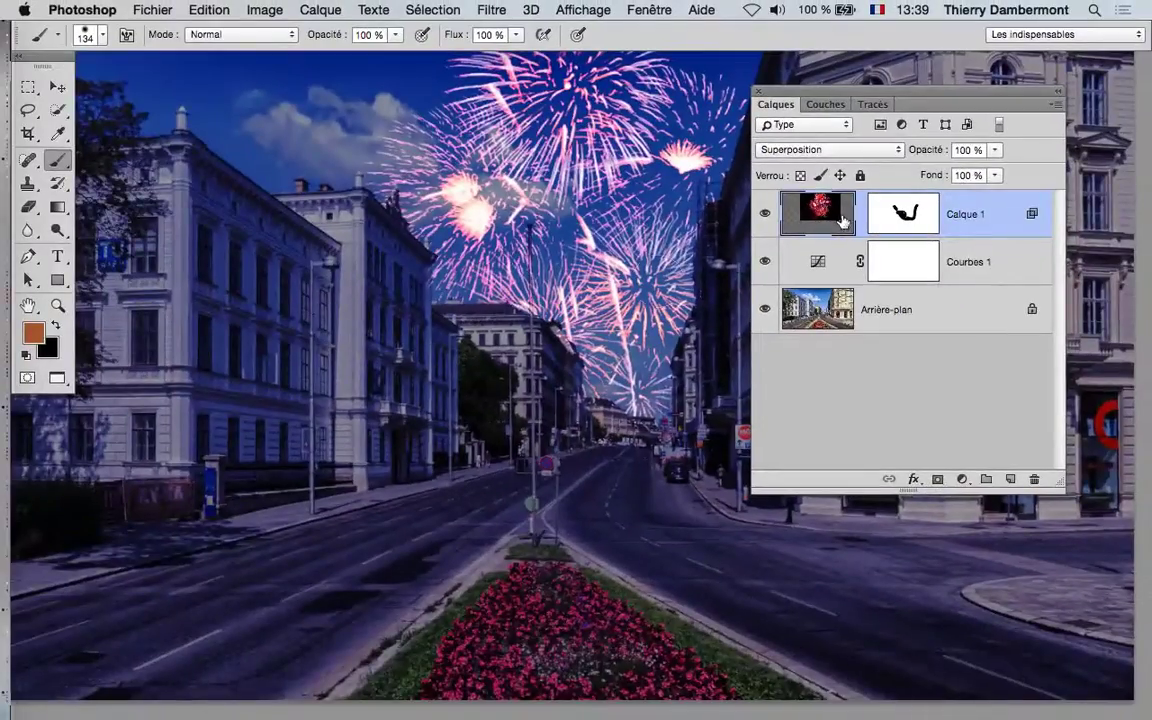
{"action": "key", "text": "super+minus"}
{"action": "key", "text": "super+minus"}
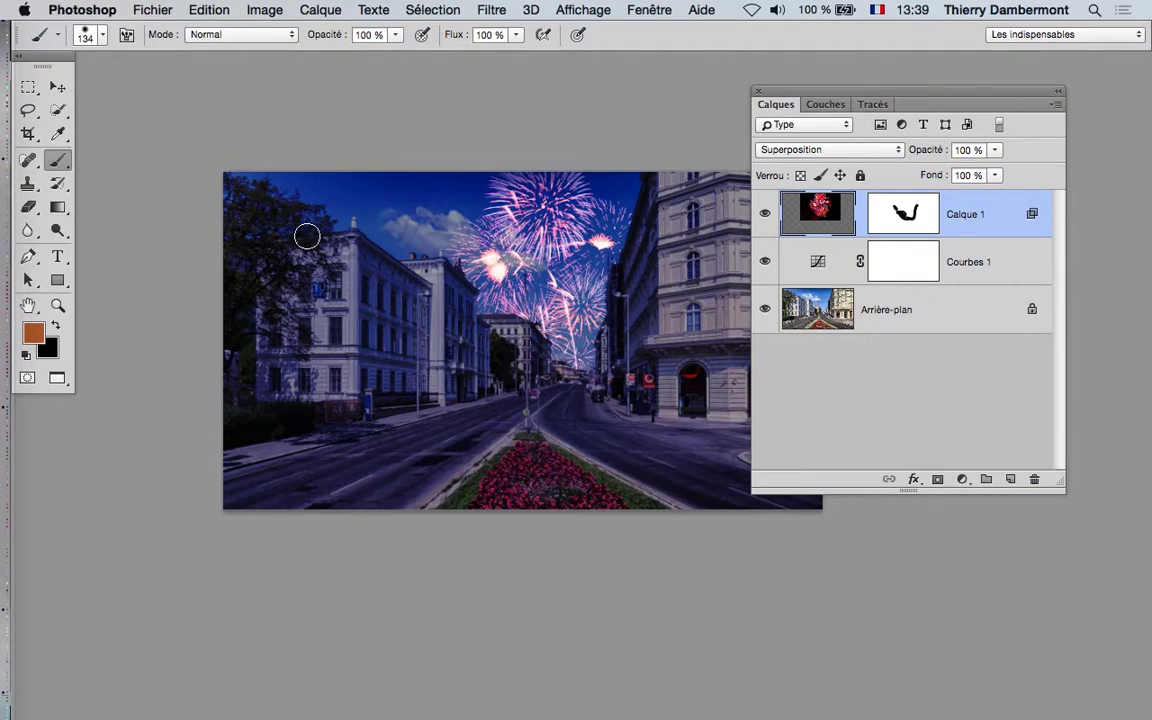
- Free-transform the fireworks image to about 117% and move it up and right to fit the sky above the street
{"action": "left_click", "coordinate": [54, 87]}
{"action": "key", "text": "super+t"}
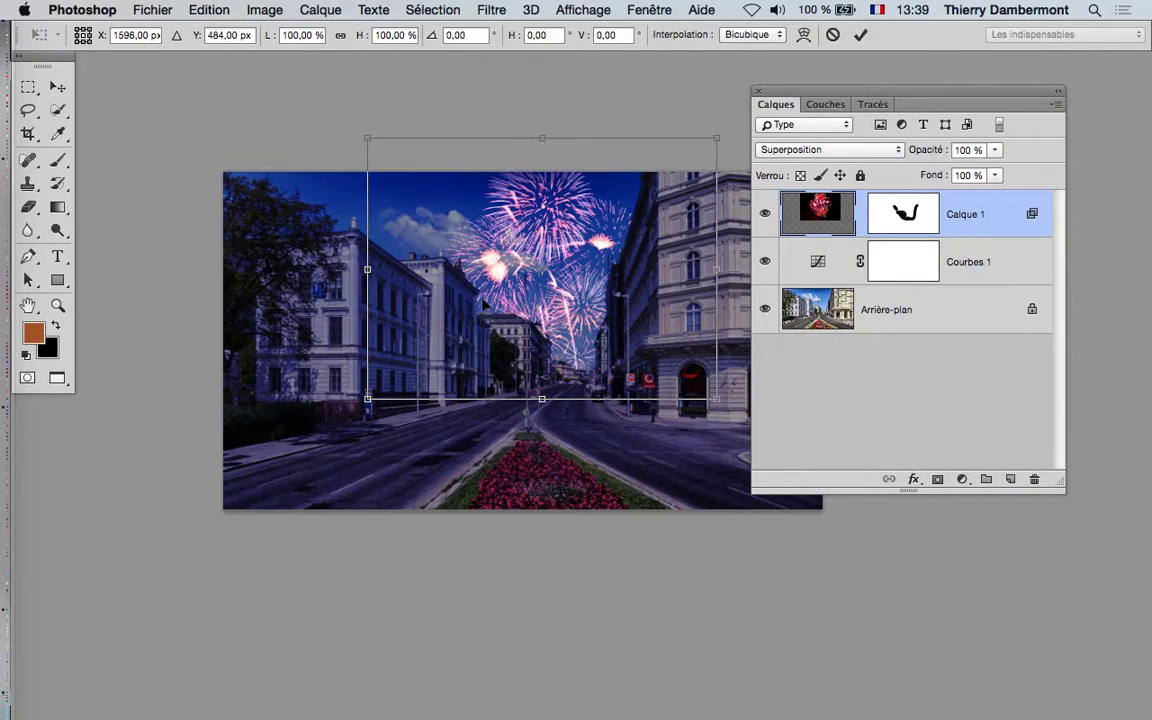
{"action": "left_click_drag", "start_coordinate": [367, 400], "coordinate": [310, 424]}
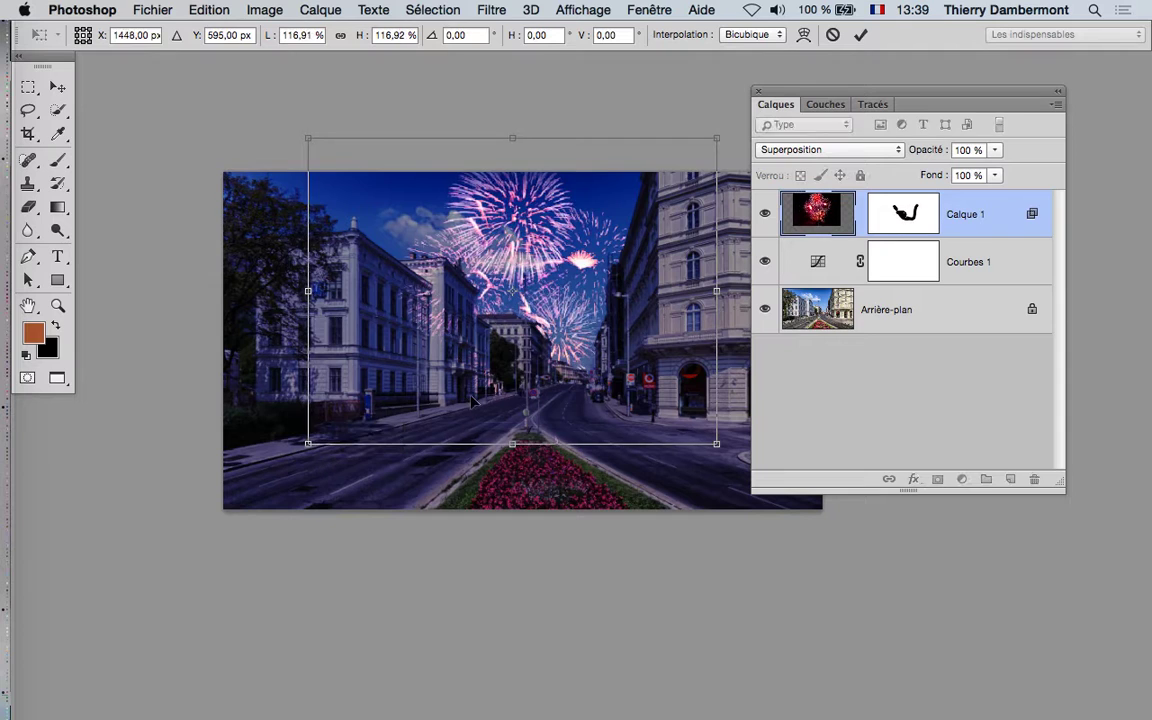
{"action": "left_click_drag", "start_coordinate": [487, 377], "coordinate": [514, 342]}
{"action": "left_click", "coordinate": [860, 35]}
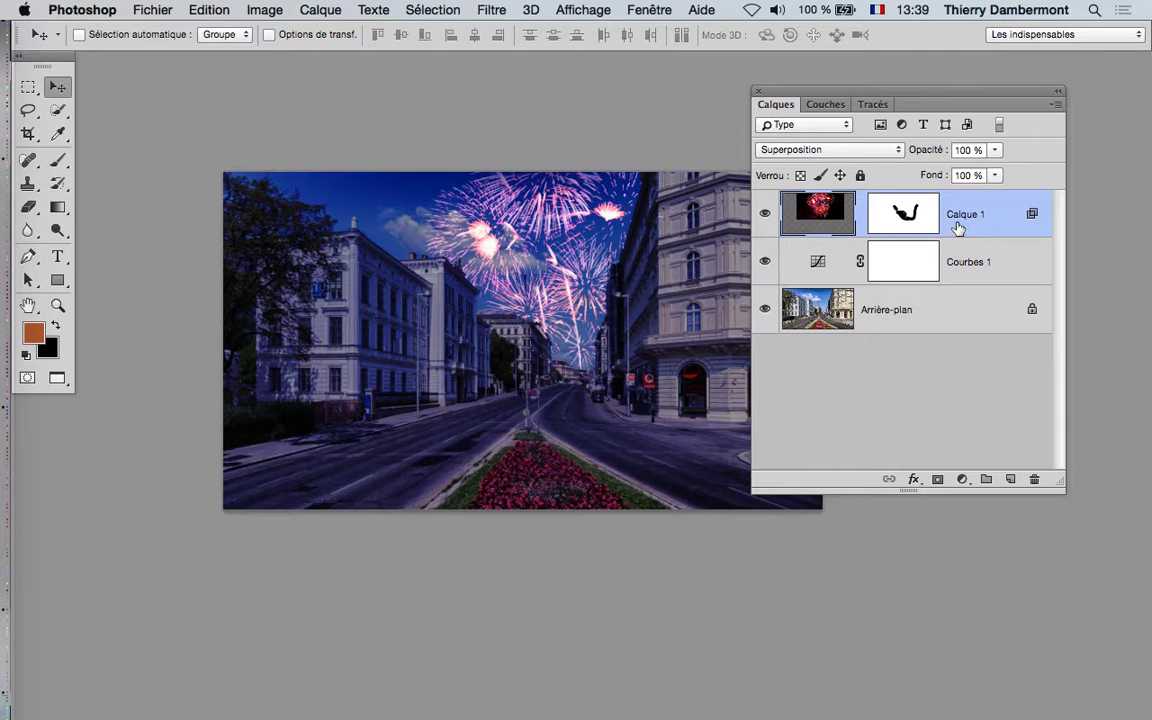
- Target Calque 1's mask and touch it up in black with the 134 px Brush near the fireworks
{"action": "left_click", "coordinate": [922, 222]}
{"action": "scroll", "coordinate": [510, 320], "scroll_direction": "up", "scroll_amount": 1}
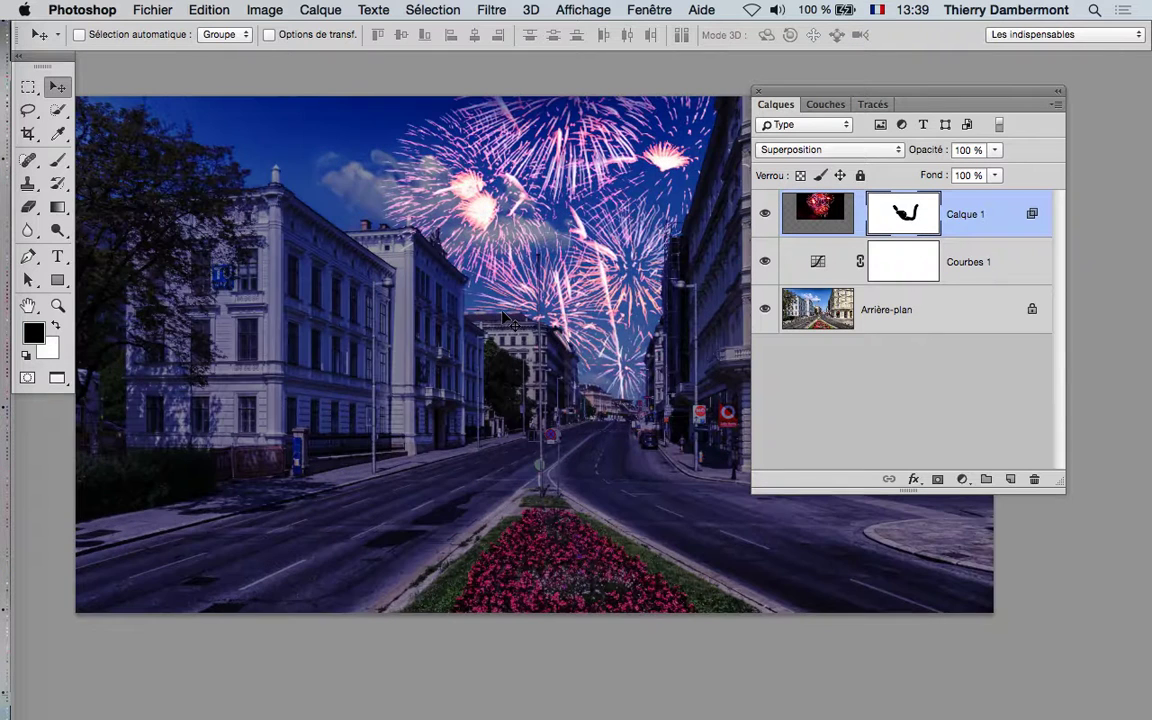
{"action": "left_click", "coordinate": [60, 160]}
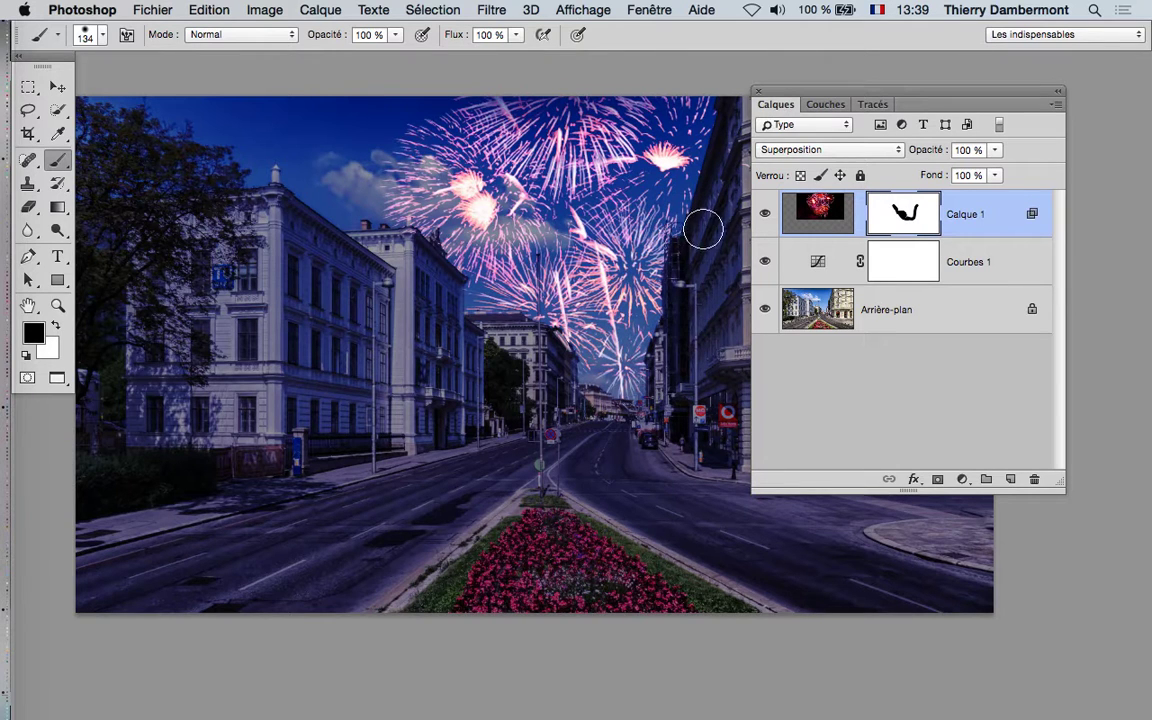
{"action": "left_click_drag", "start_coordinate": [622, 220], "coordinate": [625, 256]}
- Reopen Calque 1's blending options and examine the Vert and Bleu channel comparisons
{"action": "double_click", "coordinate": [1003, 223]}
{"action": "left_click", "coordinate": [658, 352]}
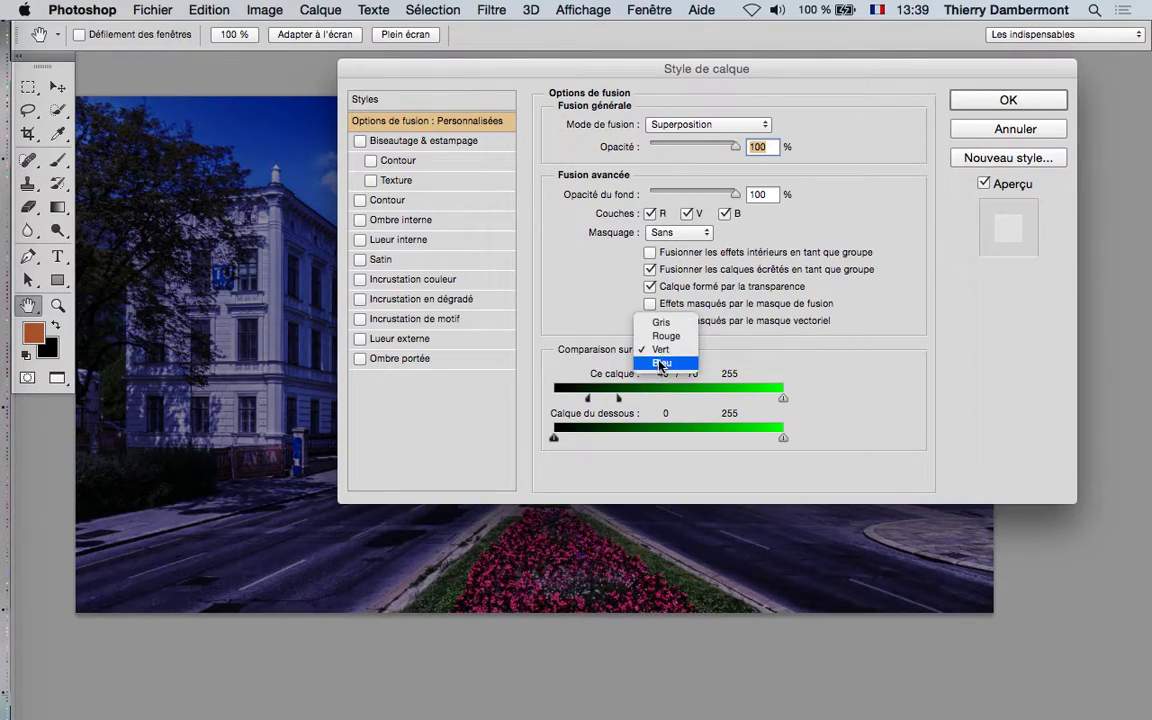
{"action": "left_click", "coordinate": [662, 437]}
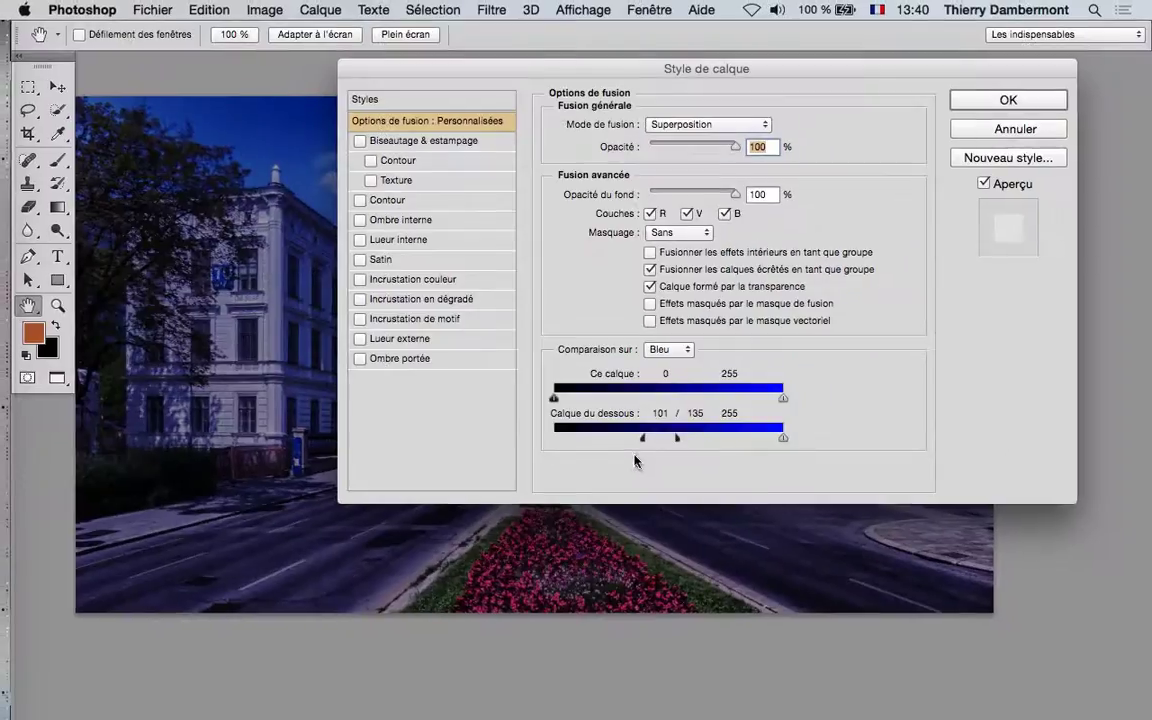
{"action": "left_click", "coordinate": [954, 98]}
- Open the list of file operations for the composite document
{"action": "left_click", "coordinate": [154, 9]}
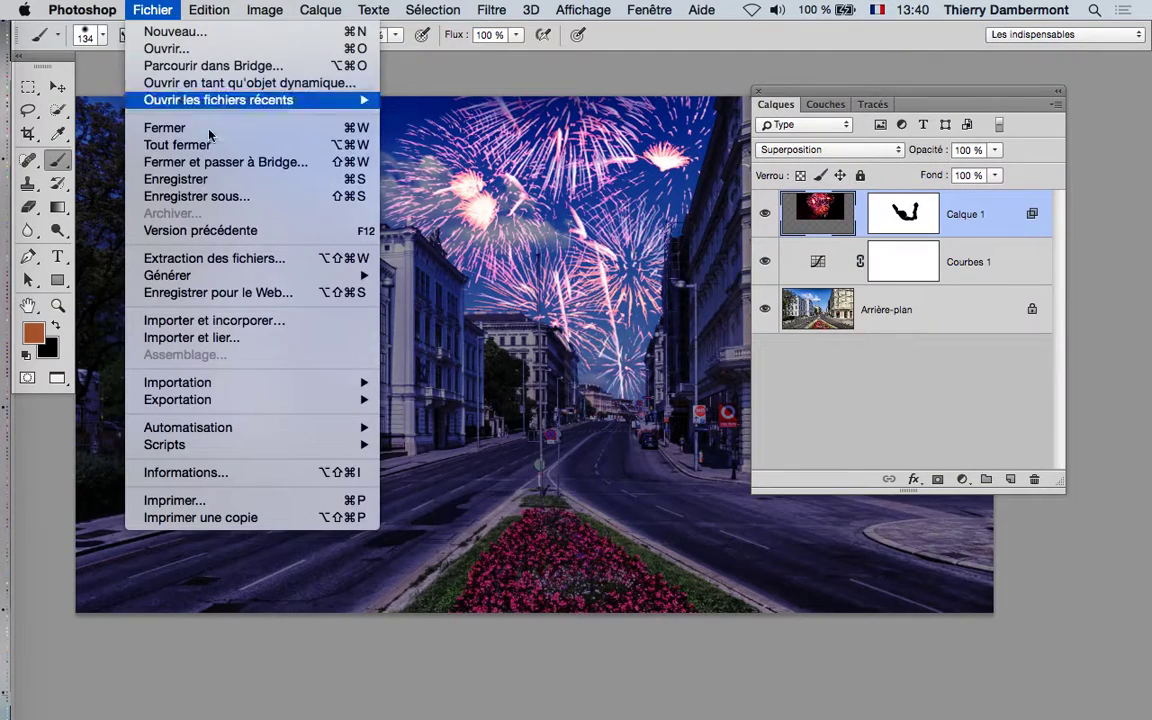